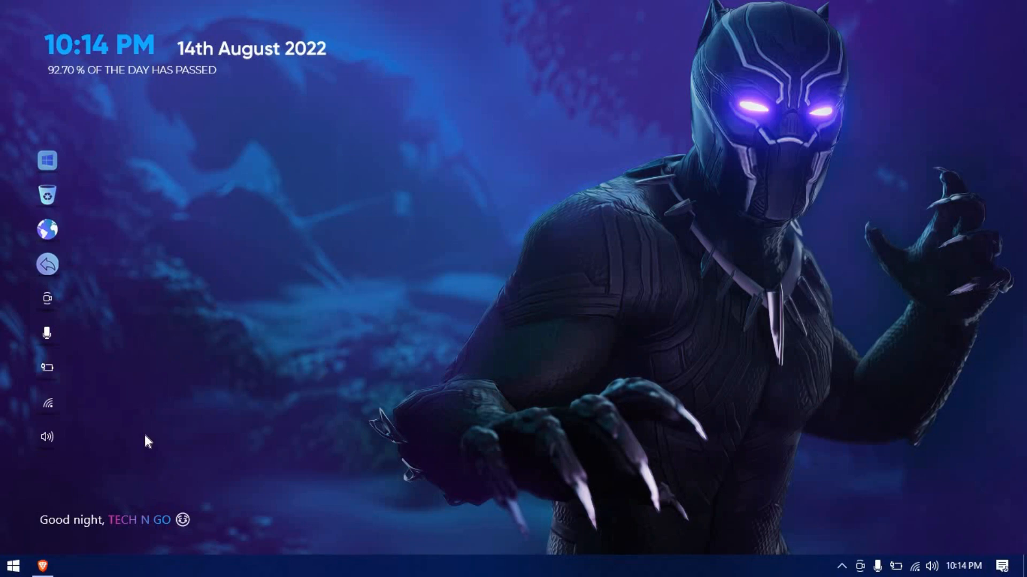
From the portal home, go to Virtual machines and choose Create > Azure virtual machine
click(42, 565)
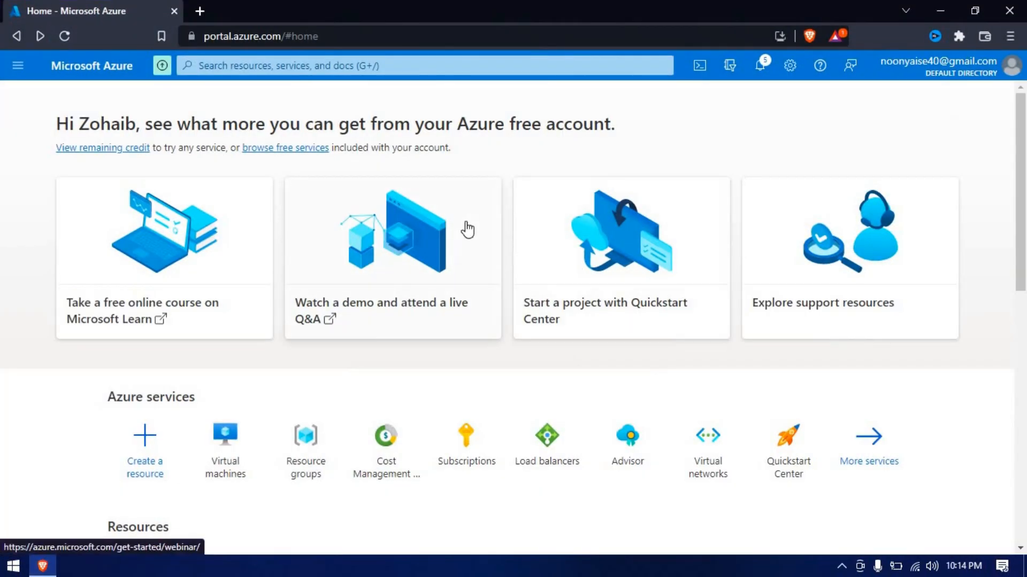
scroll(467, 226, down, 8)
scroll(467, 225, up, 7)
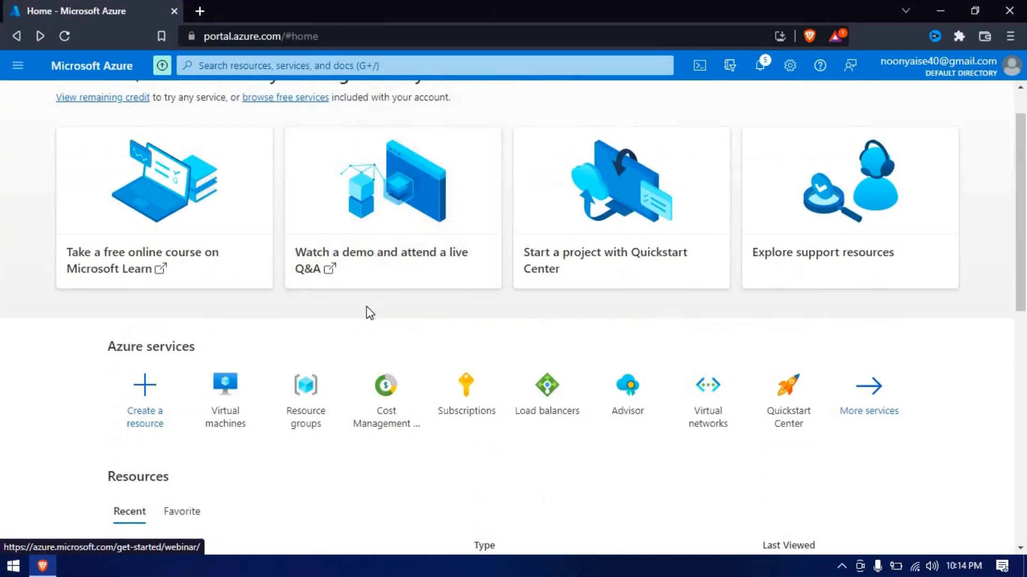
scroll(350, 385, down, 2)
scroll(348, 367, up, 1)
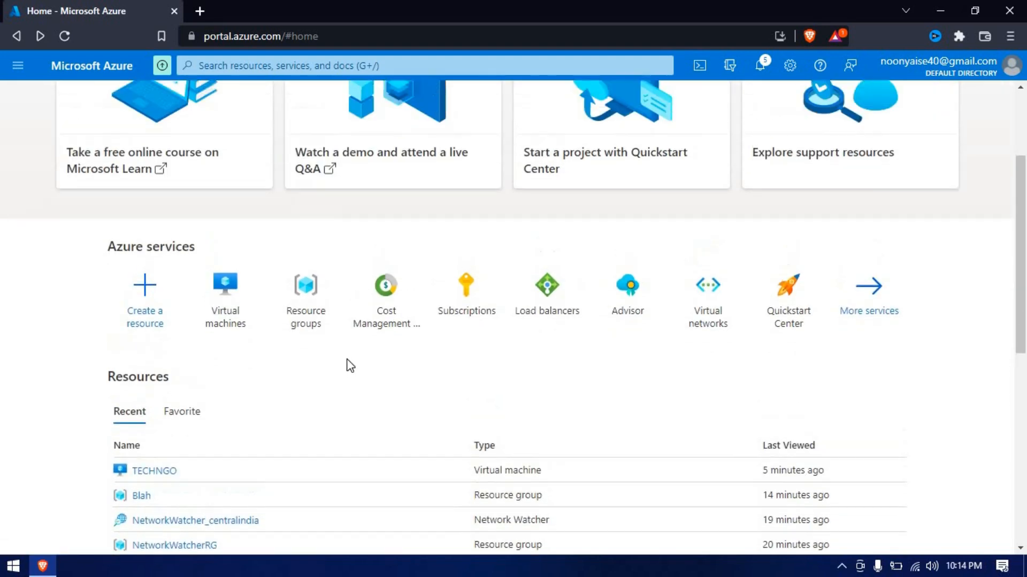
click(248, 374)
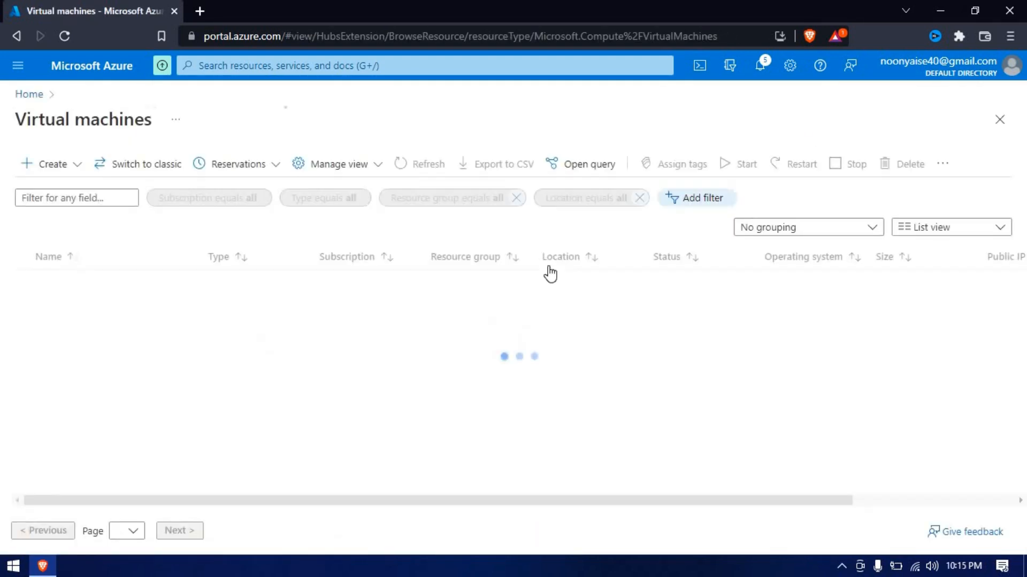
click(55, 165)
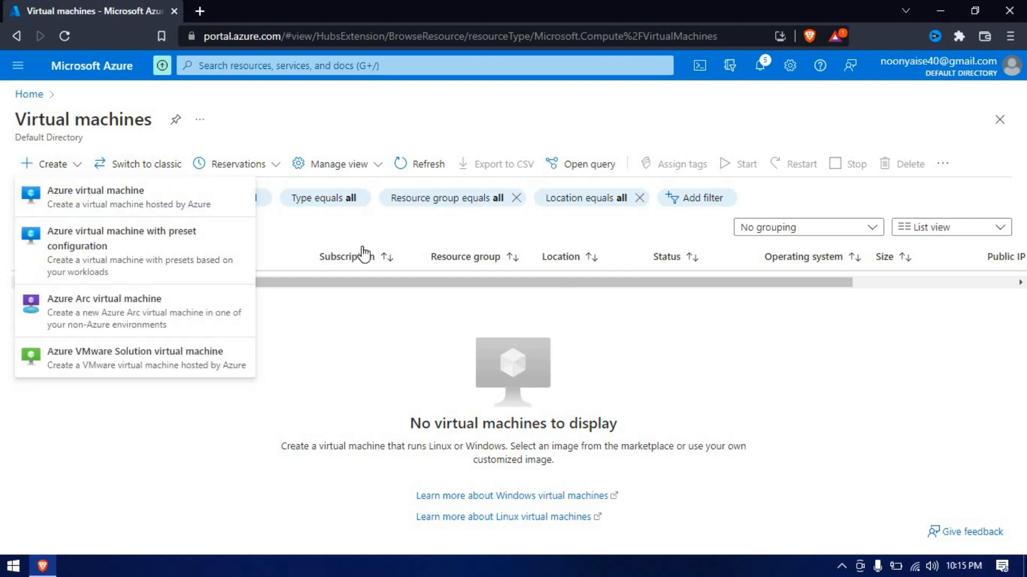
click(97, 198)
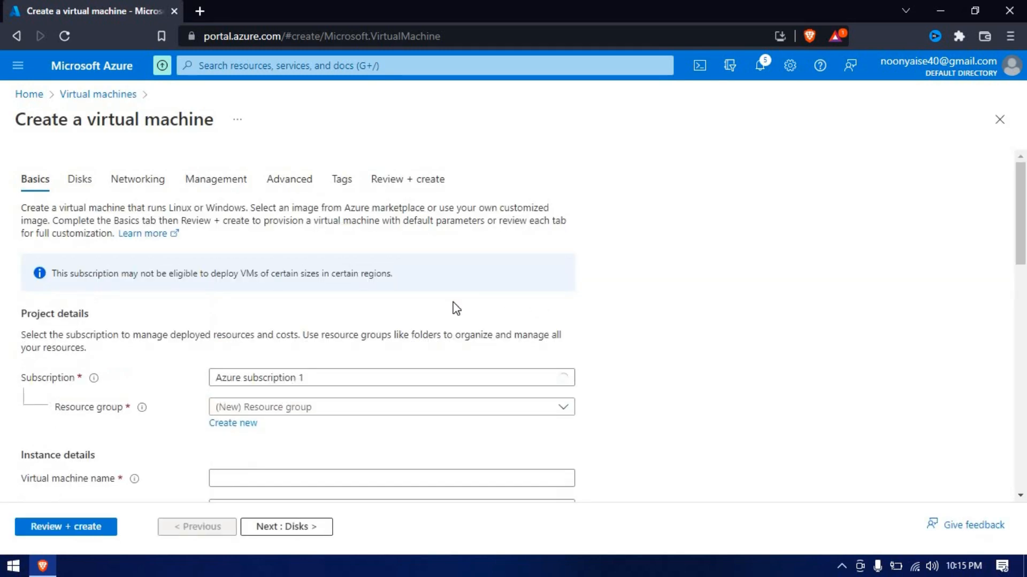
Put the new VM in the Blah resource group and move on to its name
scroll(454, 307, down, 4)
click(278, 211)
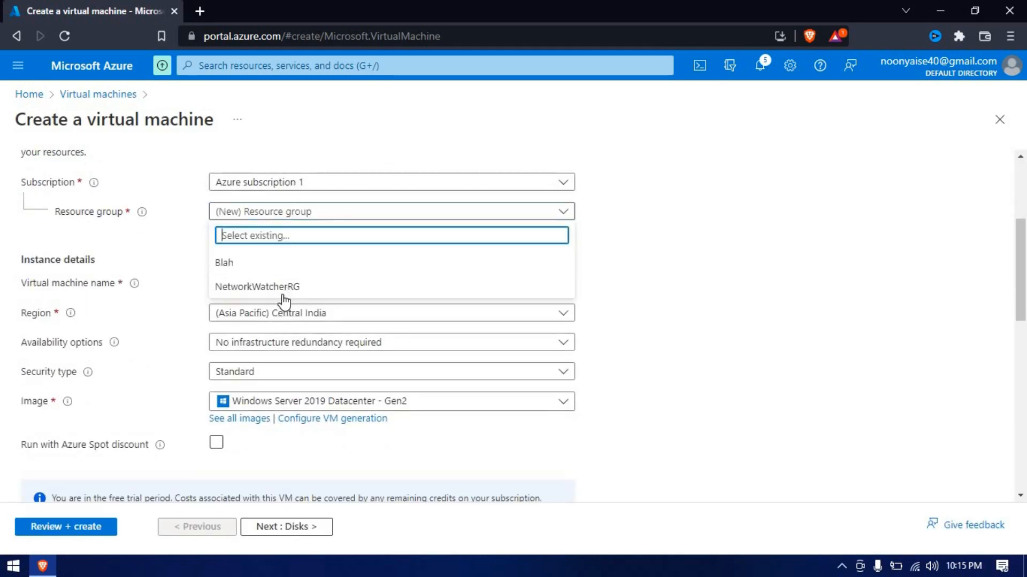
click(268, 265)
click(330, 281)
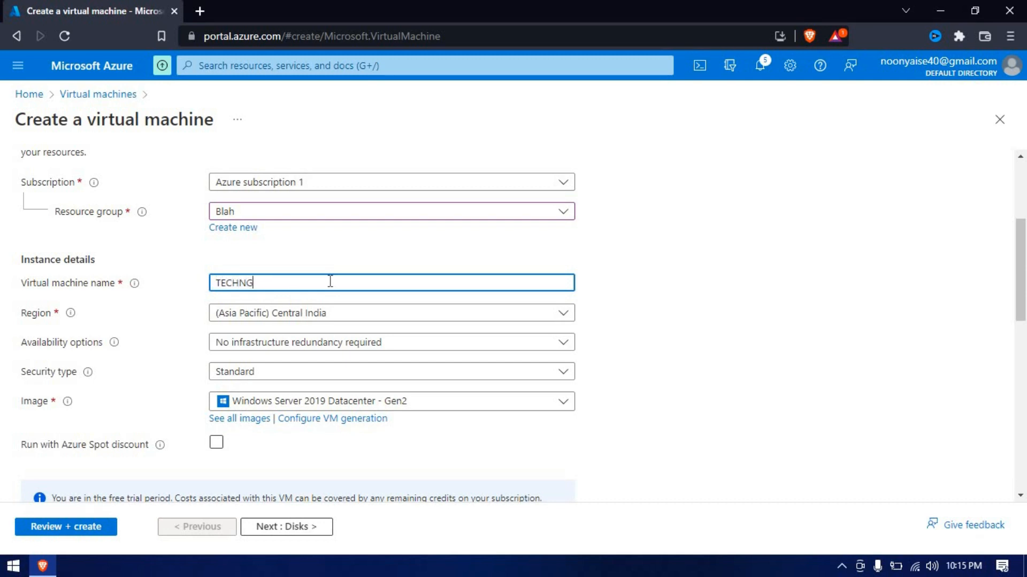
Review and keep the Windows Server 2019 Datacenter - Gen2 image and Standard_B2s size
scroll(321, 294, down, 4)
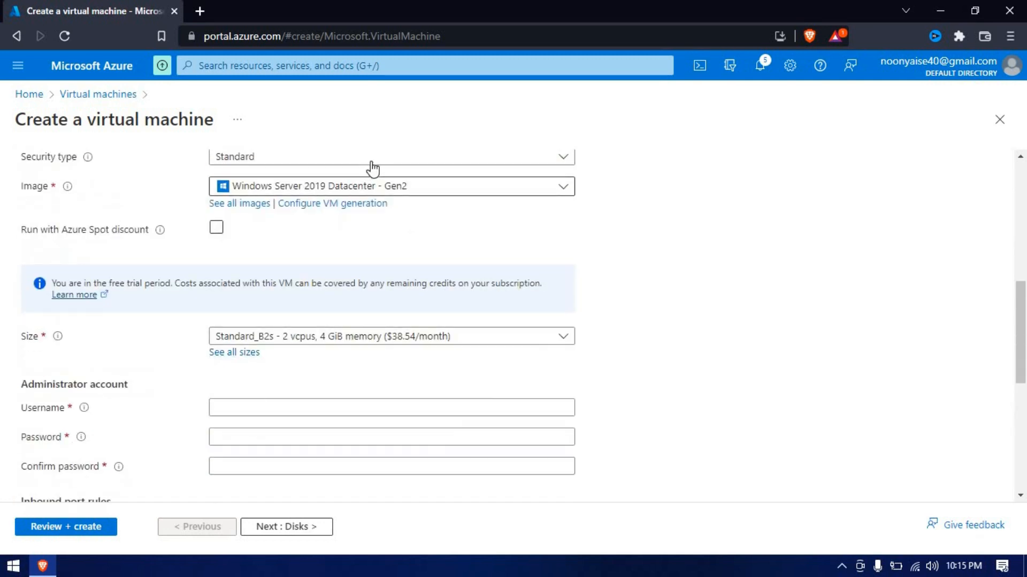
click(371, 185)
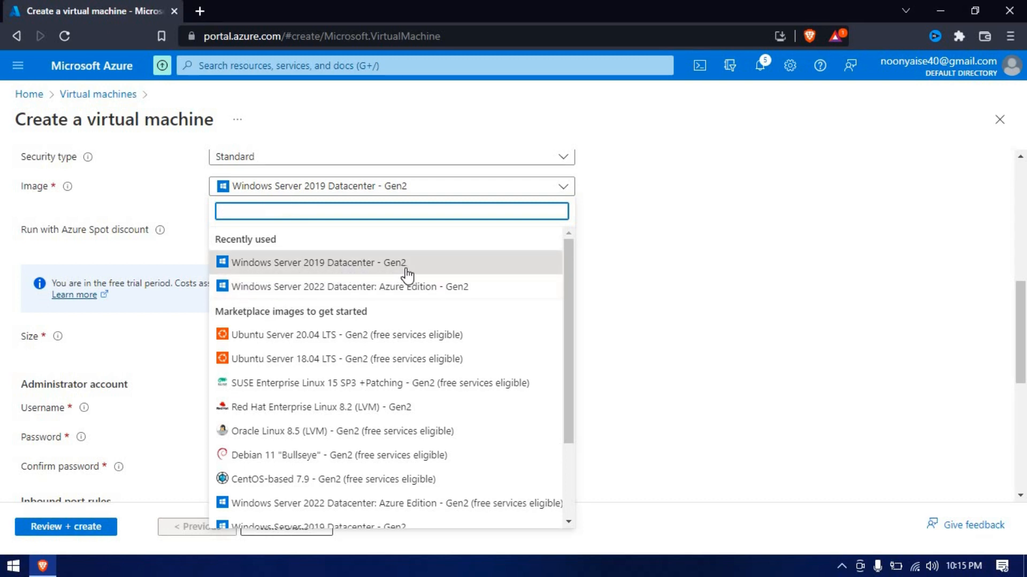
click(720, 234)
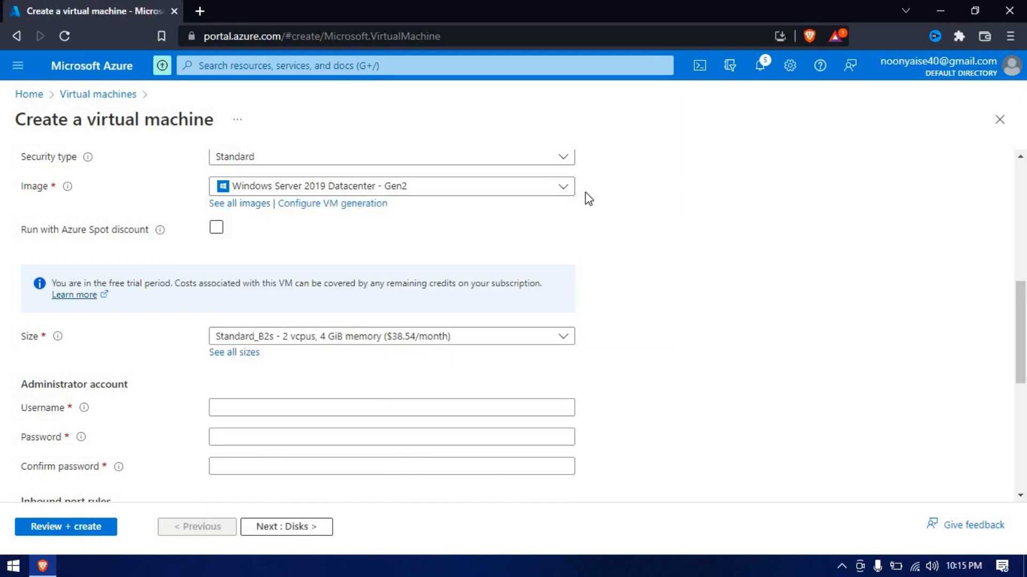
scroll(500, 260, up, 1)
scroll(294, 278, down, 3)
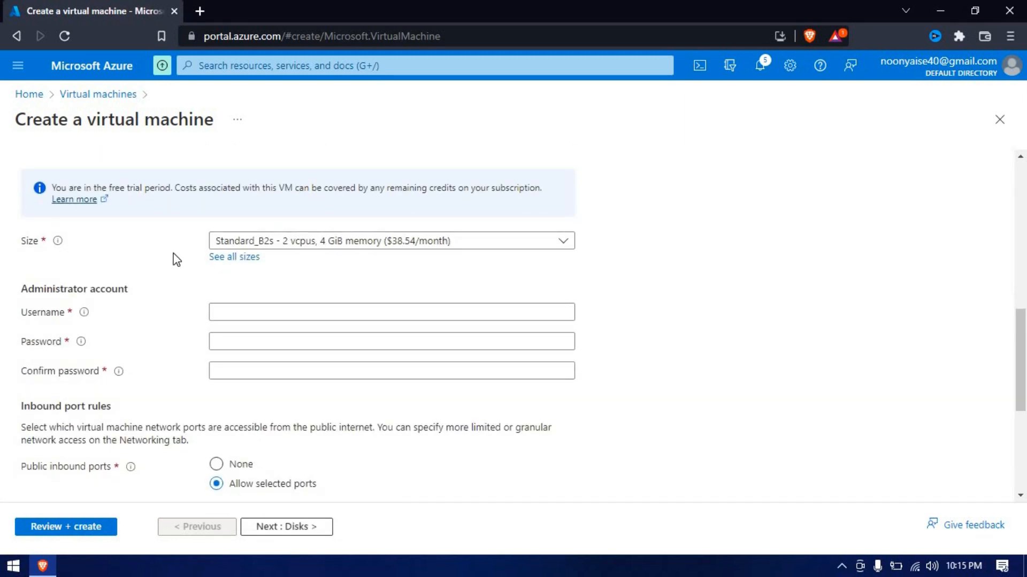
click(318, 244)
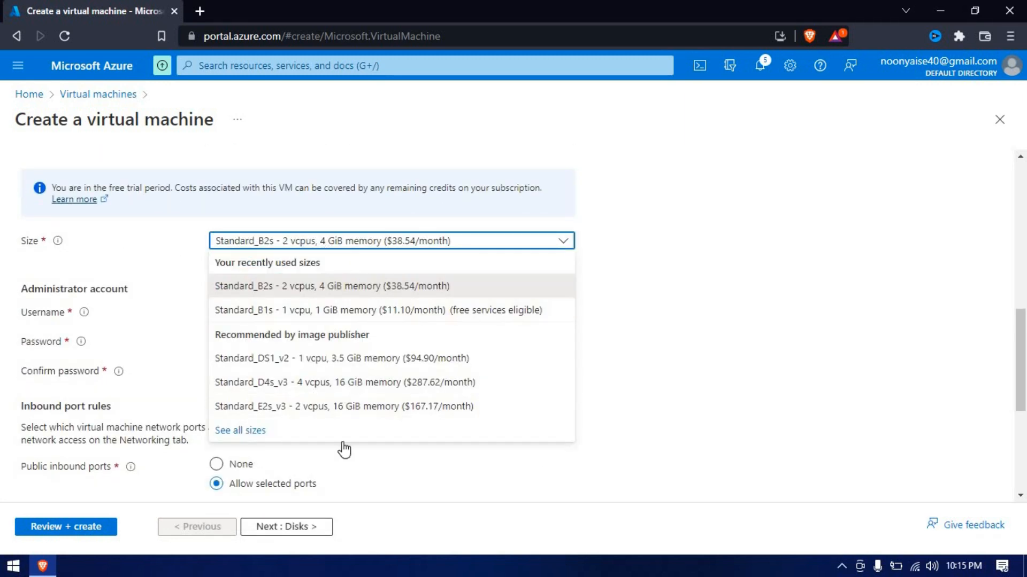
click(798, 288)
click(339, 306)
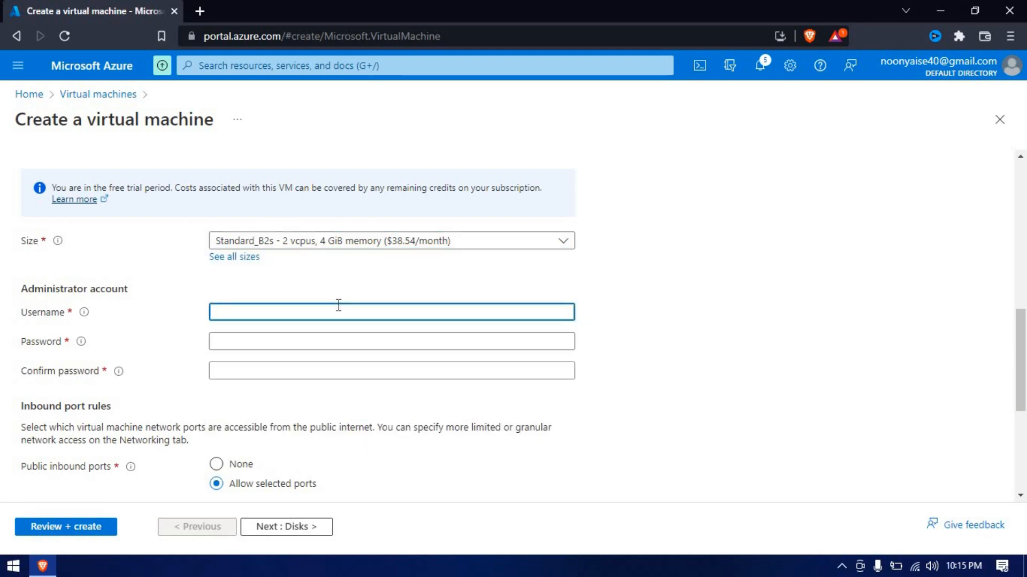
Enter the administrator username, clear the password field, and bring up the Run box
text(TECHNGO1)
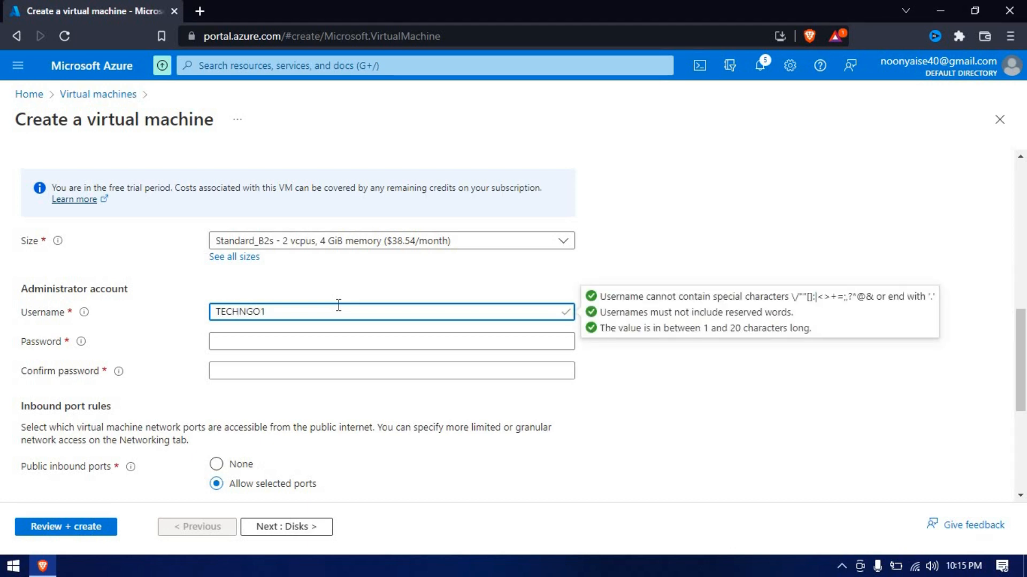
key(Tab)
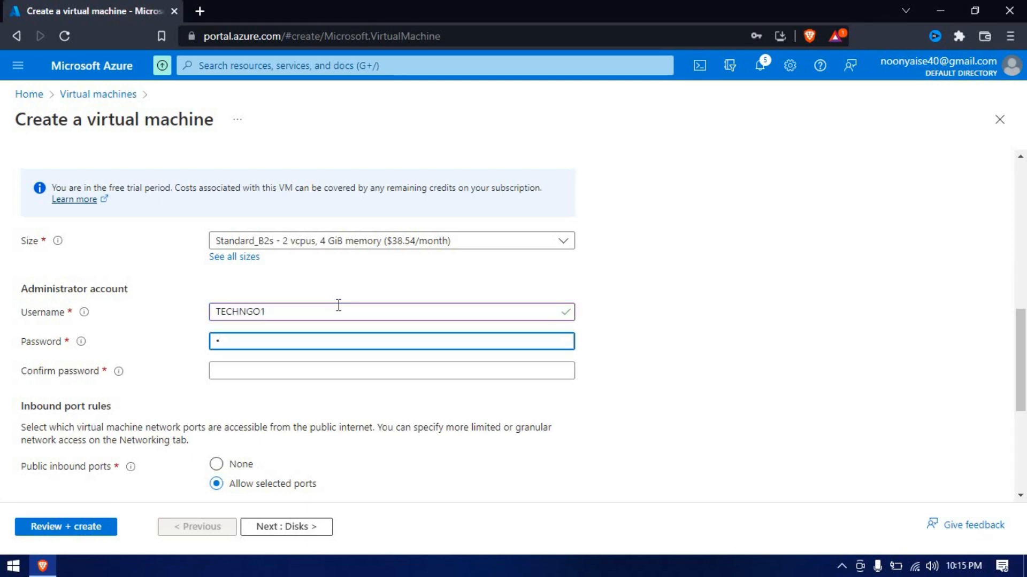
key(BackSpace)
key(BackSpace)
key(BackSpace)
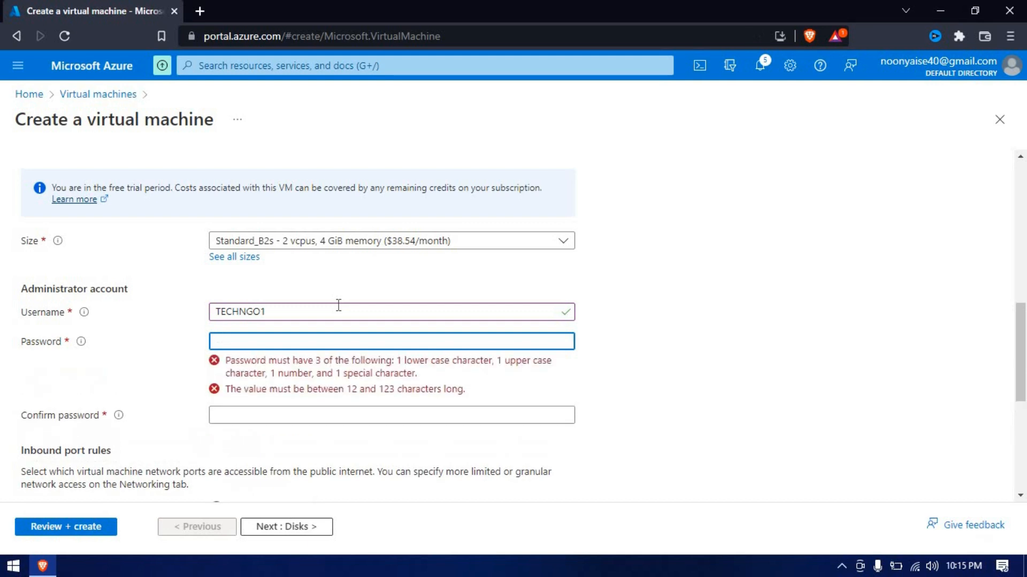
key(super+r)
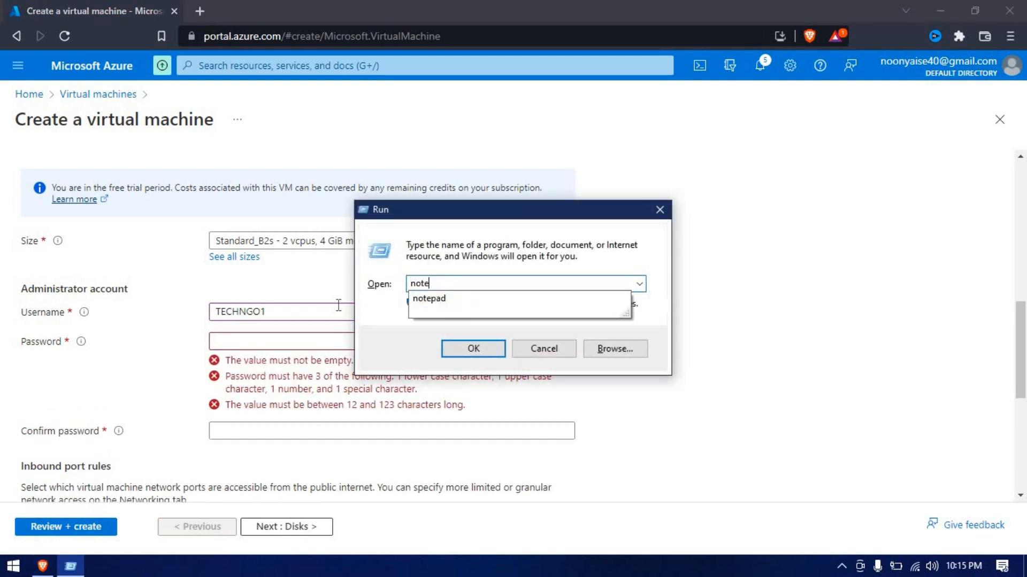
Launch Notepad, type the VM administrator password, copy it, and return to the browser
key(Return)
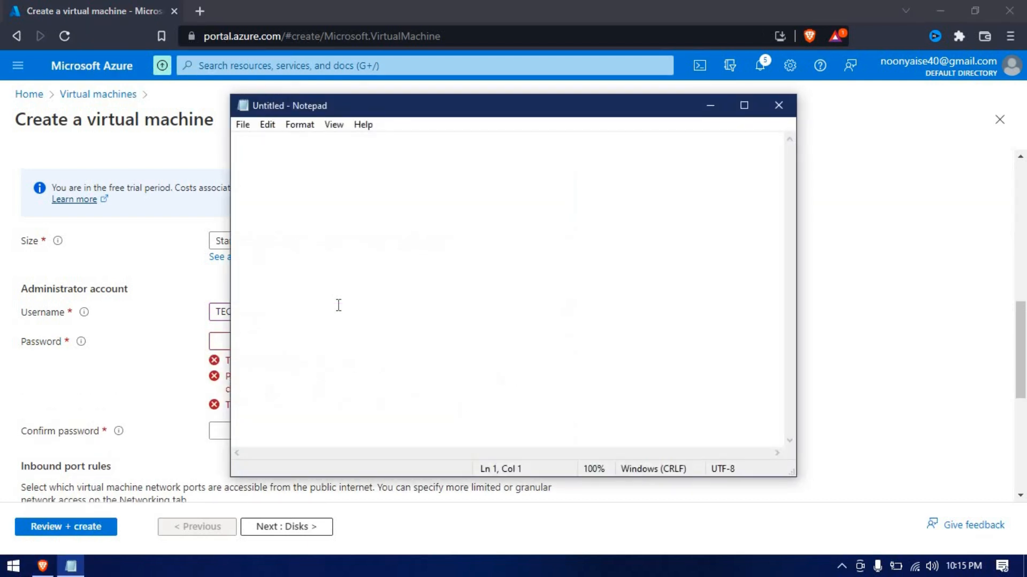
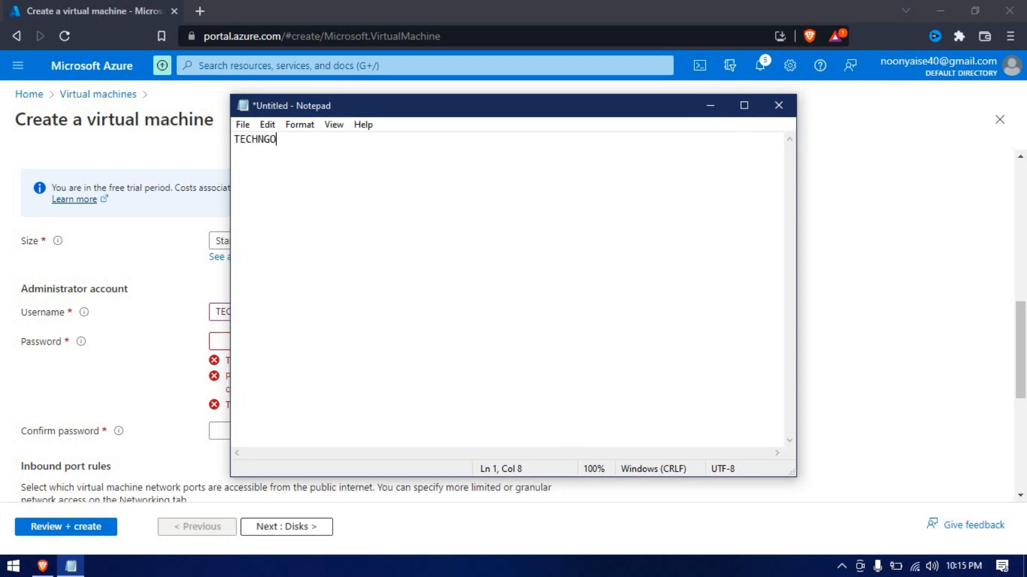
key(ctrl+a)
key(alt+Tab)
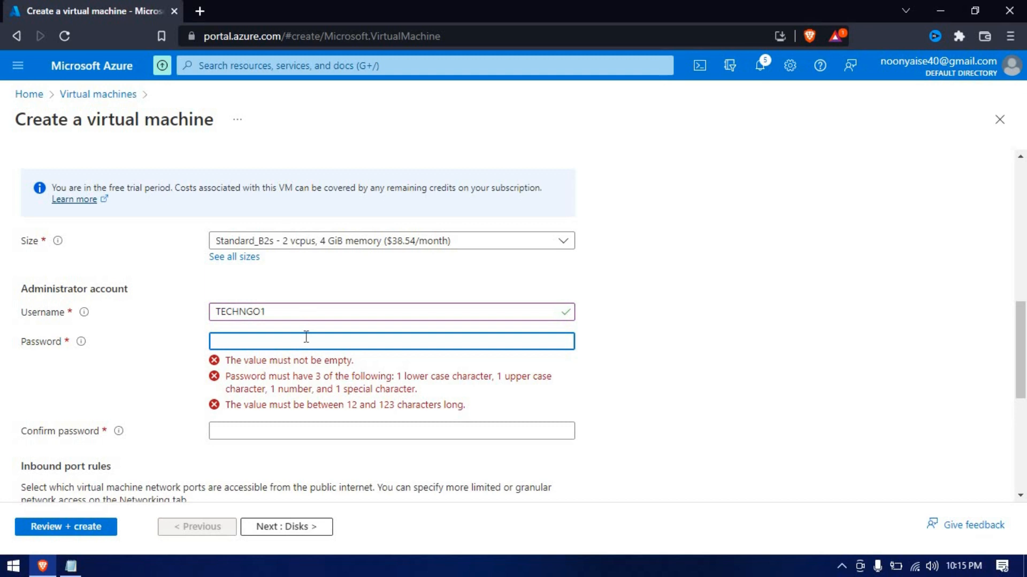
Paste the copied password into both the Password and Confirm password fields
key(ctrl+v)
click(297, 371)
key(ctrl+v)
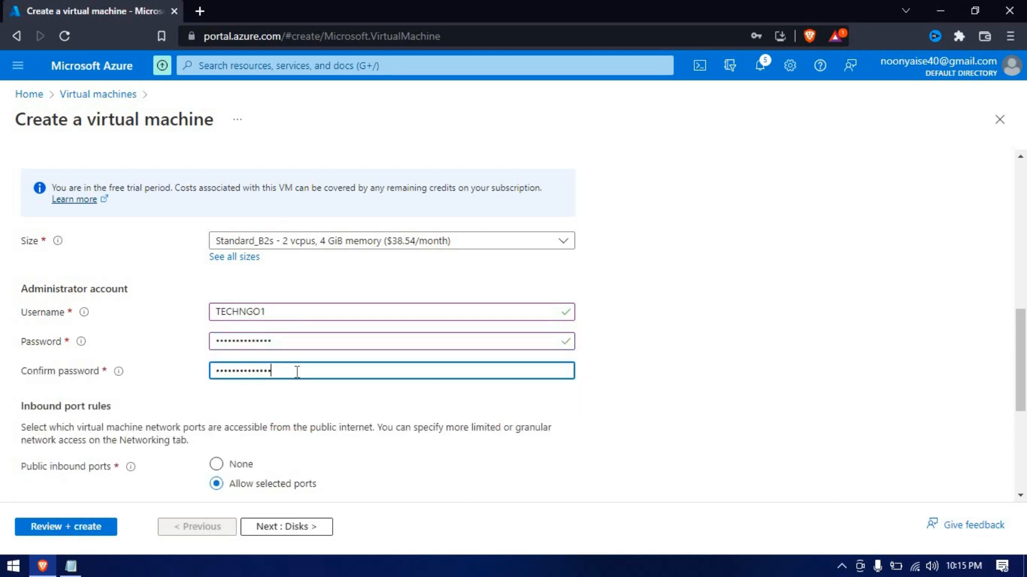
scroll(289, 374, down, 5)
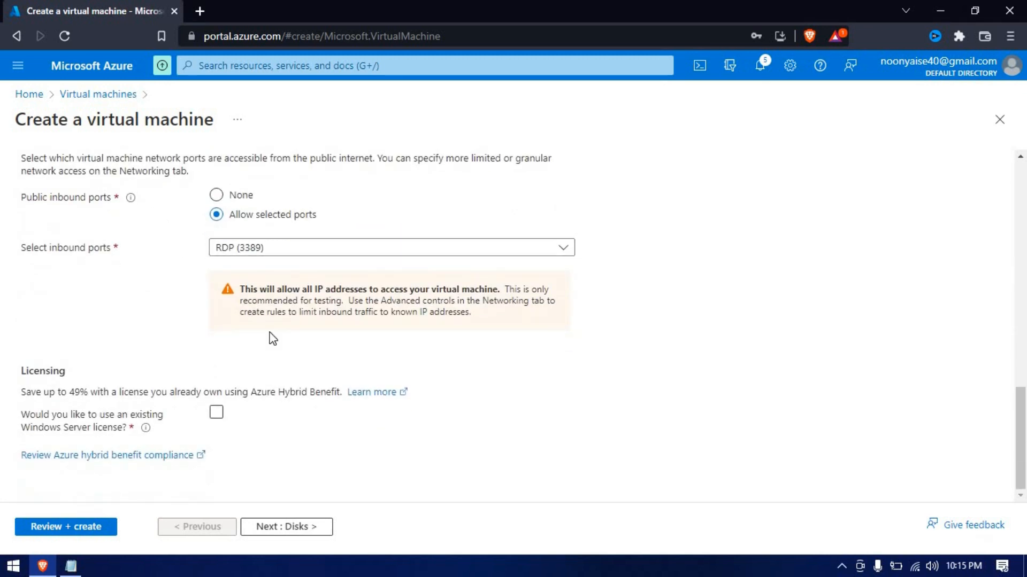
Continue to the Disks tab, decline the browser password save, and start a new data disk
click(278, 528)
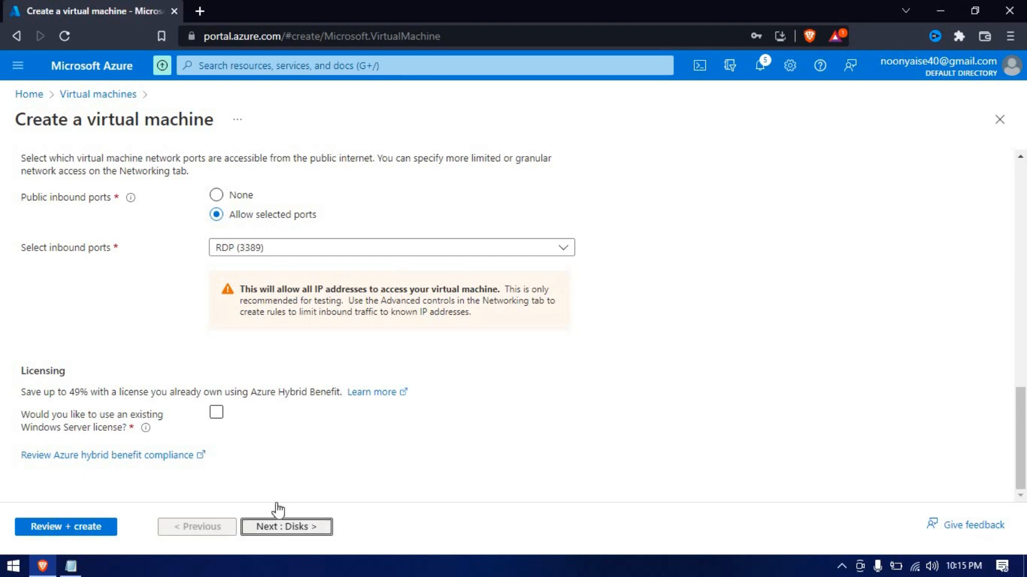
click(807, 161)
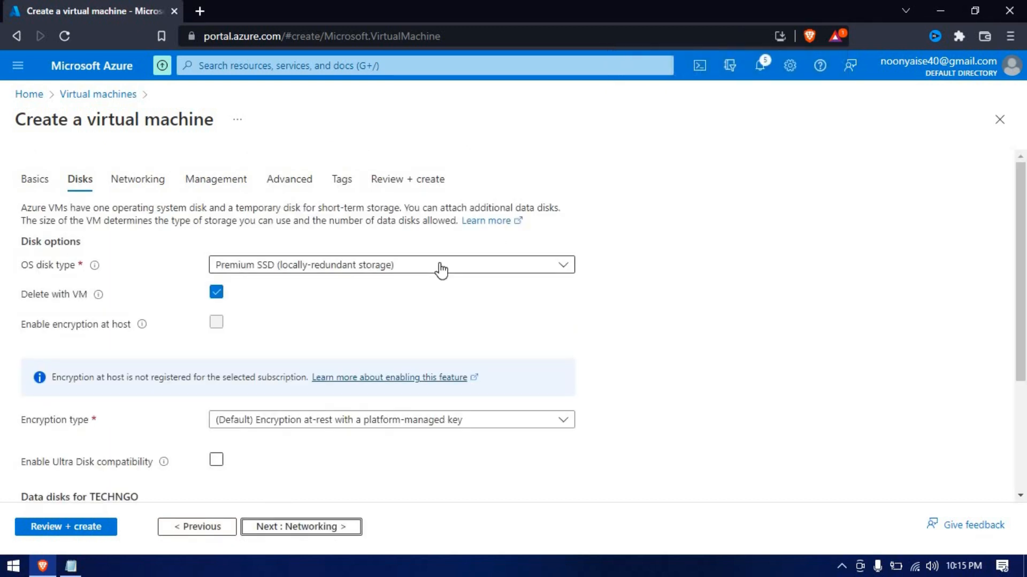
scroll(438, 268, down, 3)
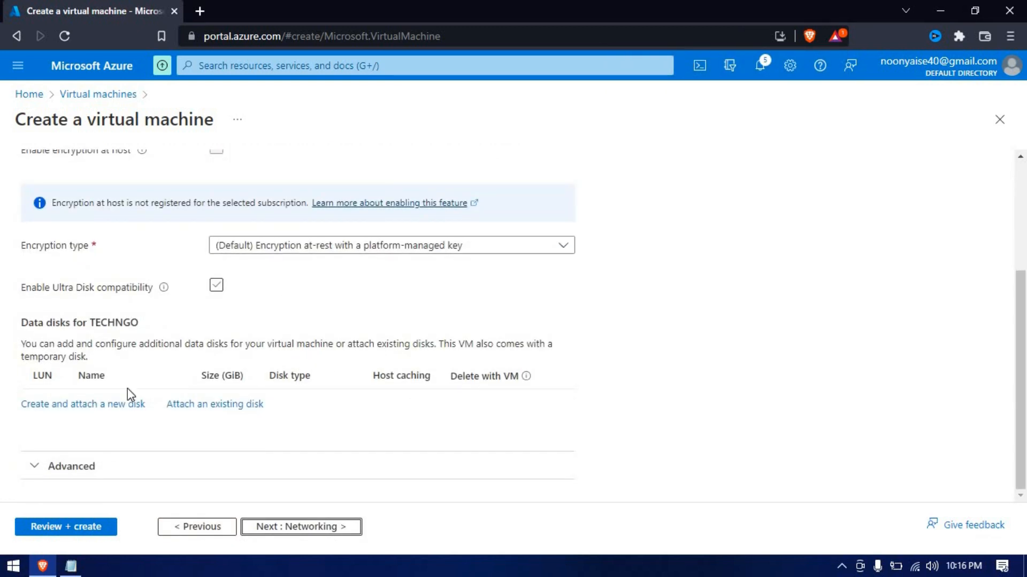
click(83, 405)
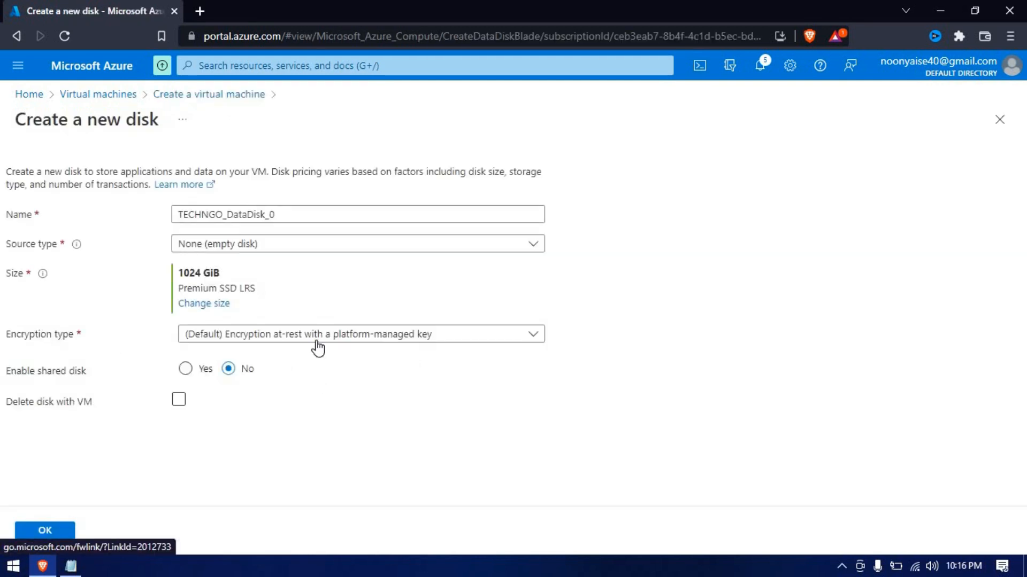
Create the empty-source data disk TECHNGO_DataDisk_0 at 128 GiB Premium SSD
click(367, 247)
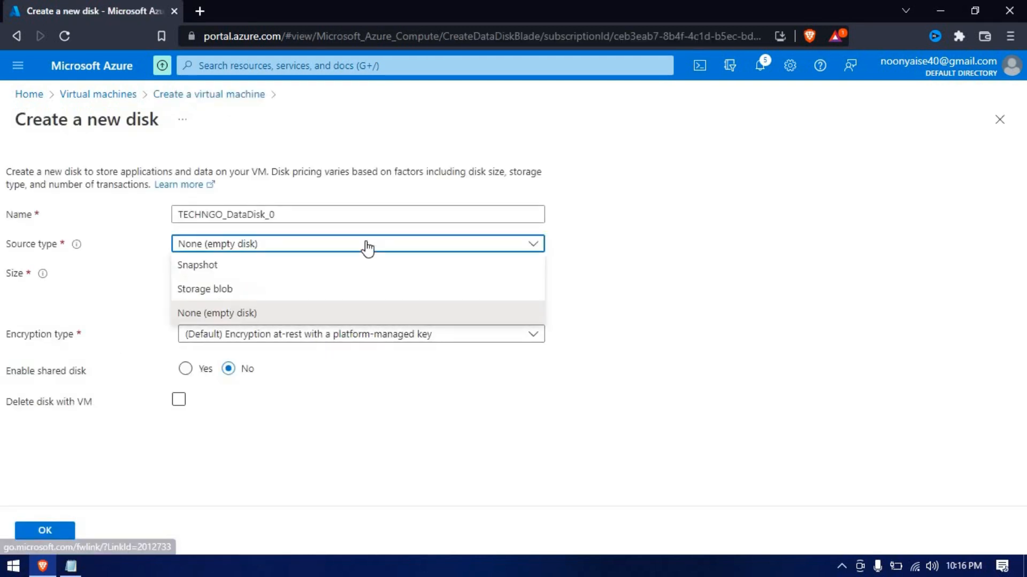
click(367, 247)
click(213, 305)
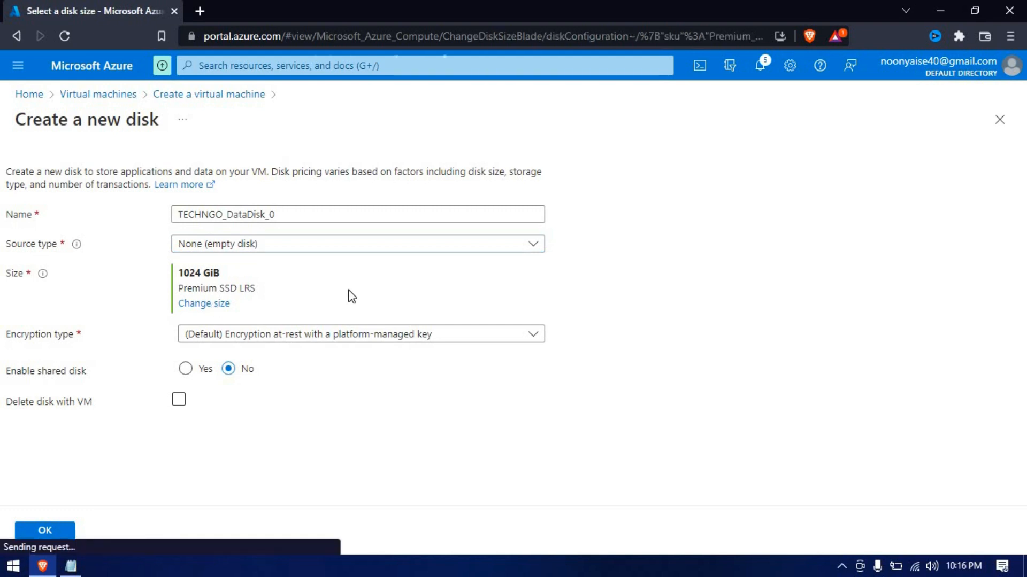
scroll(134, 465, down, 1)
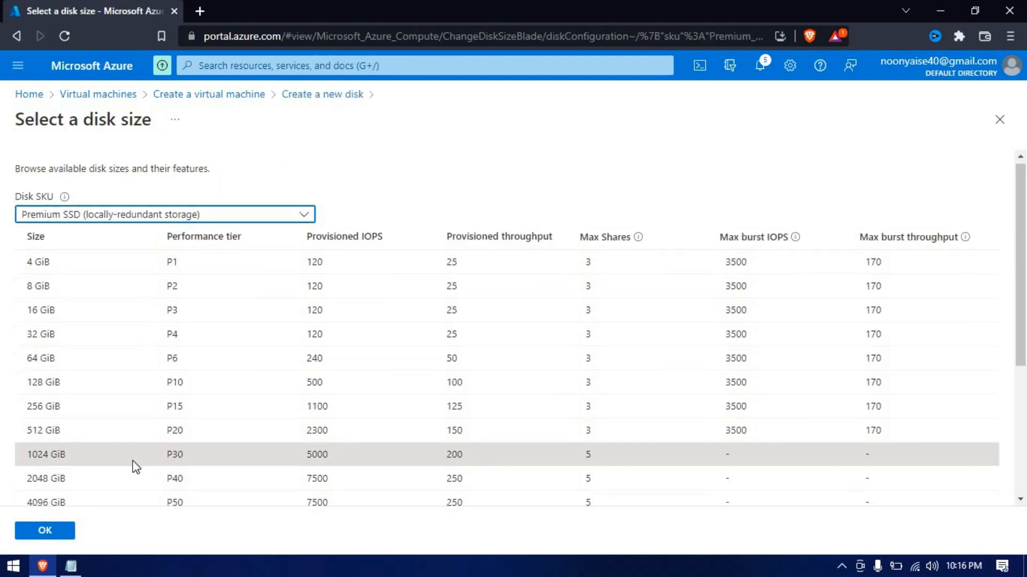
double_click(133, 465)
click(48, 346)
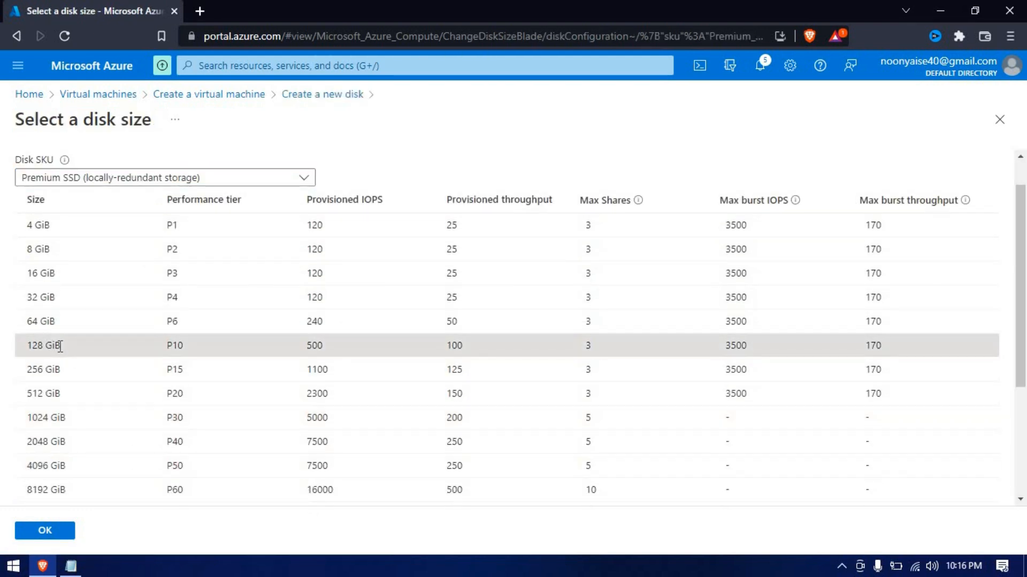
click(46, 532)
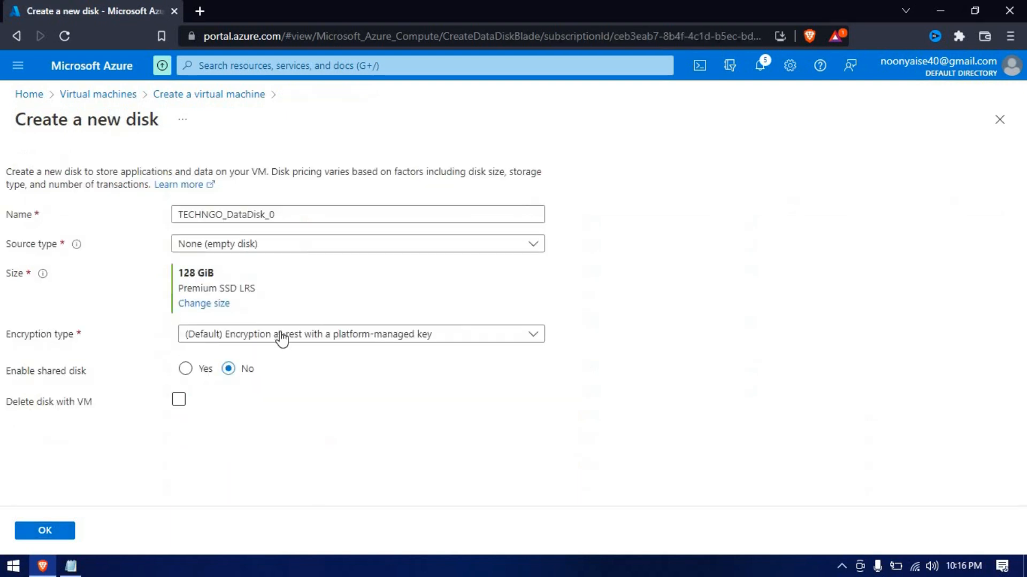
click(21, 535)
Advance past the Networking and Management tabs to the Advanced settings
scroll(334, 474, down, 1)
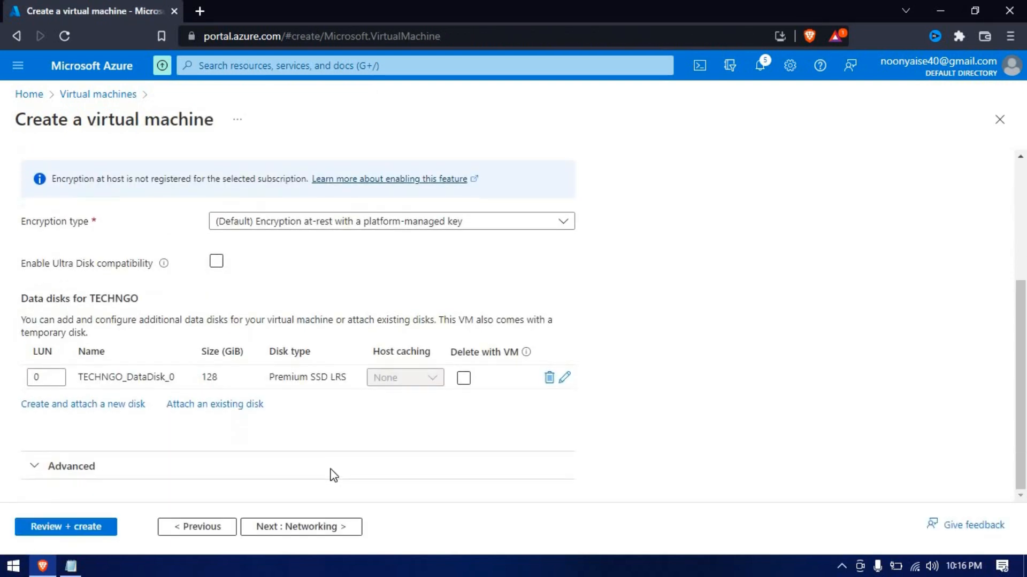
click(328, 527)
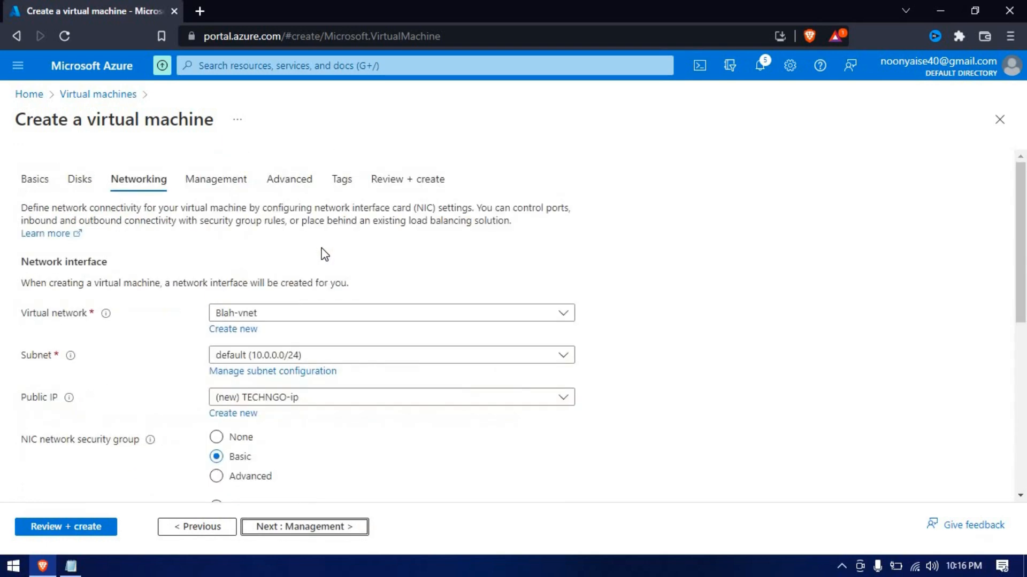
scroll(323, 254, down, 6)
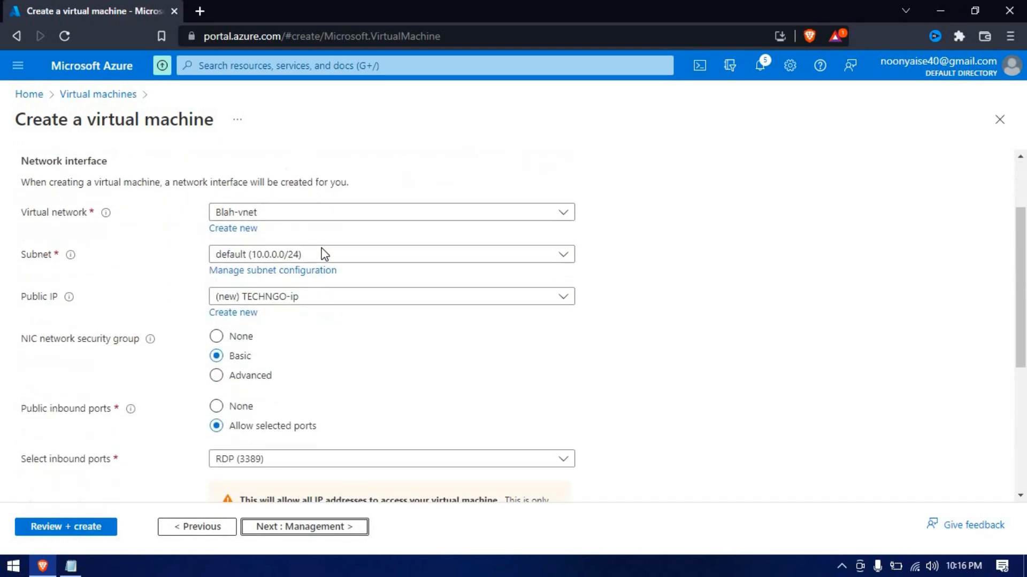
click(314, 529)
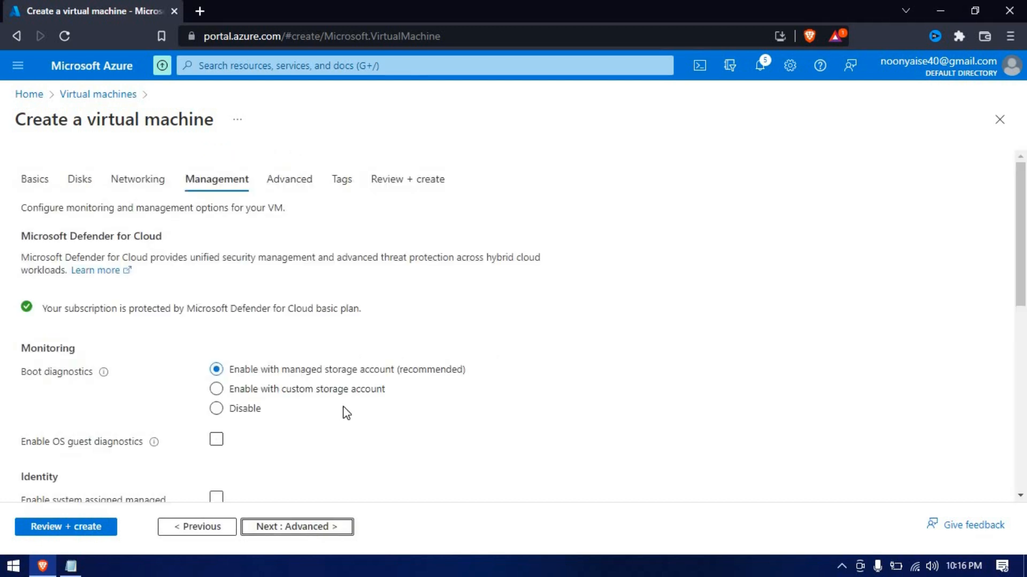
scroll(346, 413, down, 8)
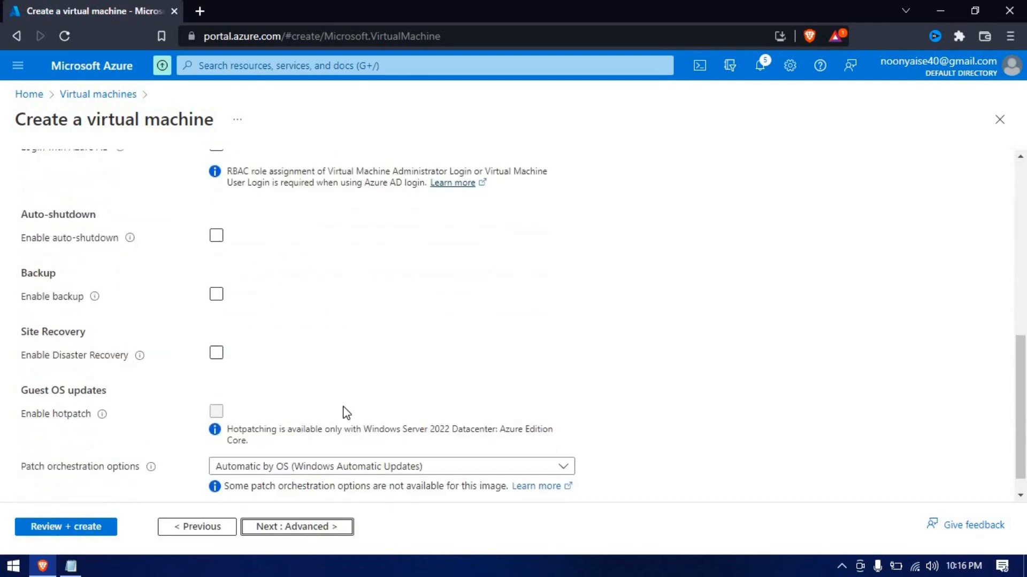
click(310, 528)
scroll(309, 396, down, 8)
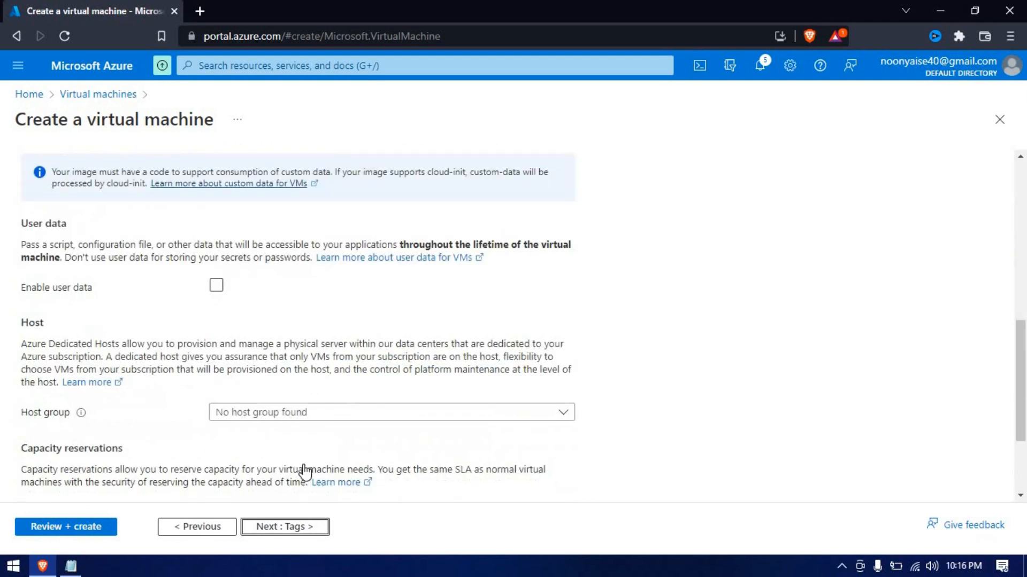
scroll(305, 472, down, 3)
Pass through Tags to Review + create and launch the TECHNGO VM deployment
click(287, 521)
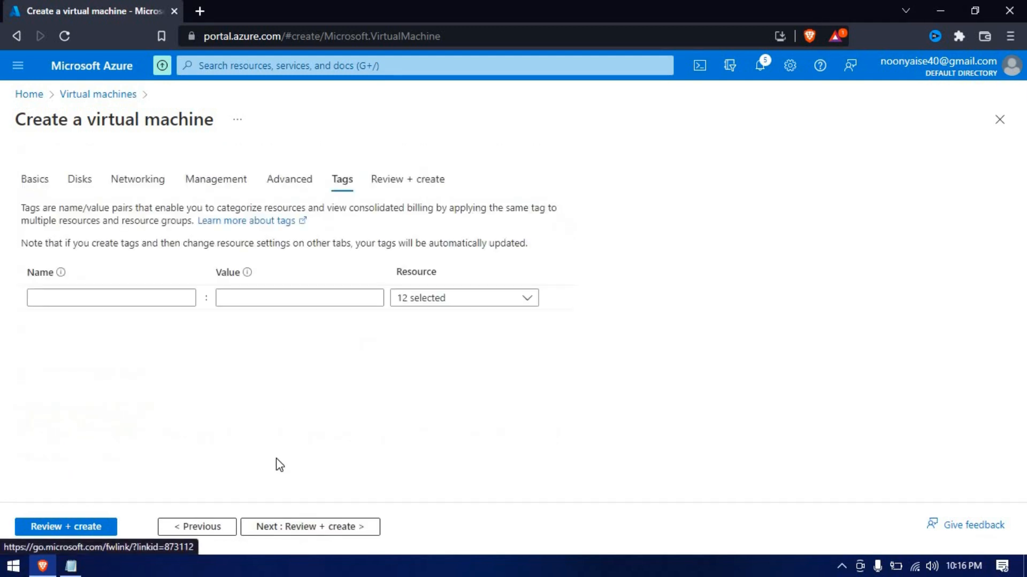
click(293, 527)
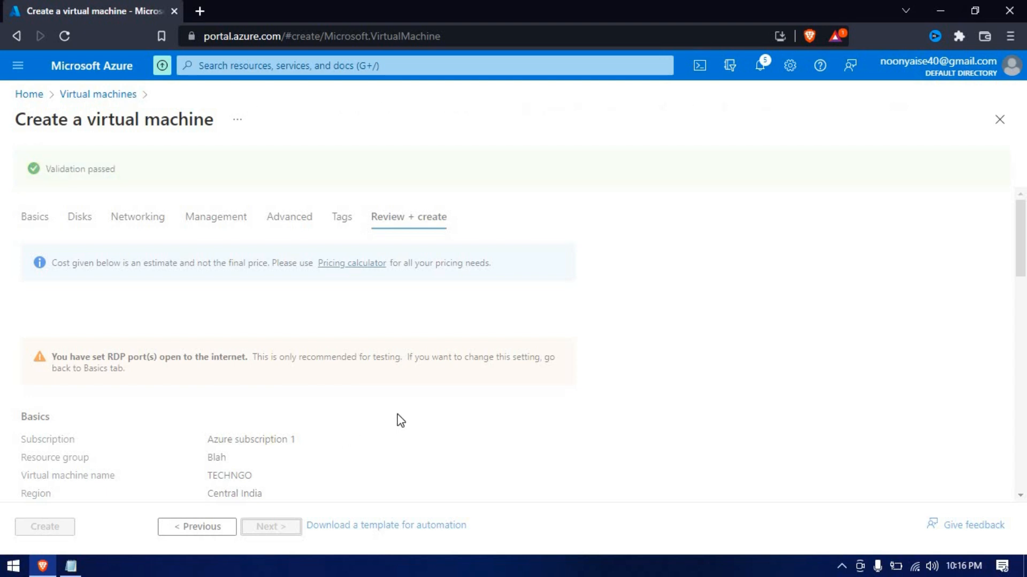
scroll(319, 438, down, 2)
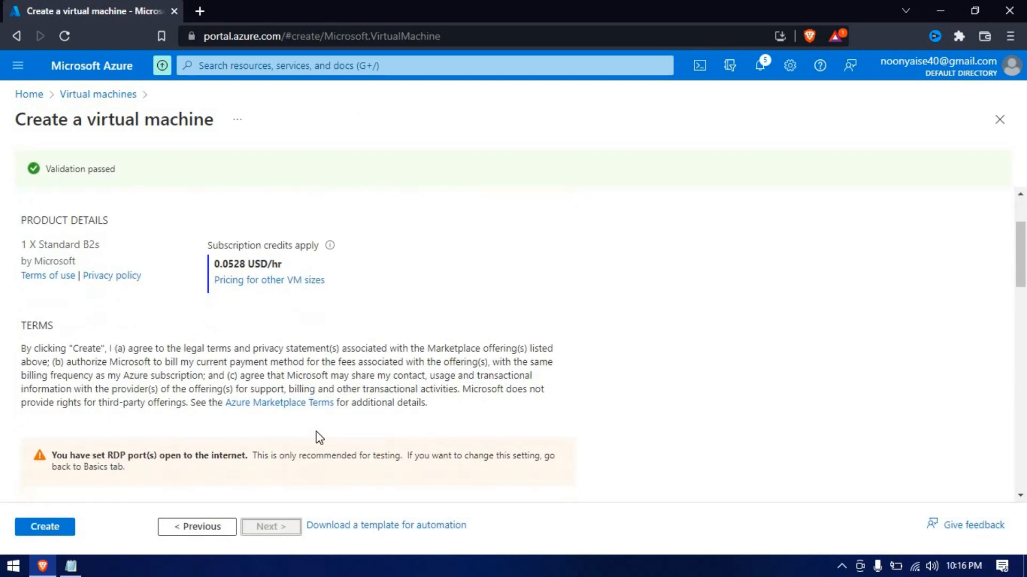
click(46, 534)
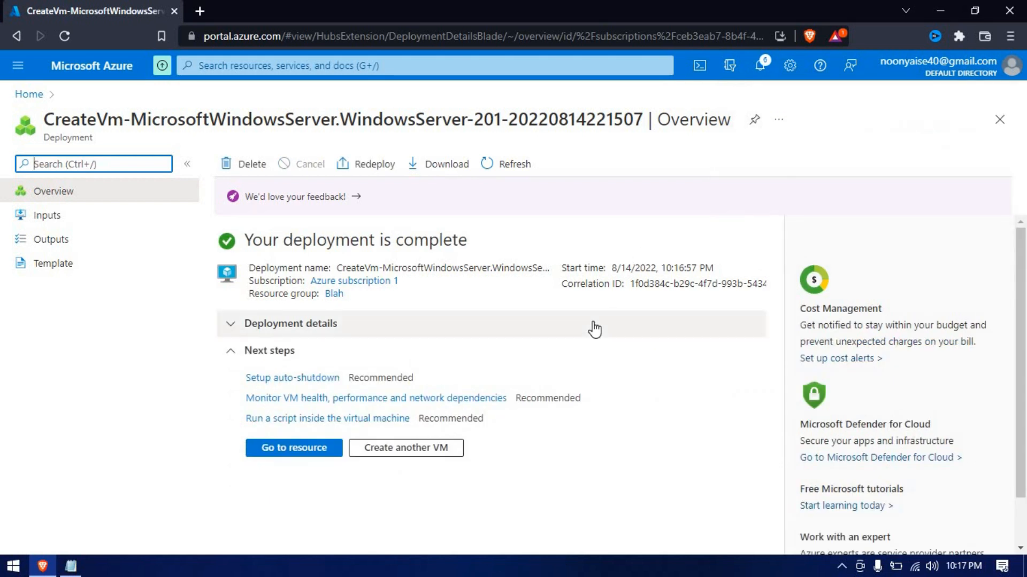
scroll(594, 323, down, 2)
scroll(593, 323, up, 2)
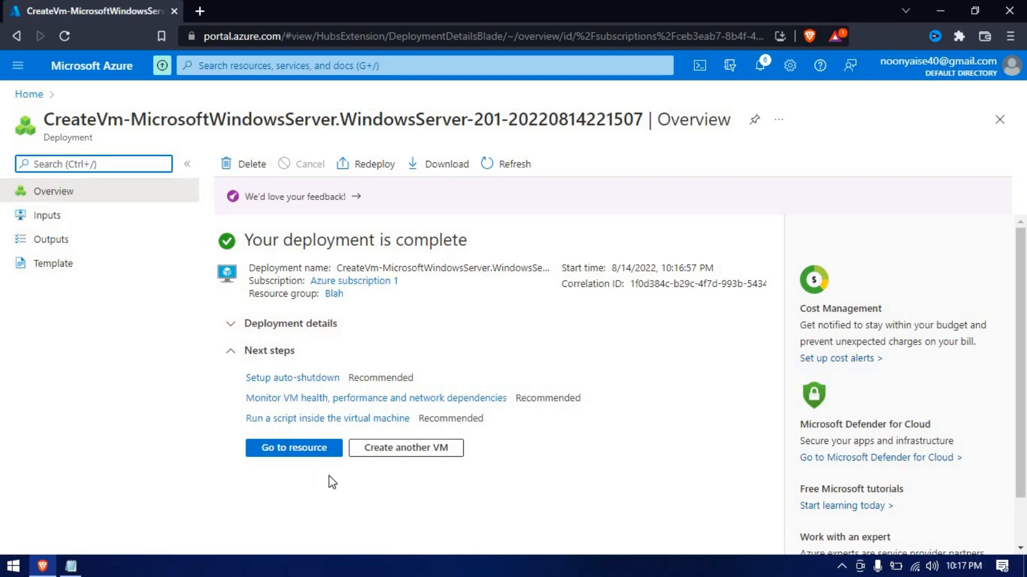
click(307, 451)
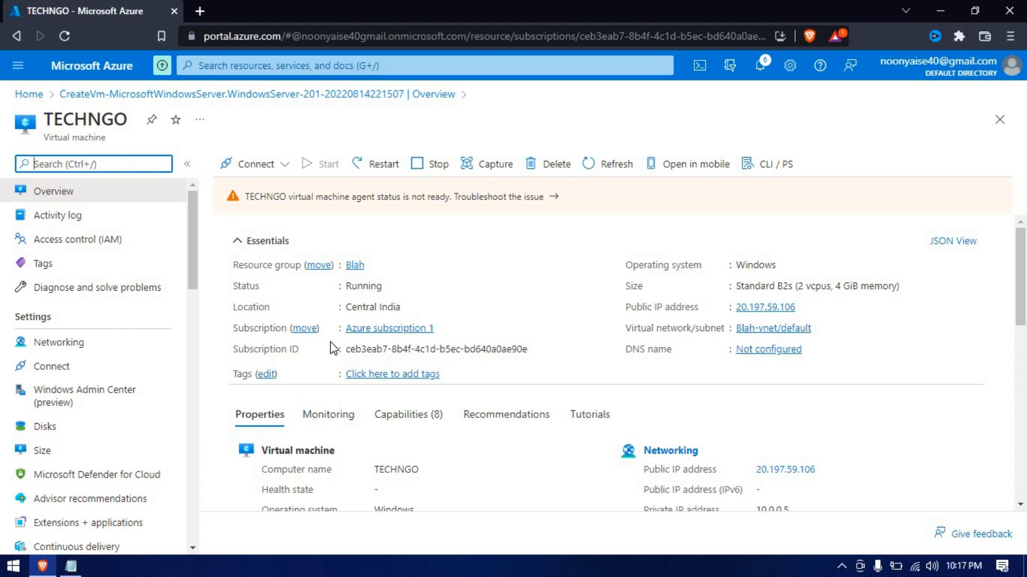
scroll(333, 349, down, 5)
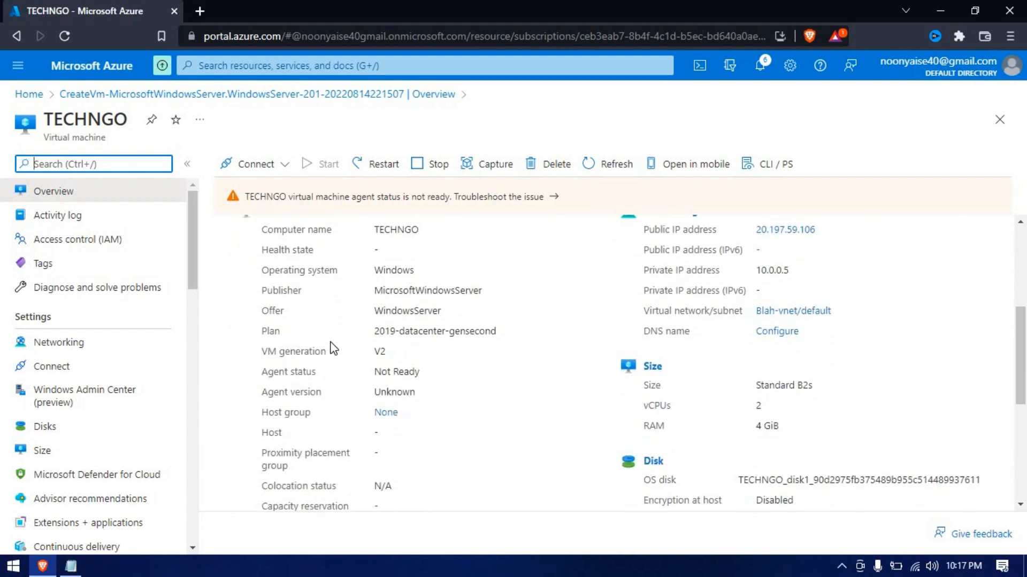
scroll(332, 348, up, 2)
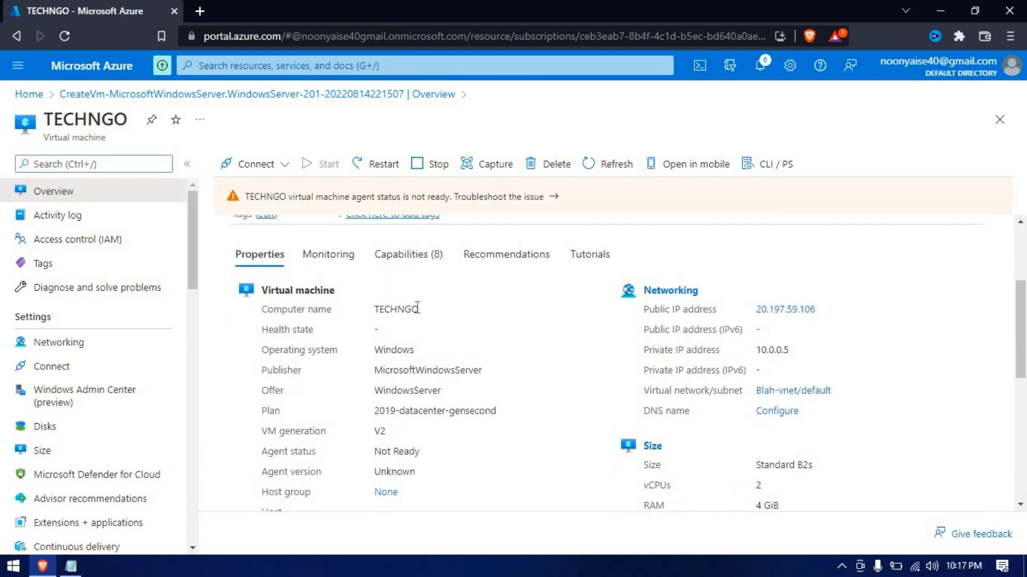
double_click(417, 308)
scroll(456, 352, down, 2)
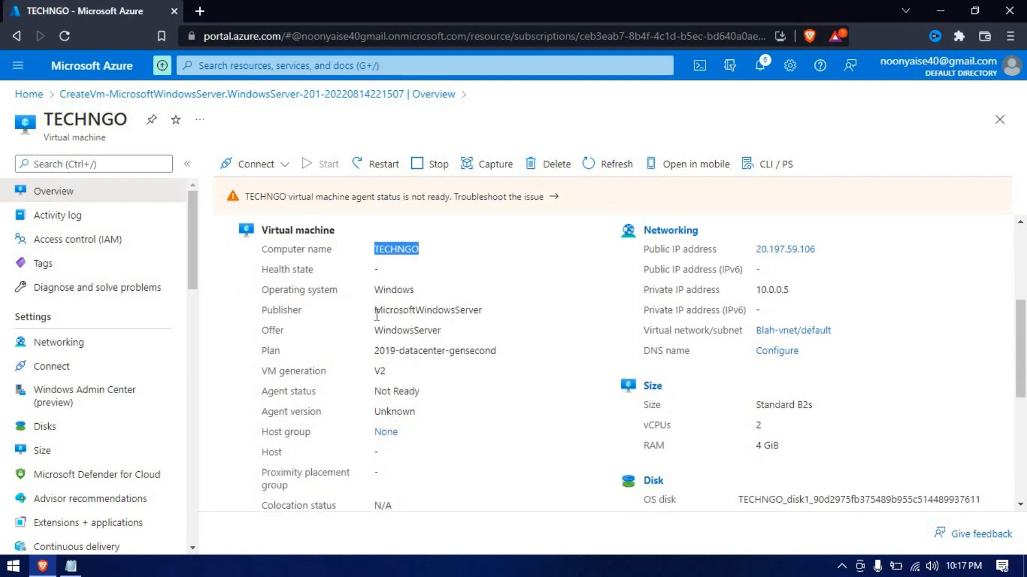
drag(375, 350, 504, 355)
click(500, 369)
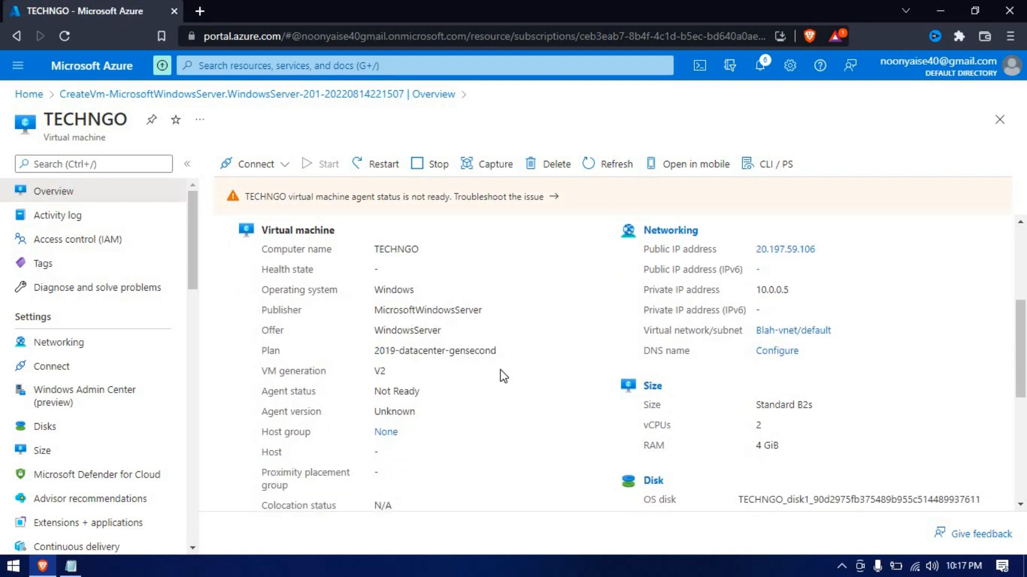
double_click(784, 291)
double_click(824, 248)
click(854, 357)
scroll(853, 357, down, 1)
drag(634, 318, 881, 381)
click(881, 381)
drag(754, 336, 840, 344)
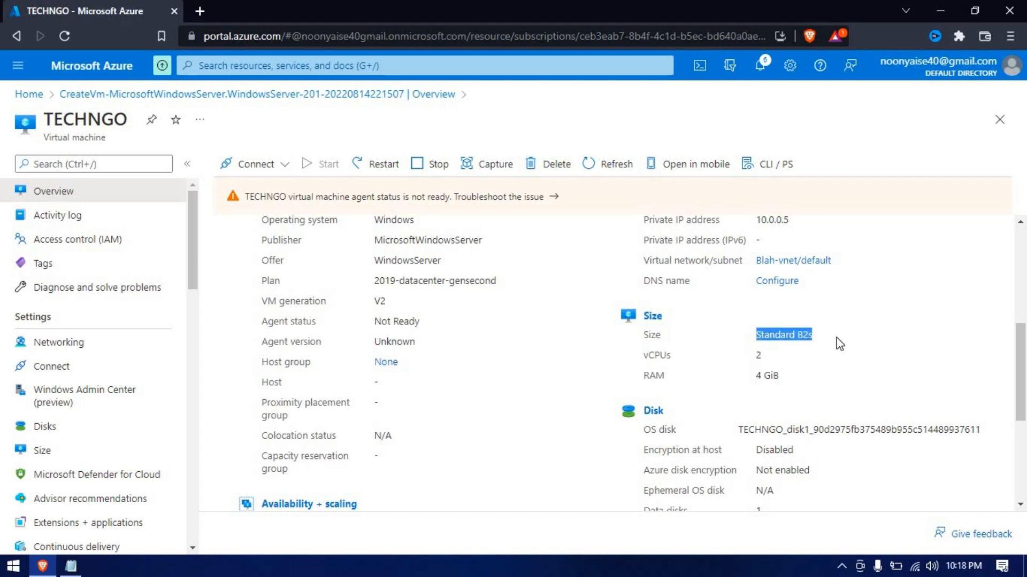
double_click(758, 355)
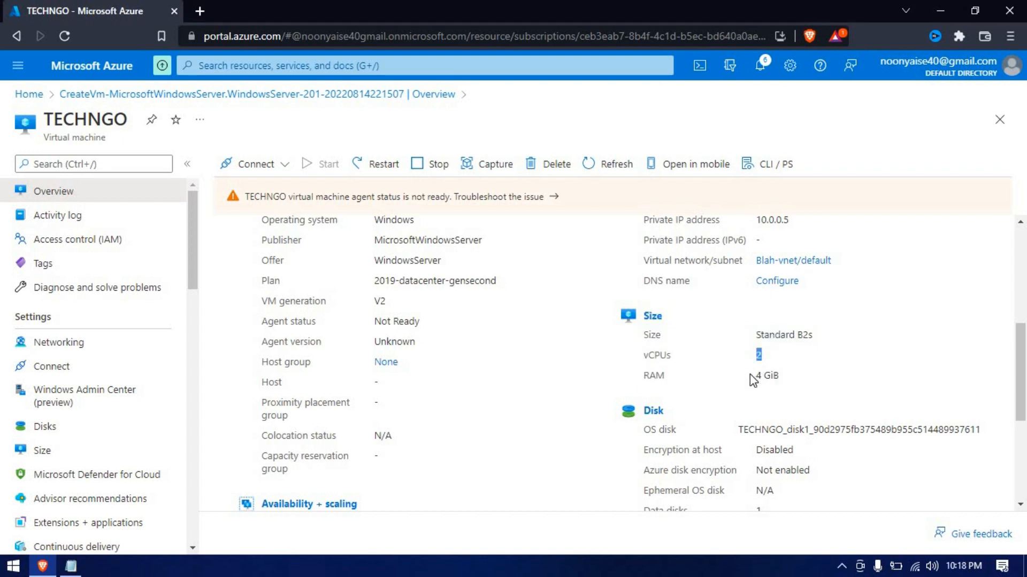
click(798, 397)
scroll(797, 397, down, 3)
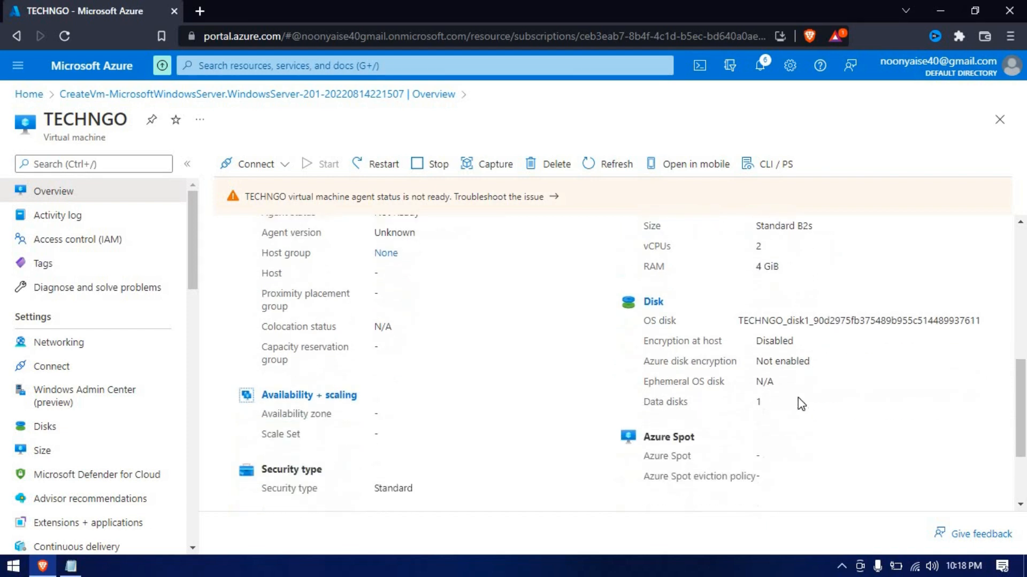
scroll(608, 386, up, 3)
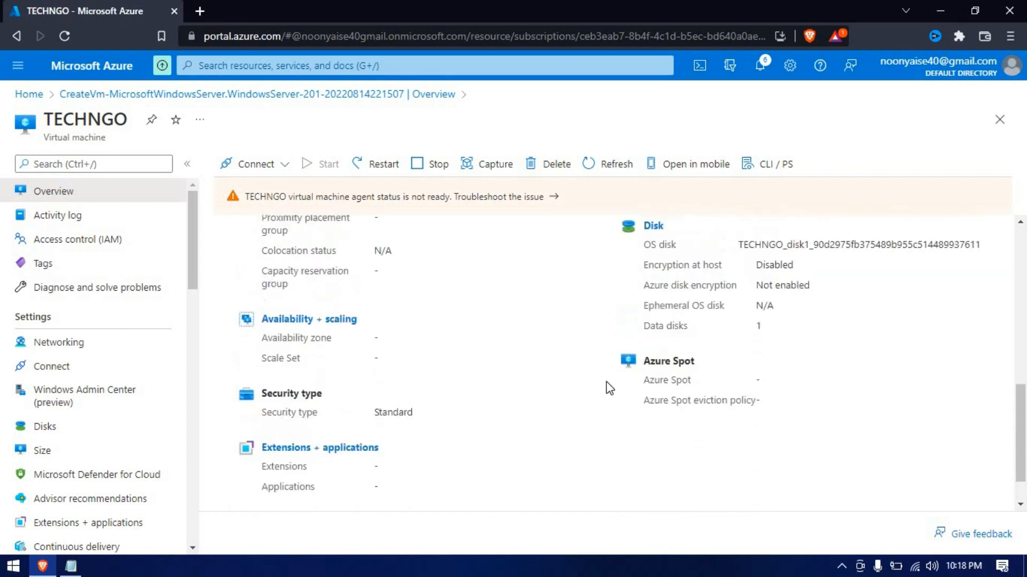
scroll(608, 386, down, 3)
scroll(557, 325, up, 15)
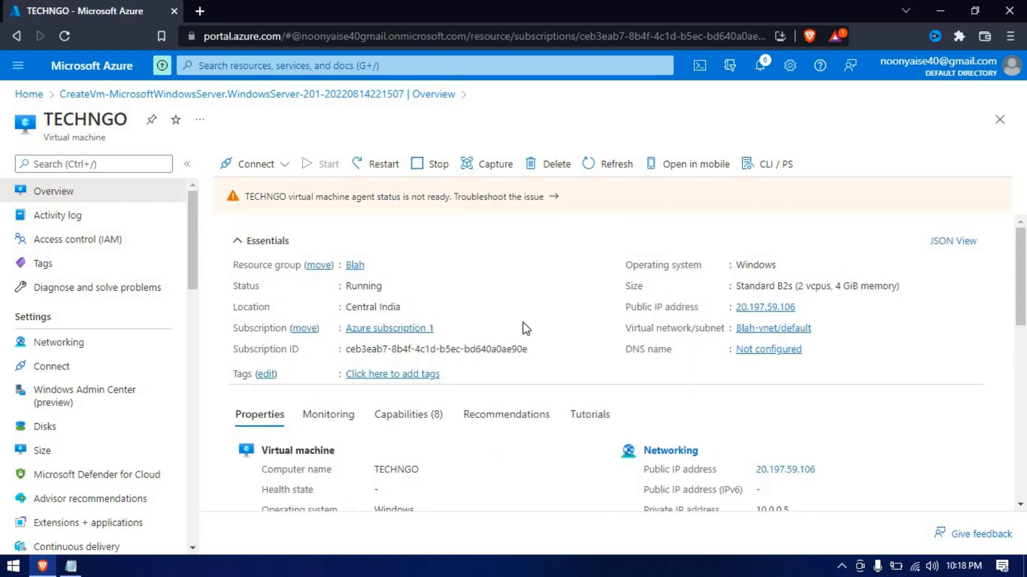
Download TECHNGO's RDP connection file and save it to the Desktop
click(250, 166)
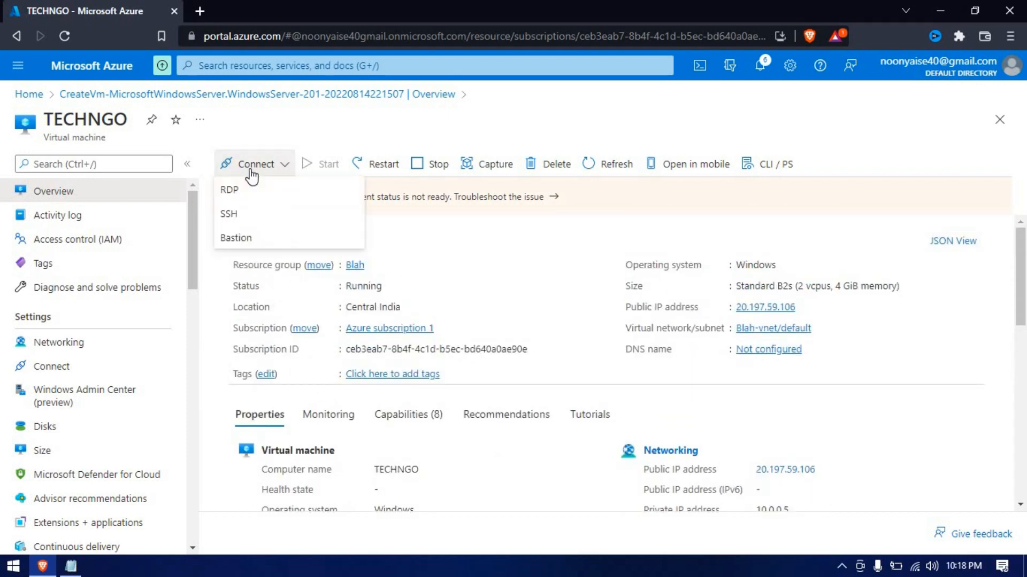
click(234, 196)
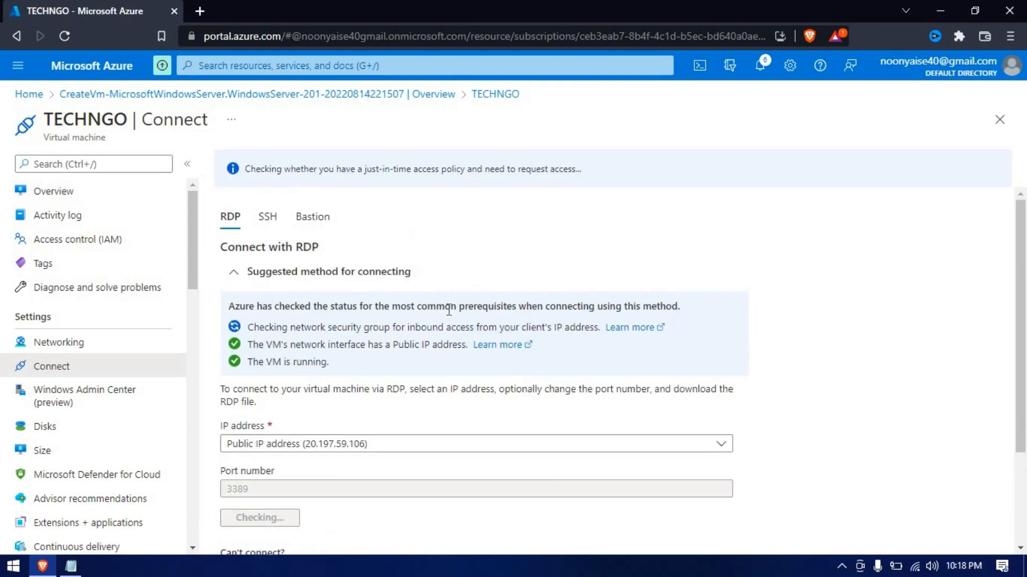
scroll(448, 314, down, 3)
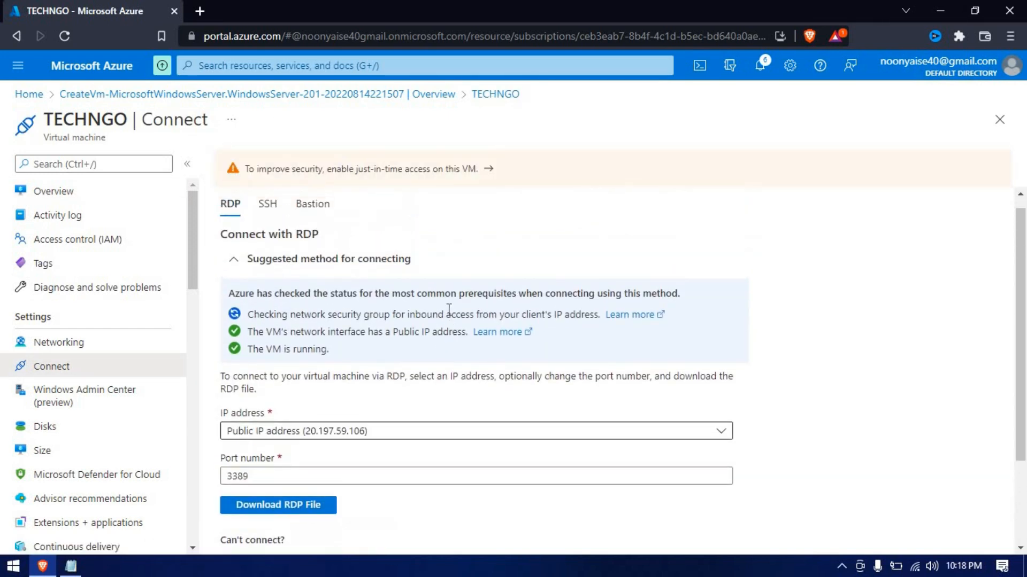
scroll(369, 311, down, 3)
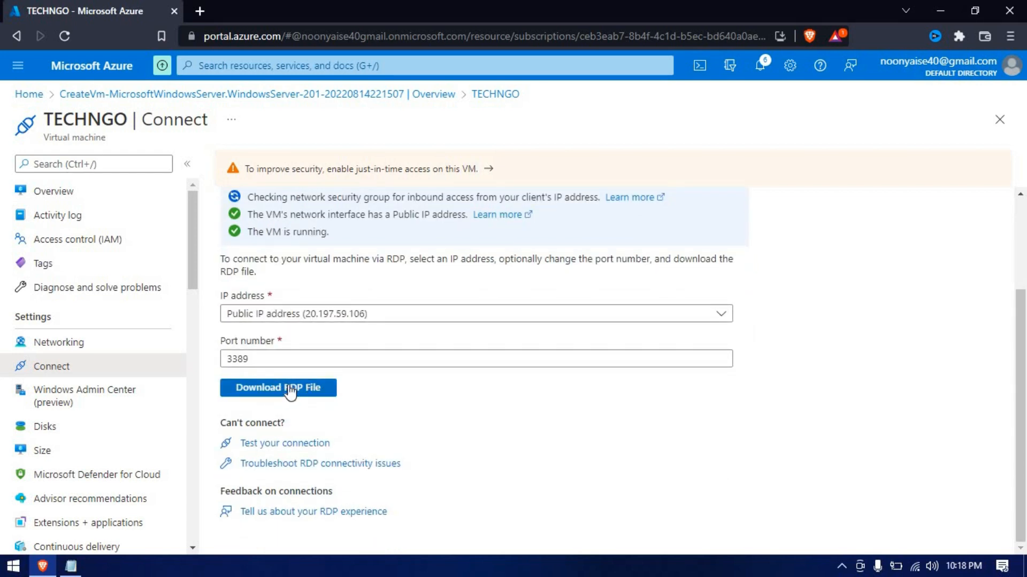
click(309, 388)
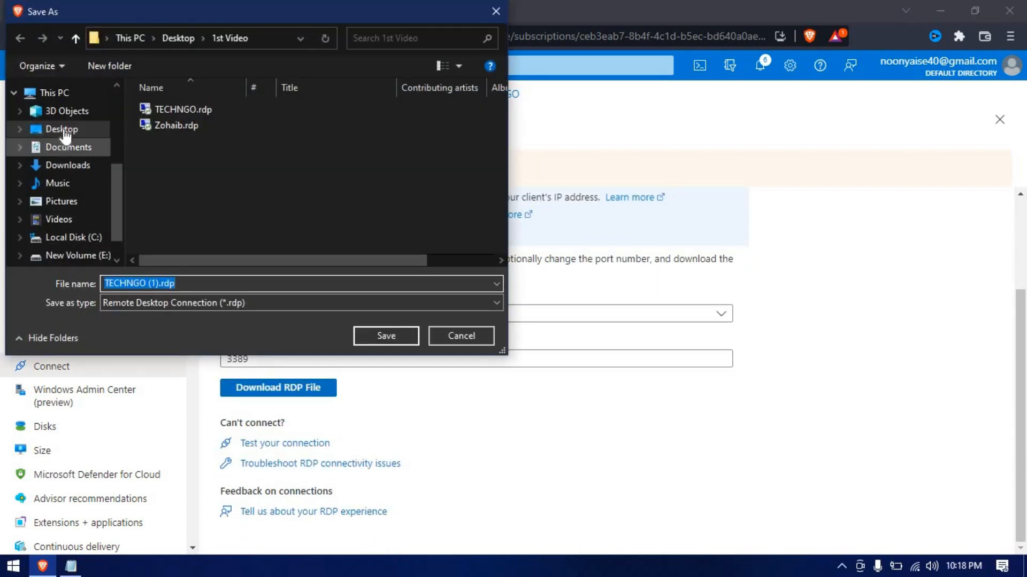
click(62, 129)
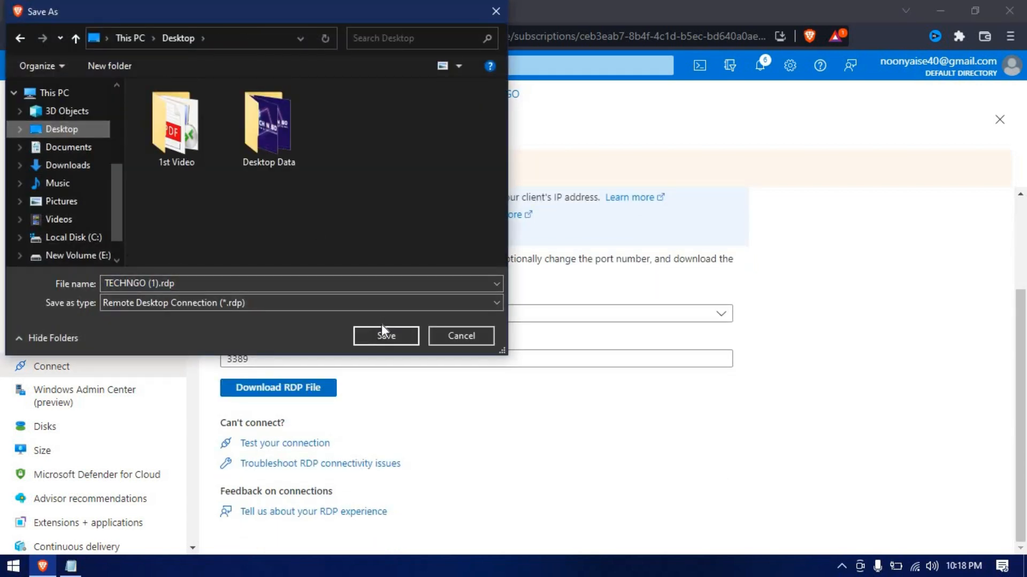
click(382, 339)
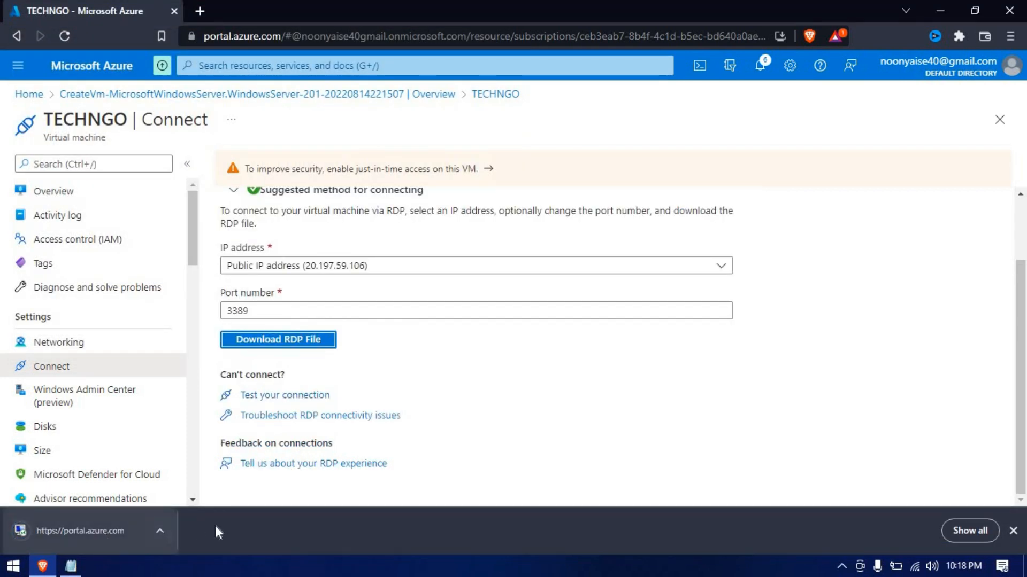
Open the RDP file and sign in with the VM administrator's user name and password
click(77, 540)
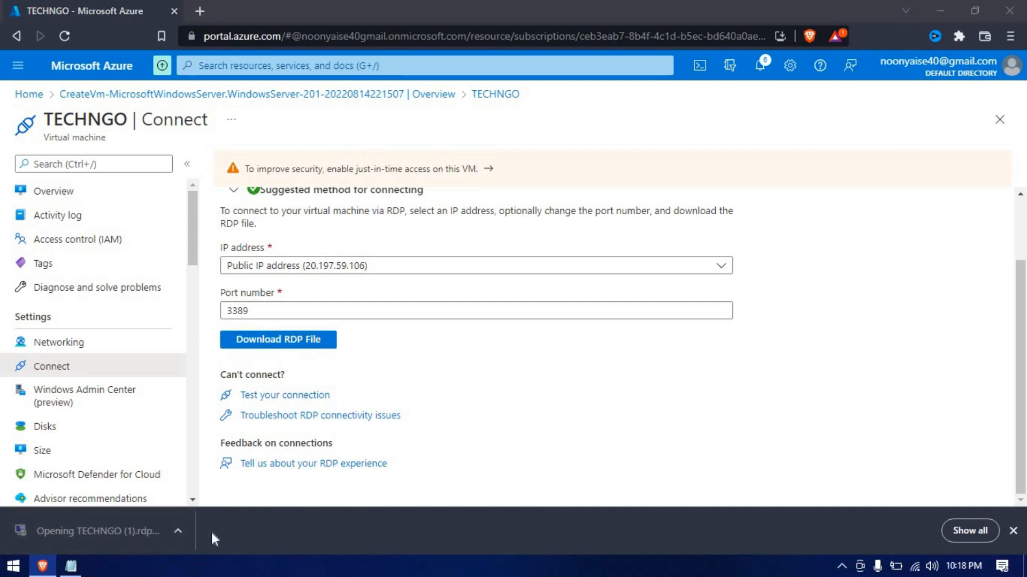
click(615, 376)
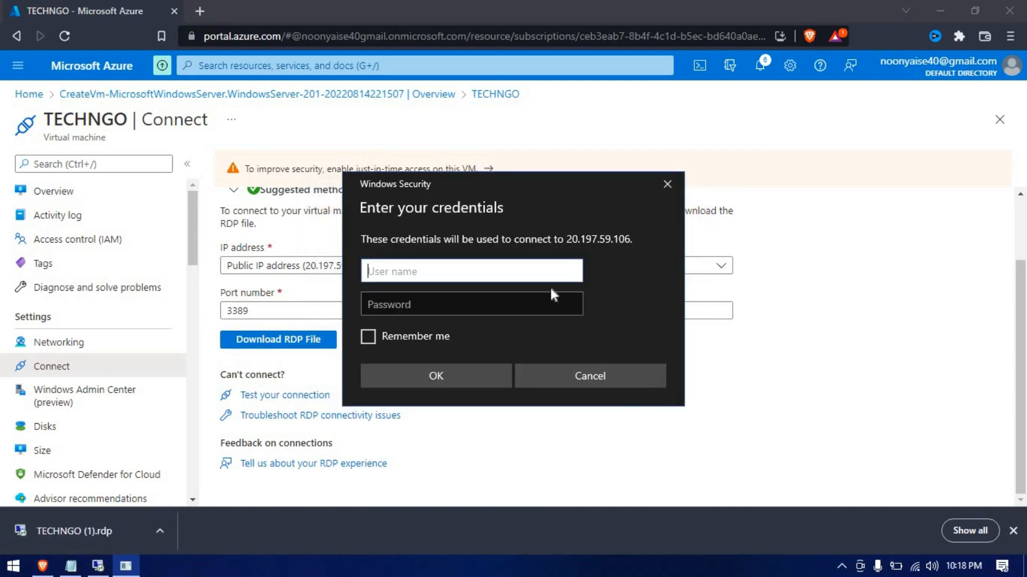
drag(503, 182, 791, 129)
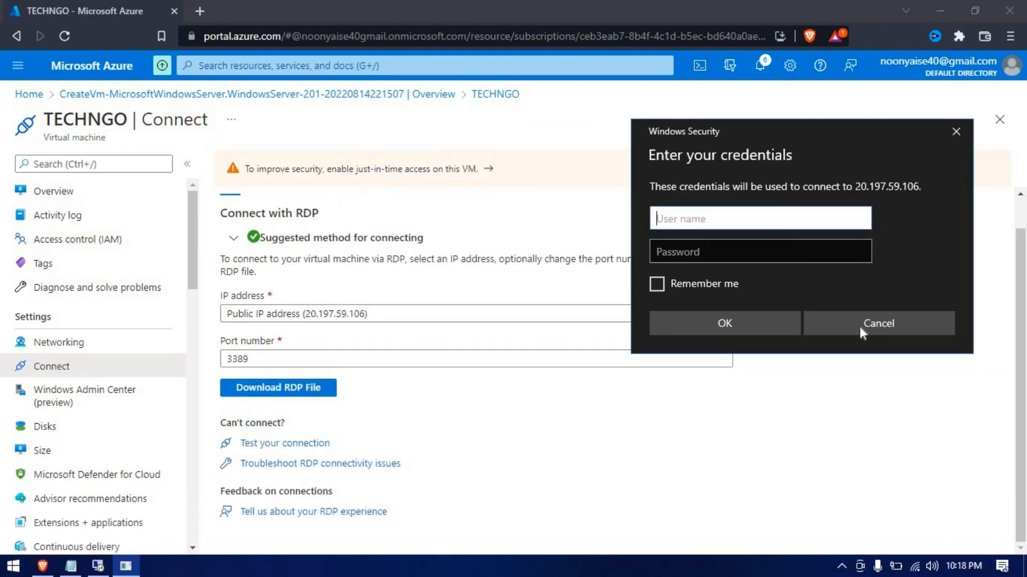
click(885, 388)
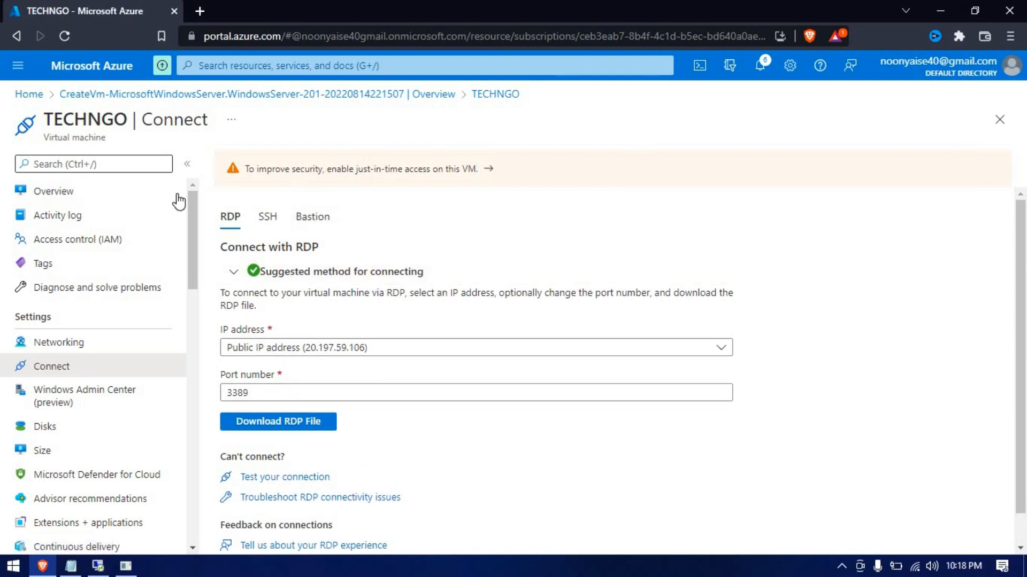
key(alt+Tab)
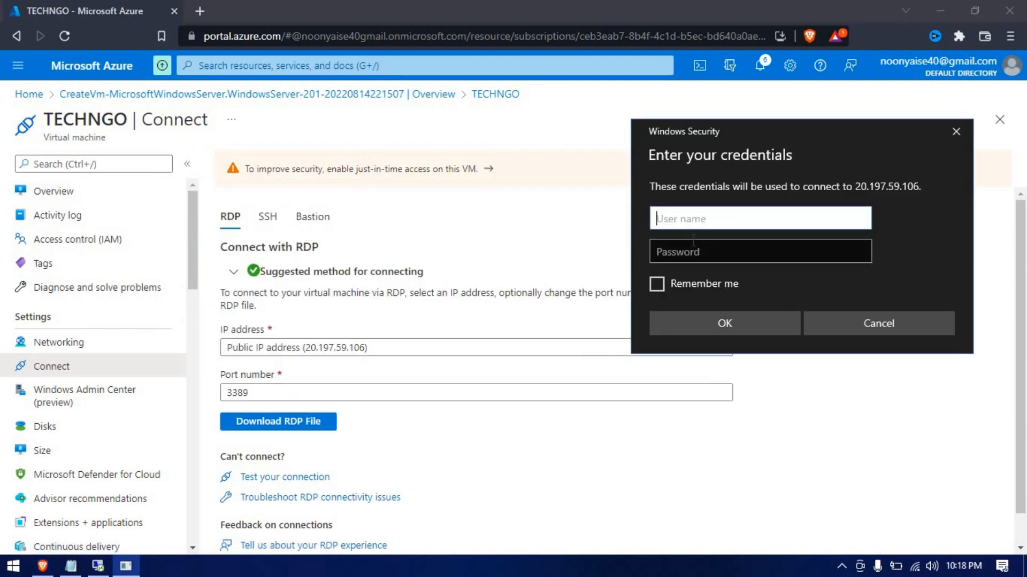
text(TECHNGO1)
key(Tab)
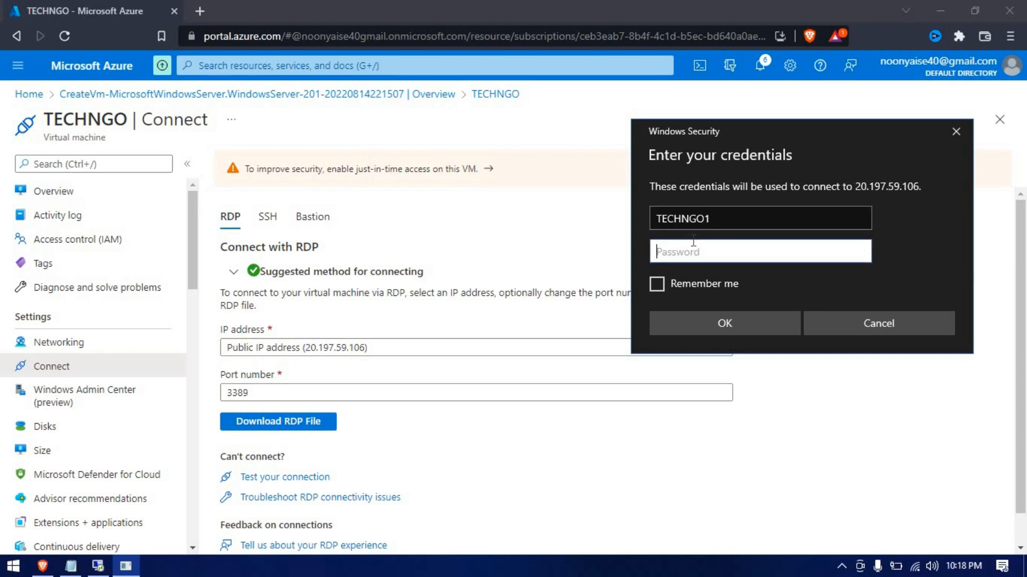
text(••••••••••••)
key(Return)
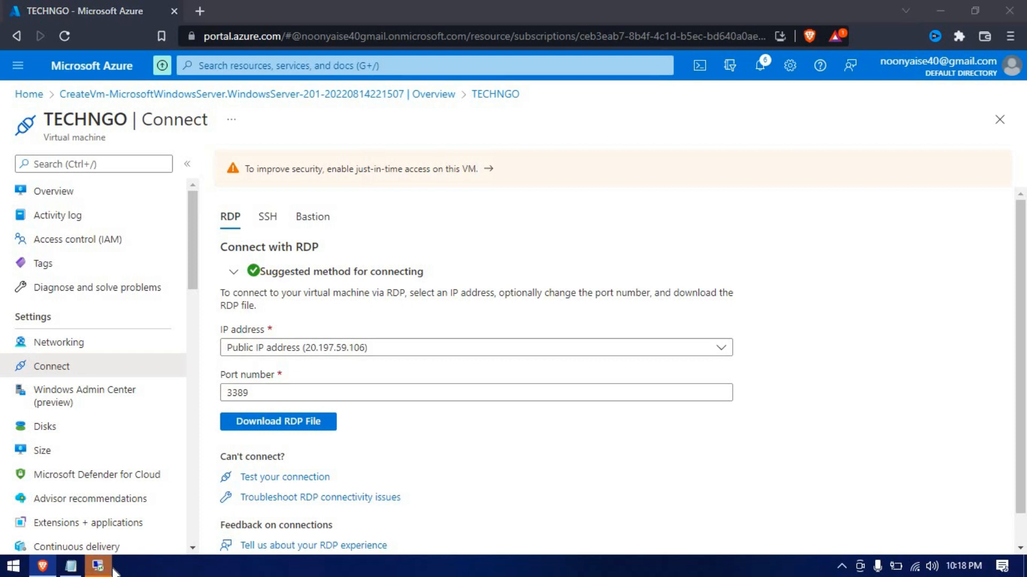
Accept the certificate warning and allow network discovery on the 20.197.59.106 session
click(557, 417)
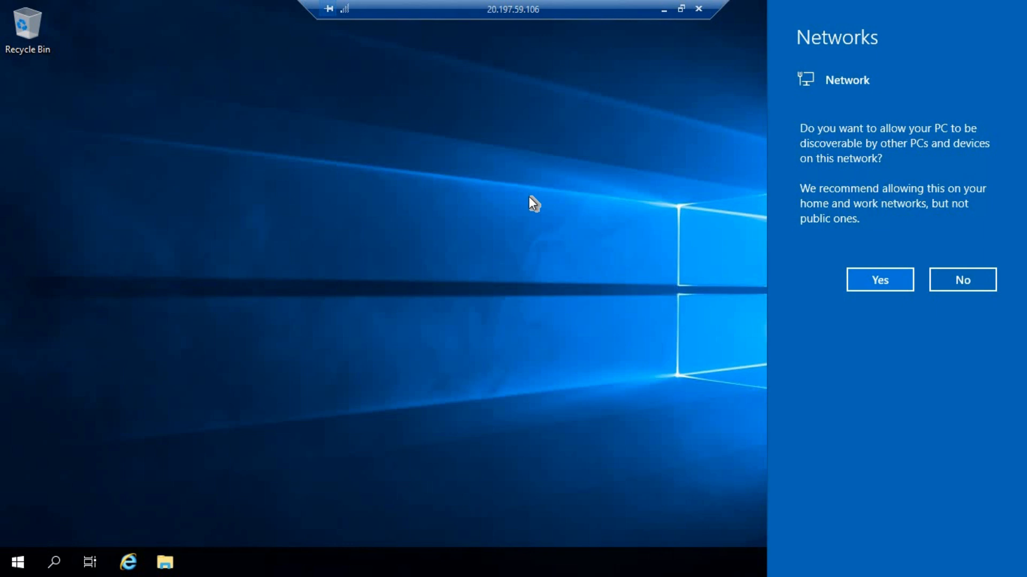
click(867, 277)
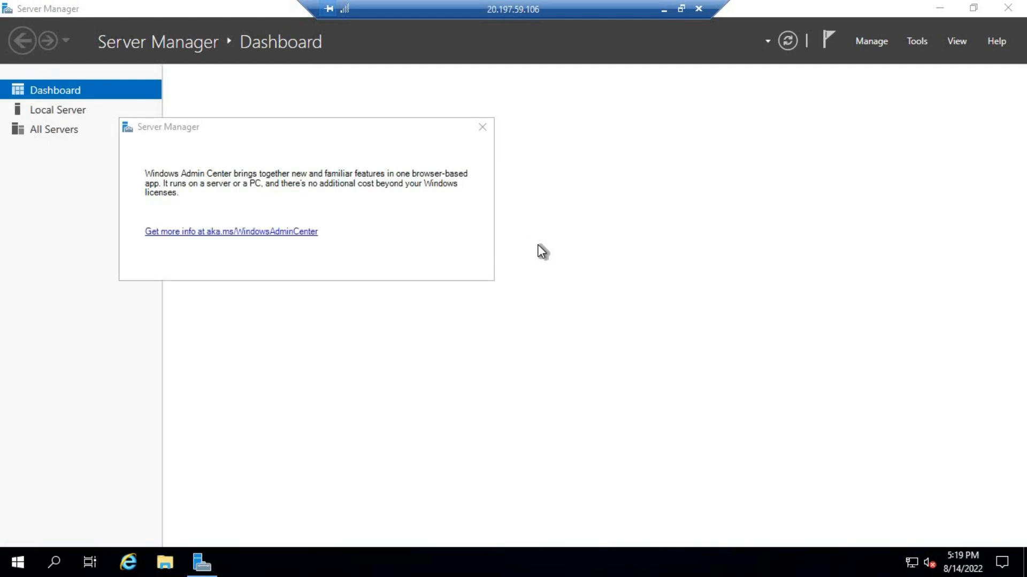
Dismiss the Admin Center notice and set IE Enhanced Security Configuration Off for Administrators and Users
click(481, 127)
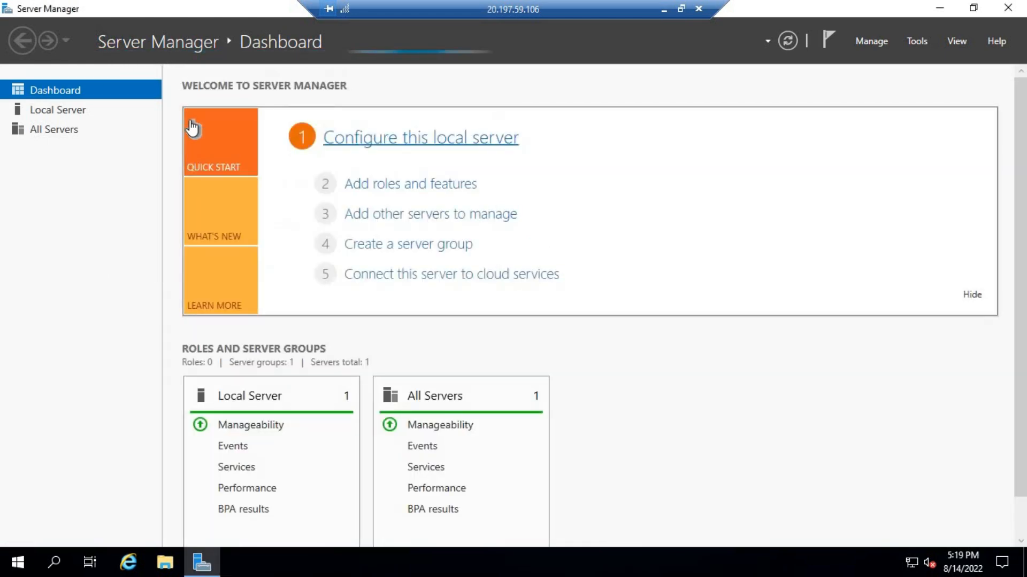
click(79, 109)
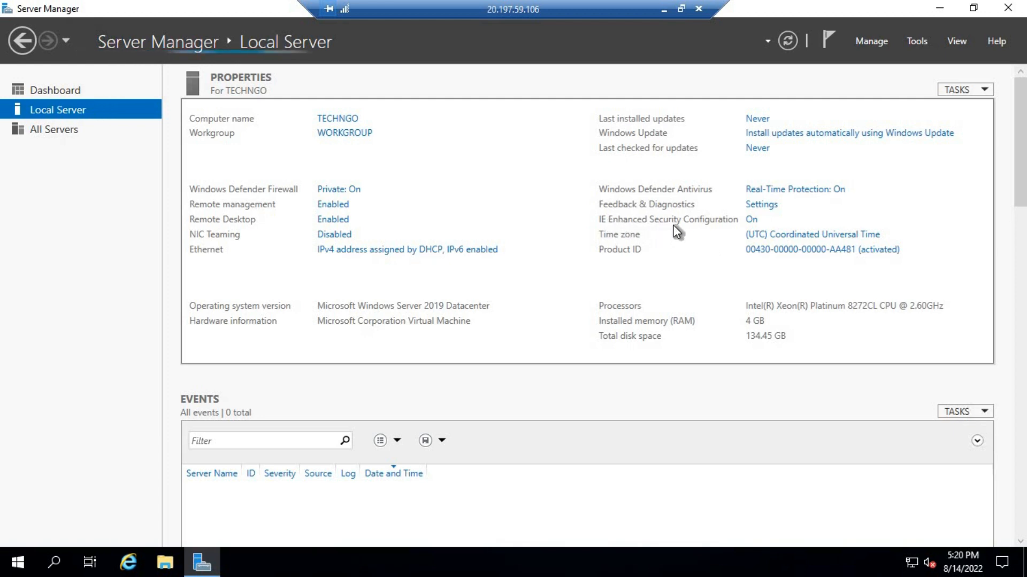
click(750, 220)
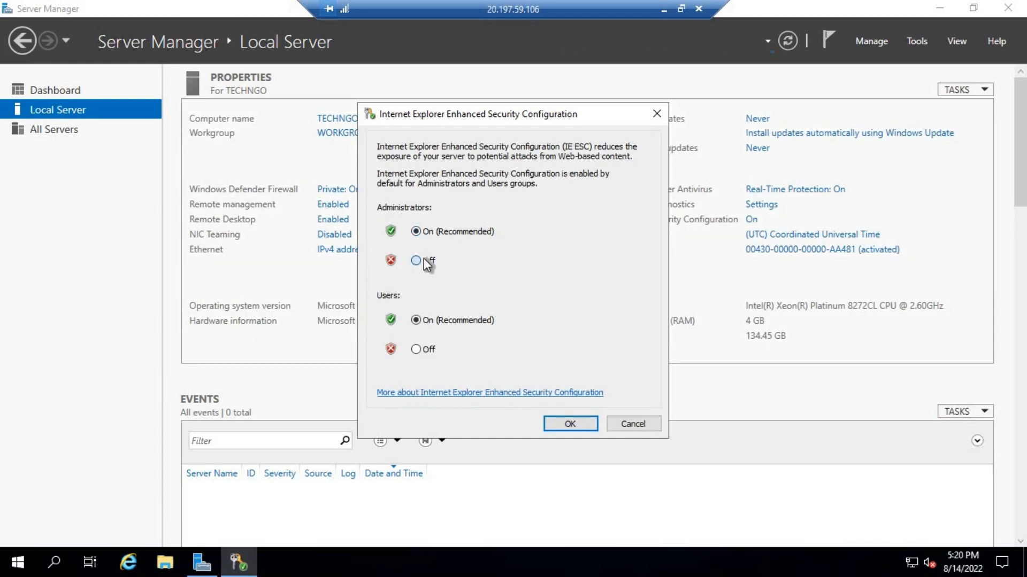
click(416, 349)
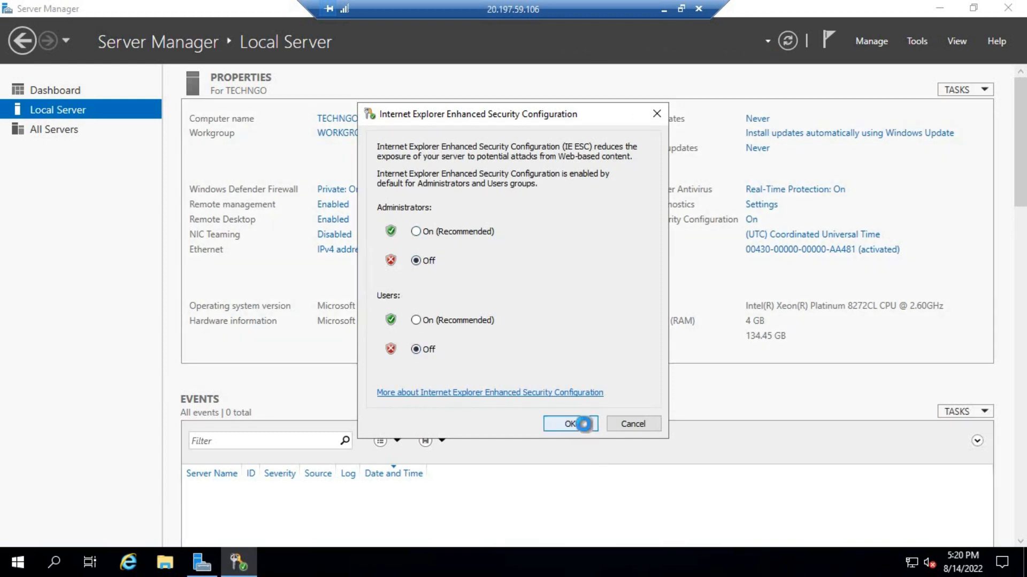
click(585, 423)
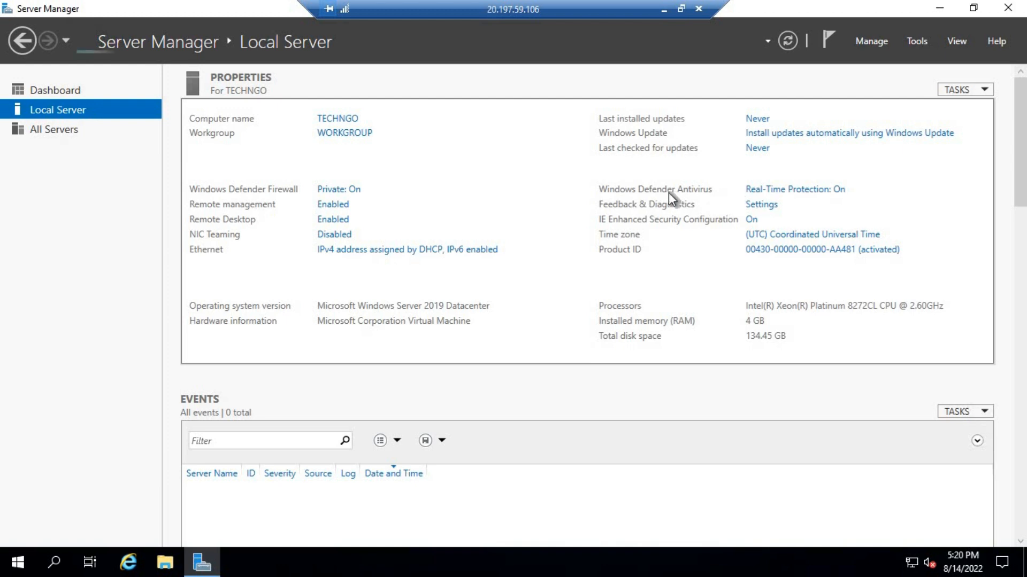
Switch Defender's Real-time protection toggle to Off, leaving cloud-delivered protection On
click(796, 190)
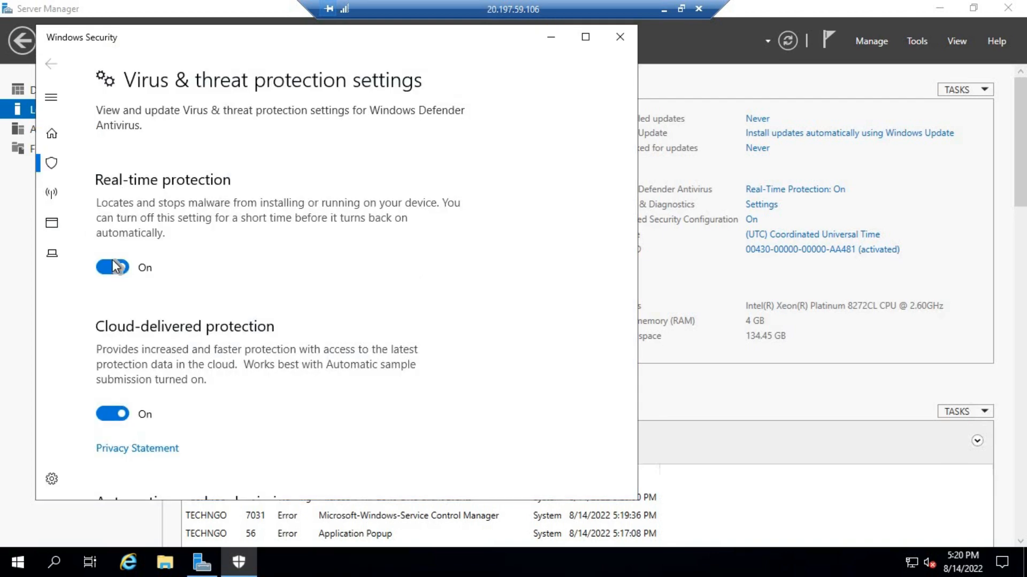
click(113, 267)
click(110, 267)
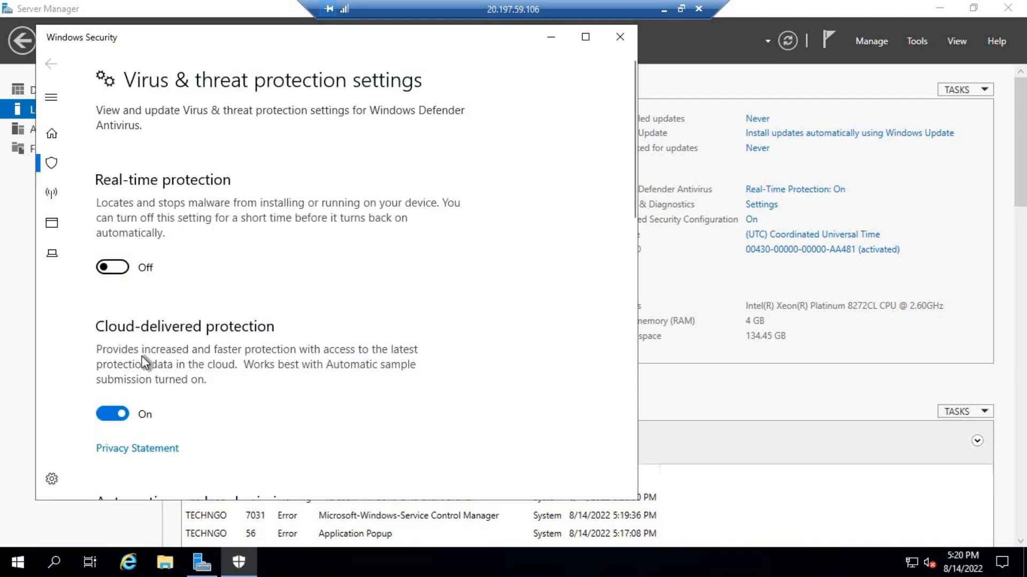
scroll(143, 363, down, 10)
scroll(145, 364, down, 3)
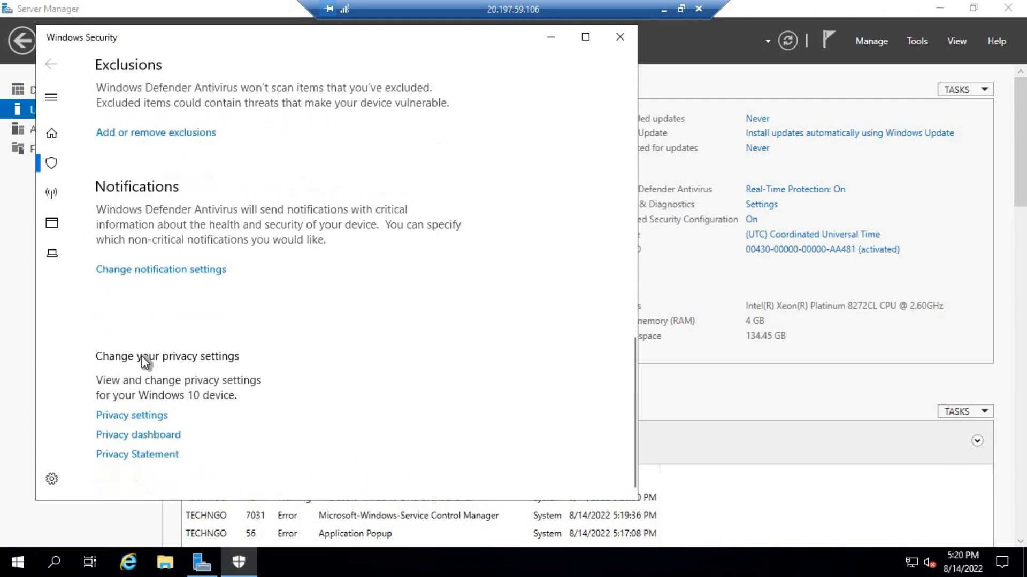
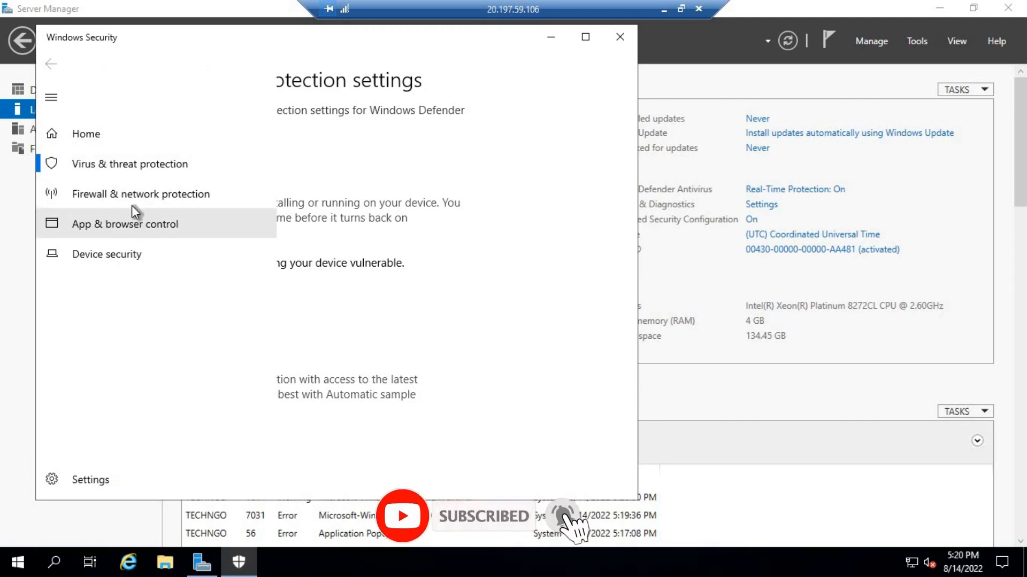
Set Check apps and files to Off under App & browser control, then close Windows Security
click(133, 228)
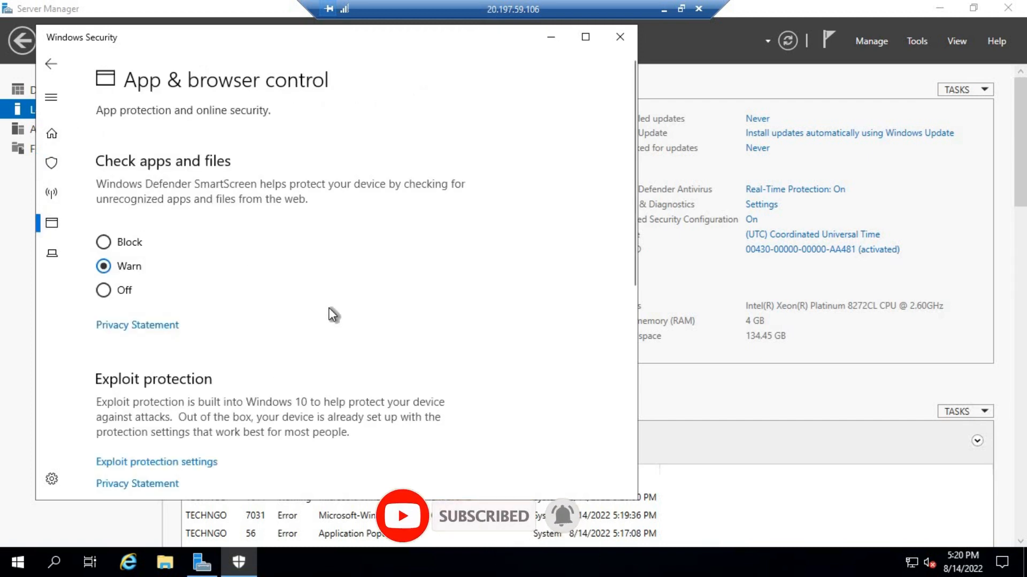
scroll(237, 162, down, 3)
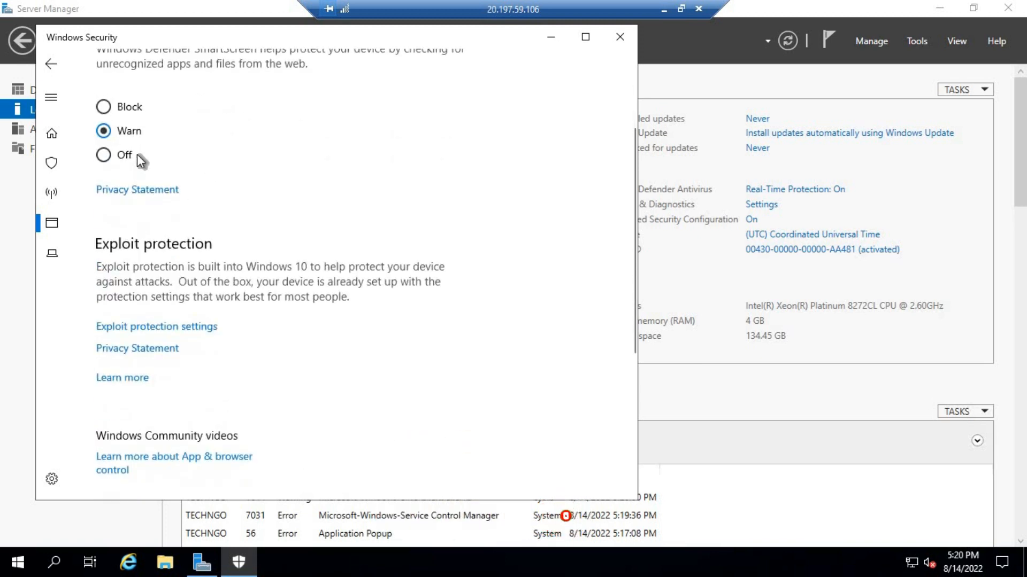
click(123, 155)
scroll(201, 245, down, 5)
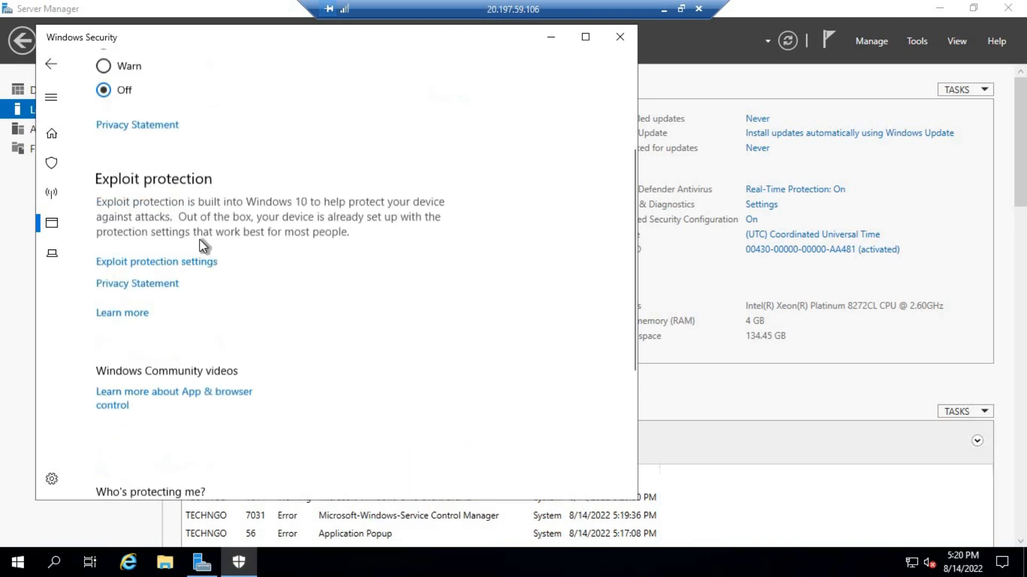
scroll(200, 239, up, 6)
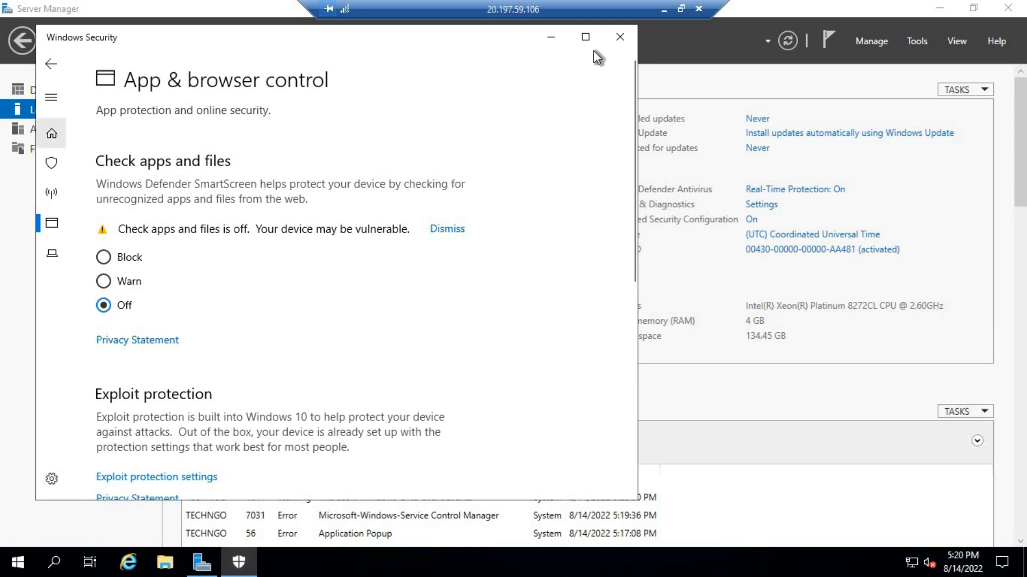
click(619, 37)
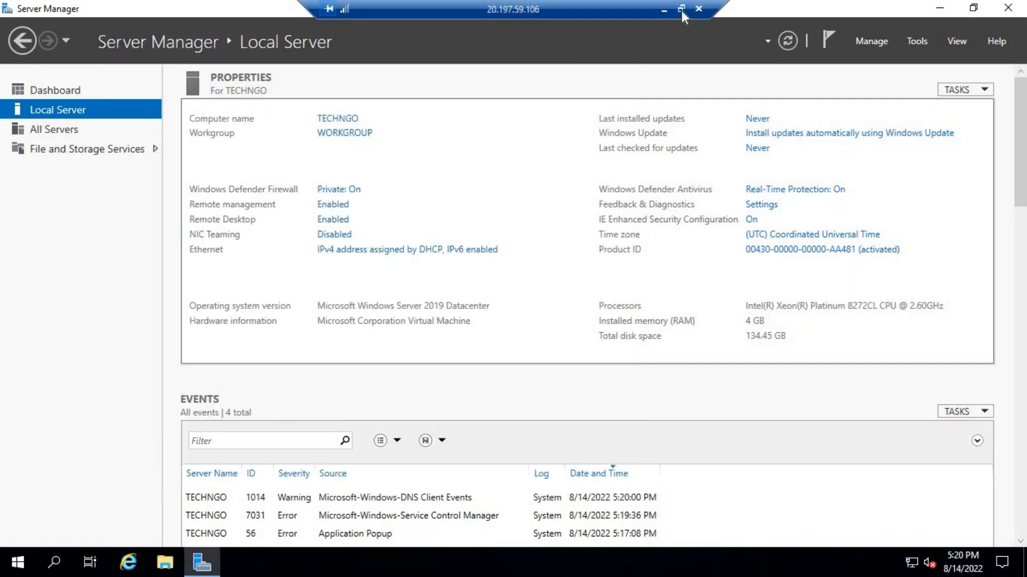
Shrink the remote session into a window and return to the Azure portal
click(681, 9)
click(751, 222)
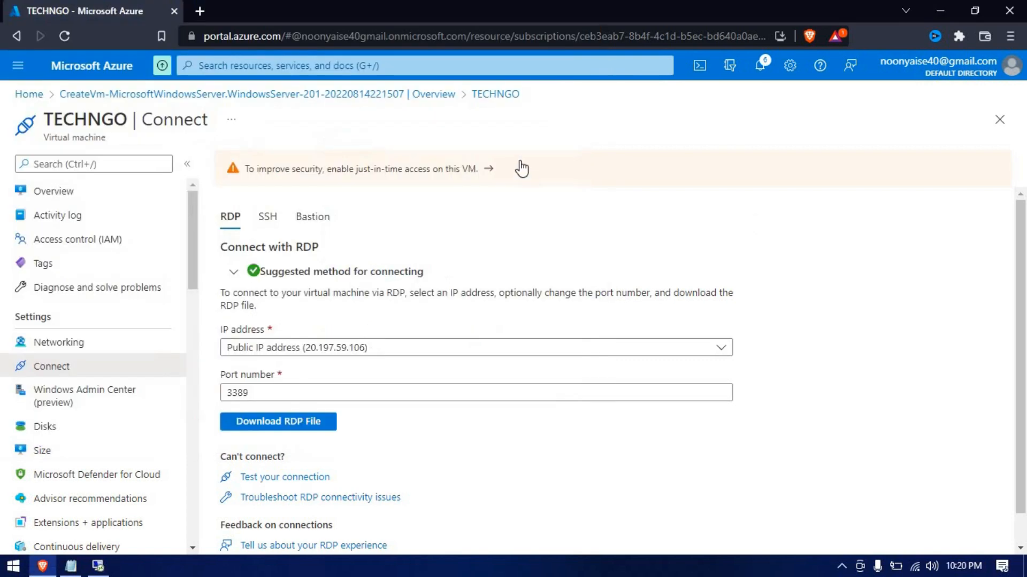
key(alt+Tab)
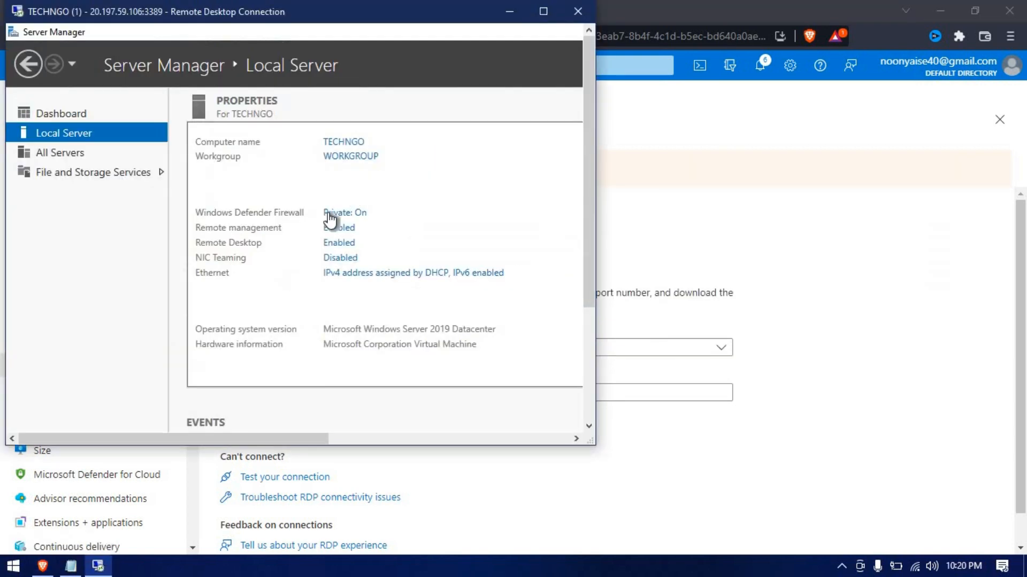
key(alt+Tab)
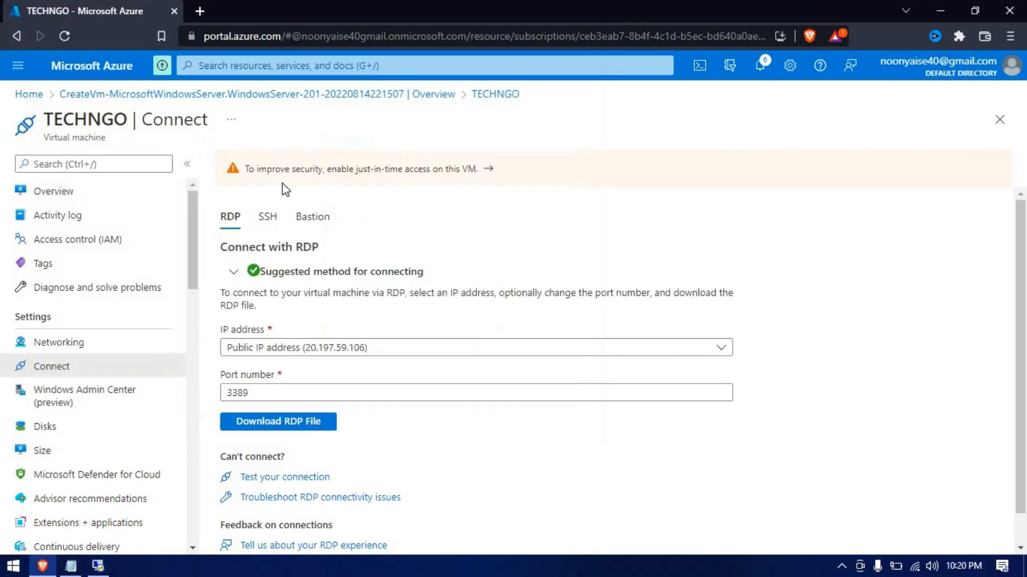
Open the TECHNGO virtual machine's overview from the Virtual machines list
click(17, 37)
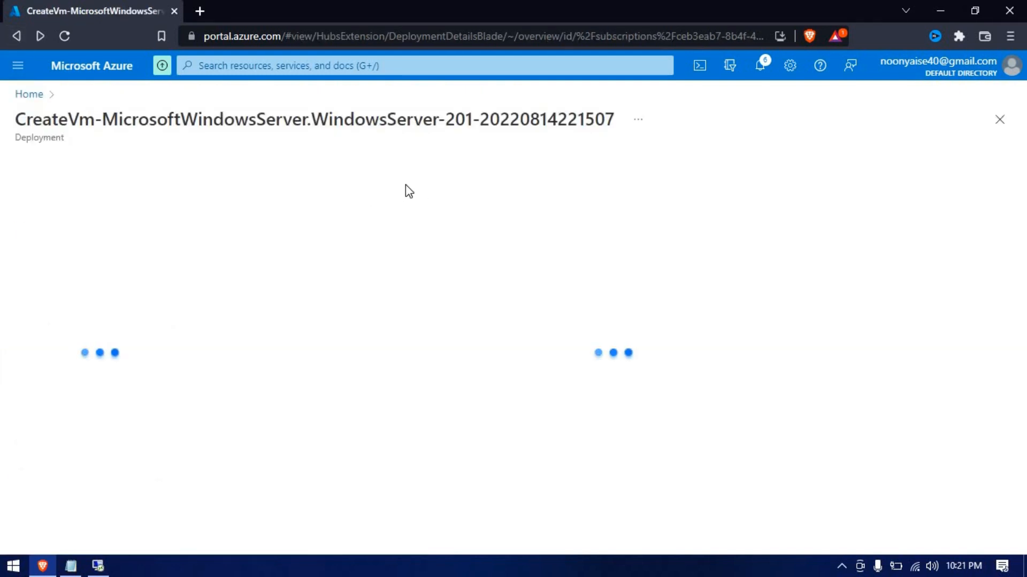
click(17, 65)
scroll(60, 238, down, 1)
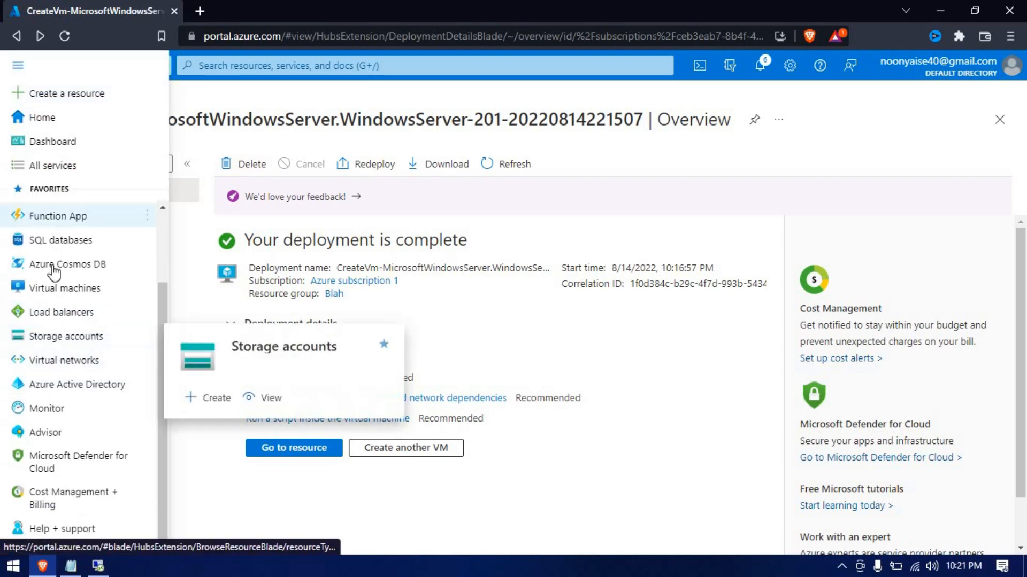
click(59, 288)
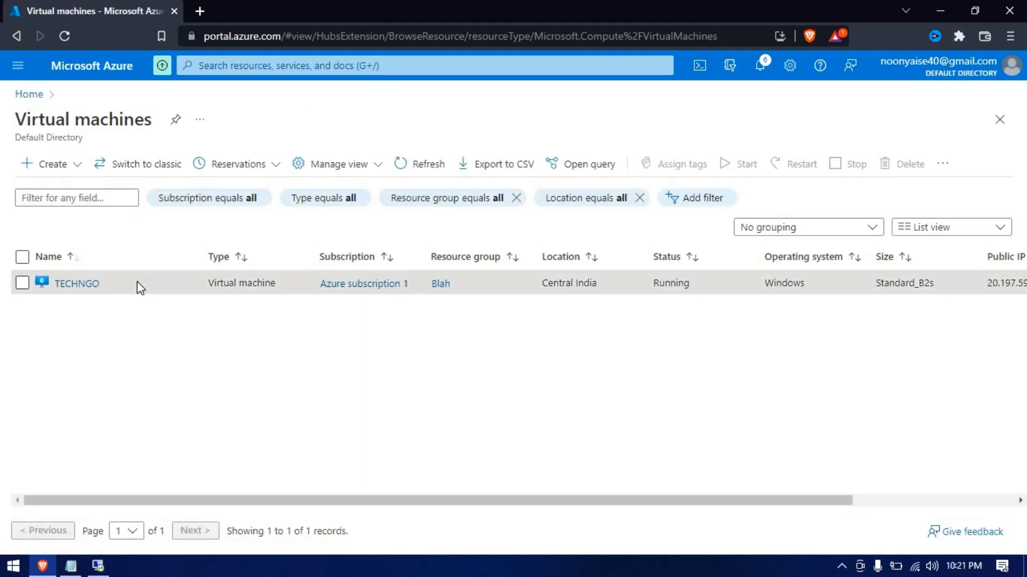
click(77, 284)
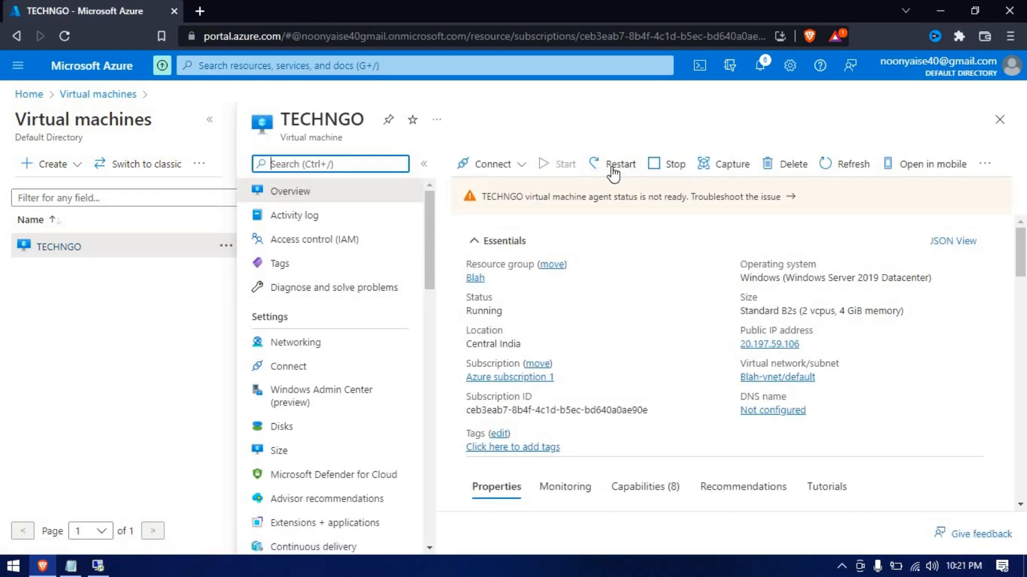
Restart the TECHNGO VM, confirm with Yes, and wait for the 'Successfully restarted' notice
click(609, 168)
click(505, 246)
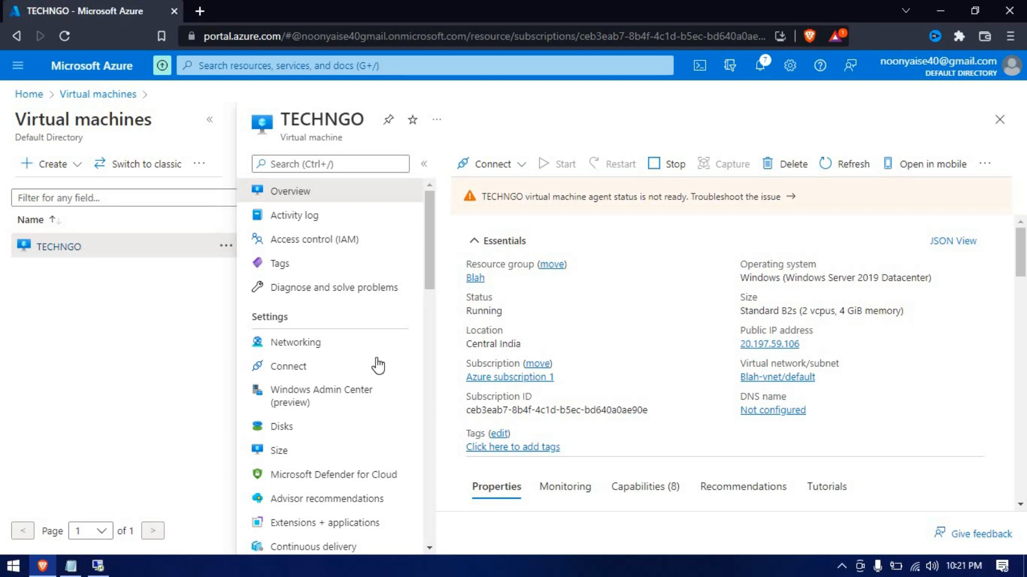
click(98, 569)
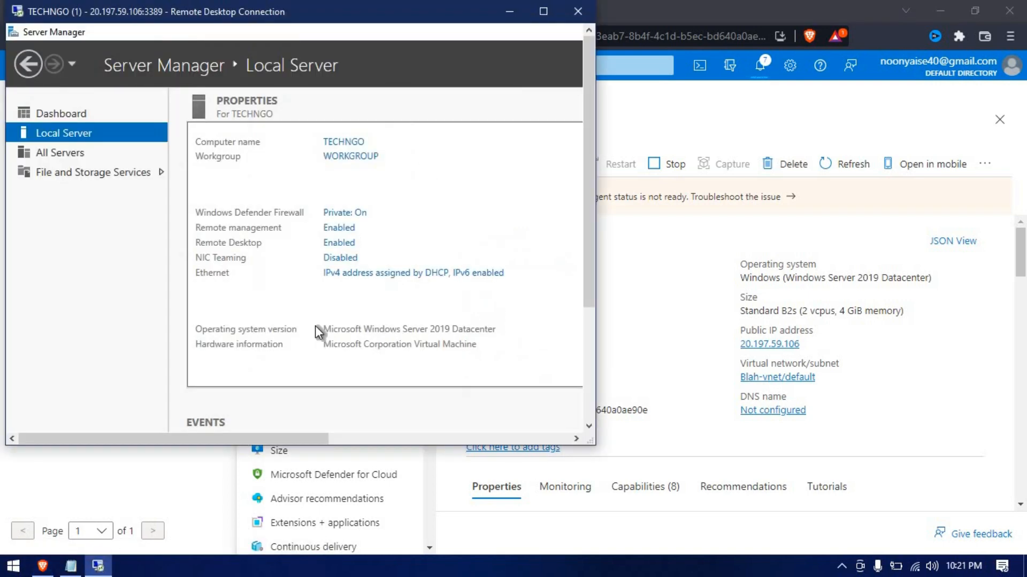
click(673, 286)
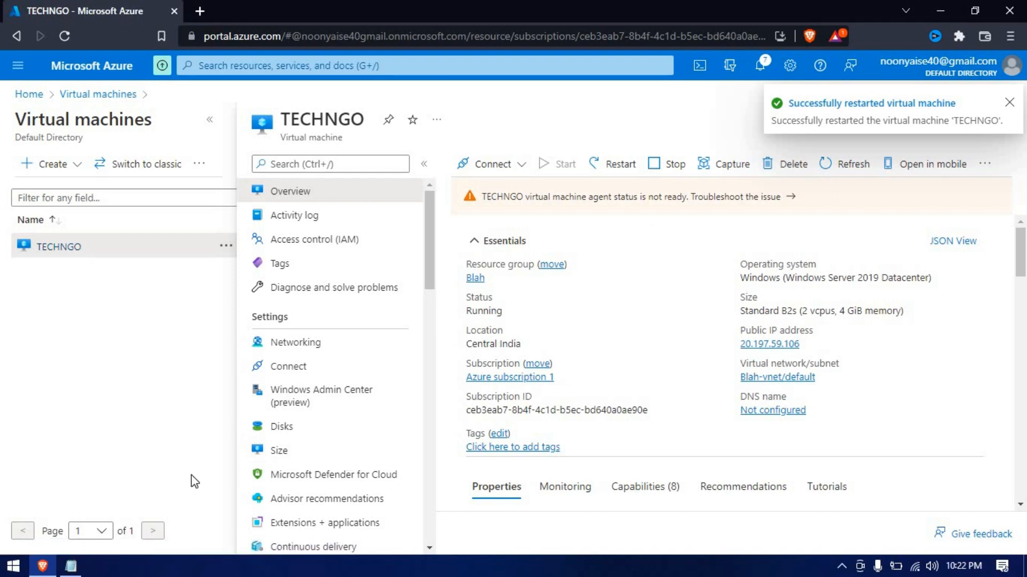
Bring the Remote Desktop Connection back up from the taskbar
key(ctrl+j)
key(ctrl+Tab)
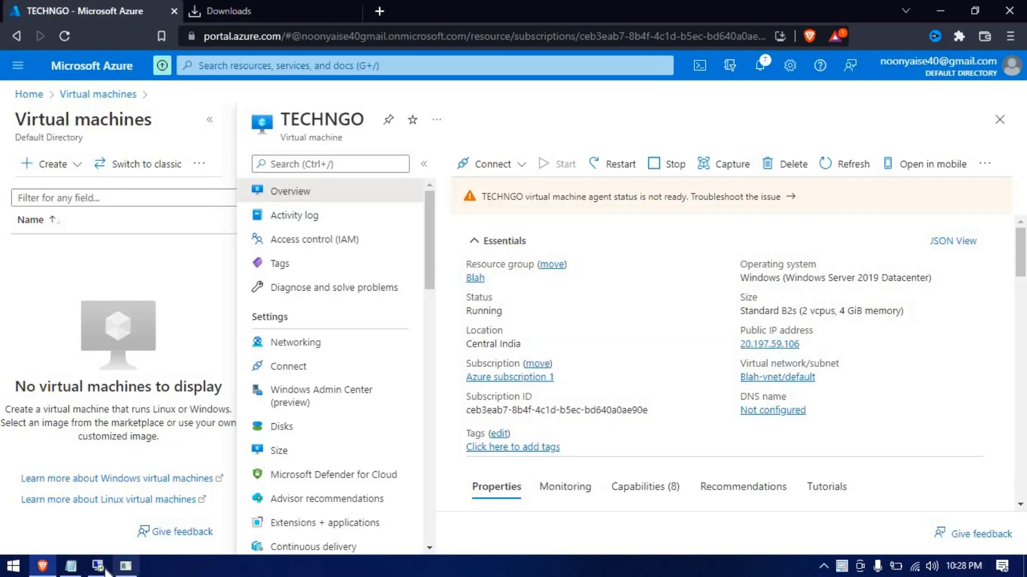
click(98, 568)
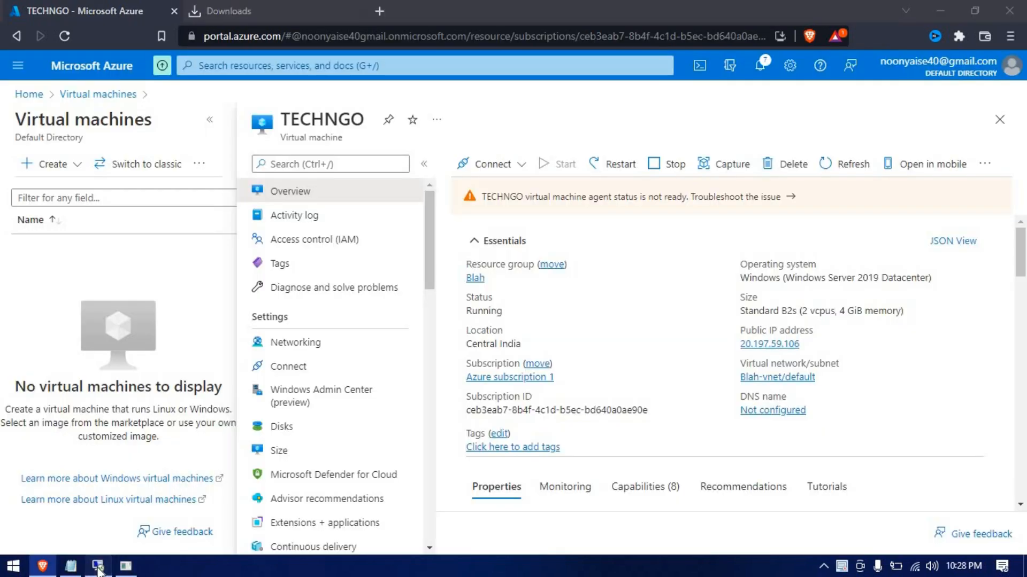
click(102, 565)
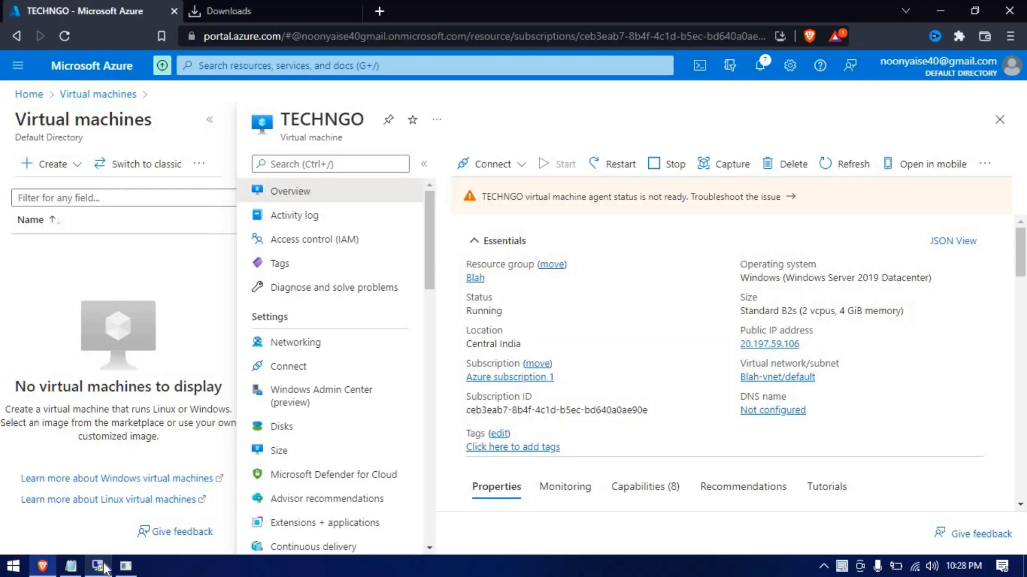
click(101, 568)
click(99, 568)
click(98, 569)
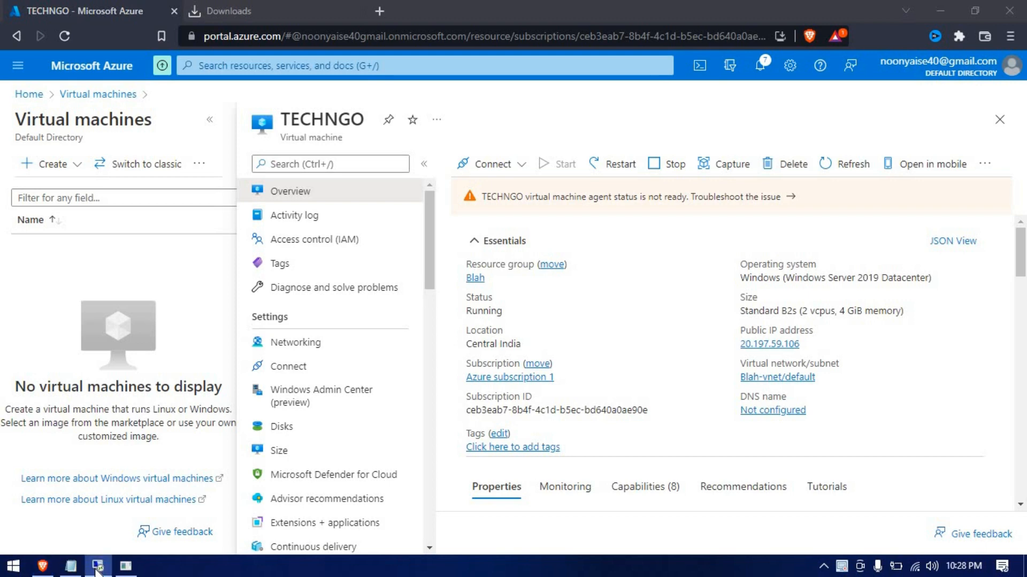
click(97, 568)
click(98, 569)
Enter the account password for 20.197.59.106 and accept the untrusted certificate
key(alt+Tab)
key(alt+Tab)
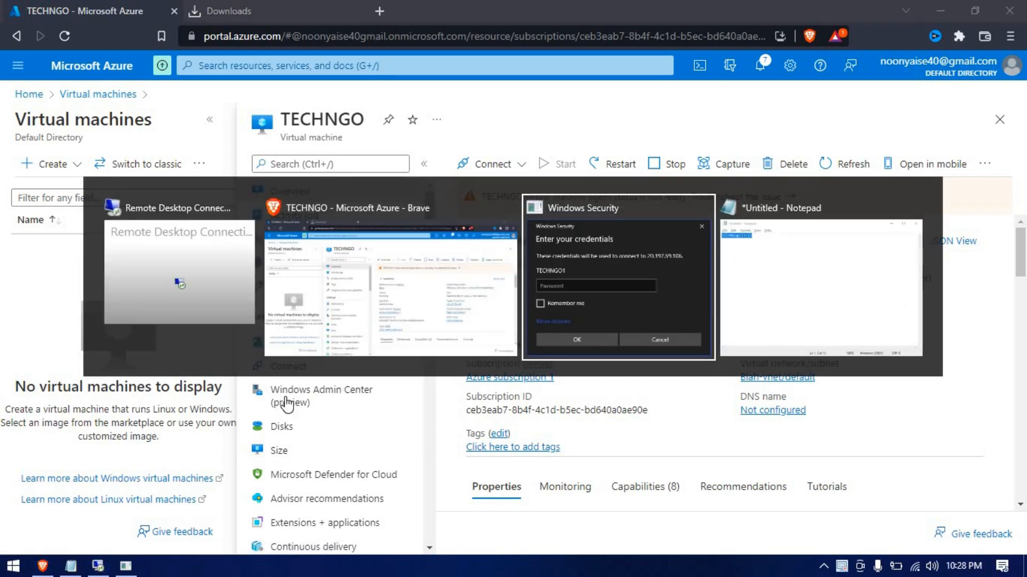
text(••••••)
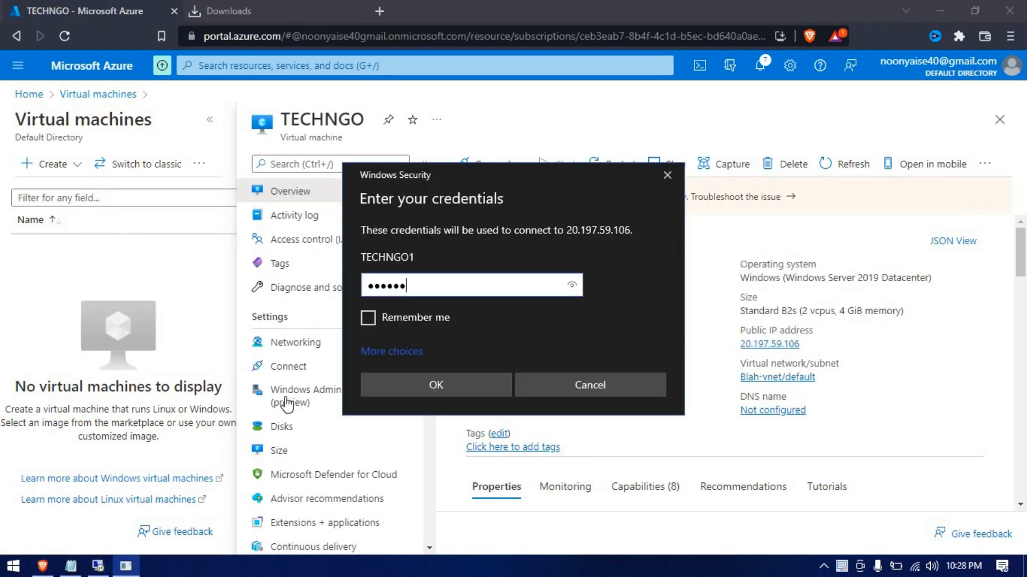
text(•••••••)
key(Return)
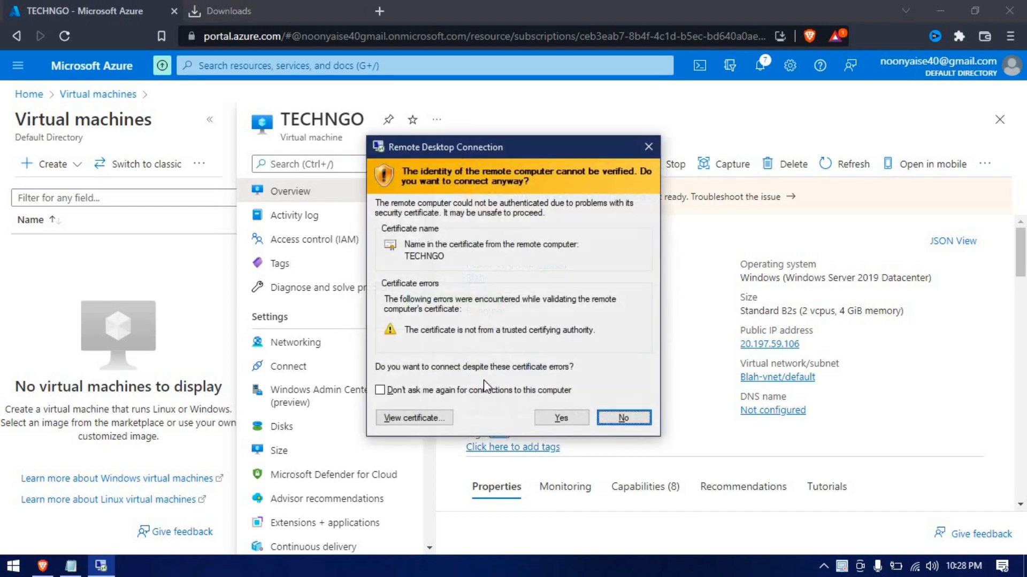
click(567, 417)
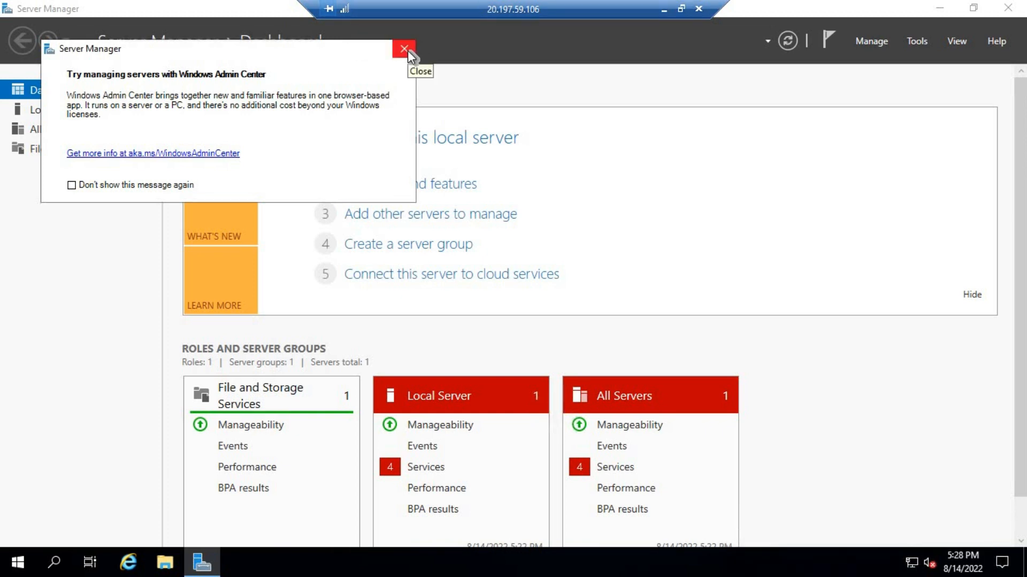
Dismiss the Admin Center popup, view Local Server, close Server Manager and refresh the desktop
click(405, 49)
click(76, 109)
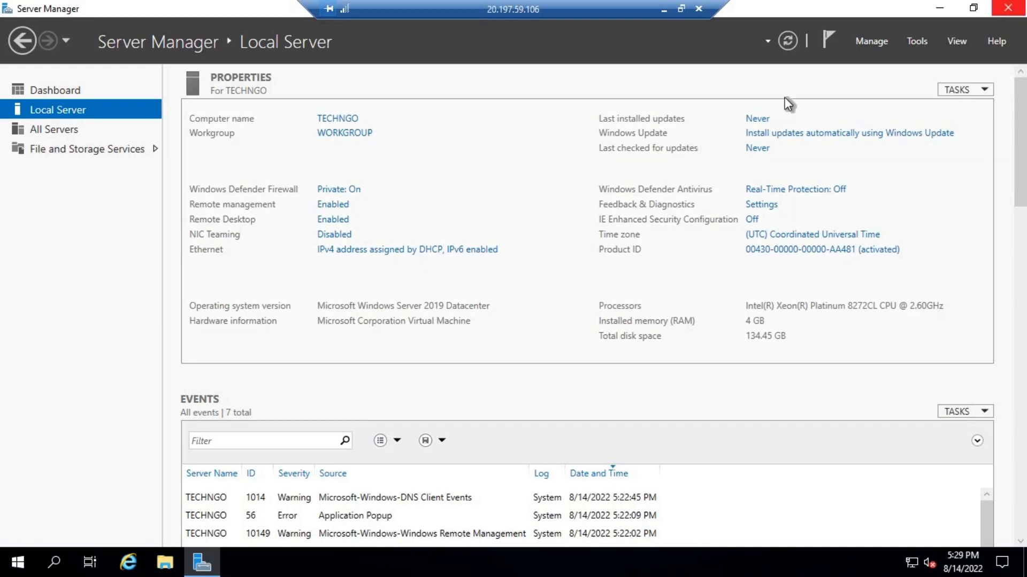
click(1007, 8)
right_click(461, 182)
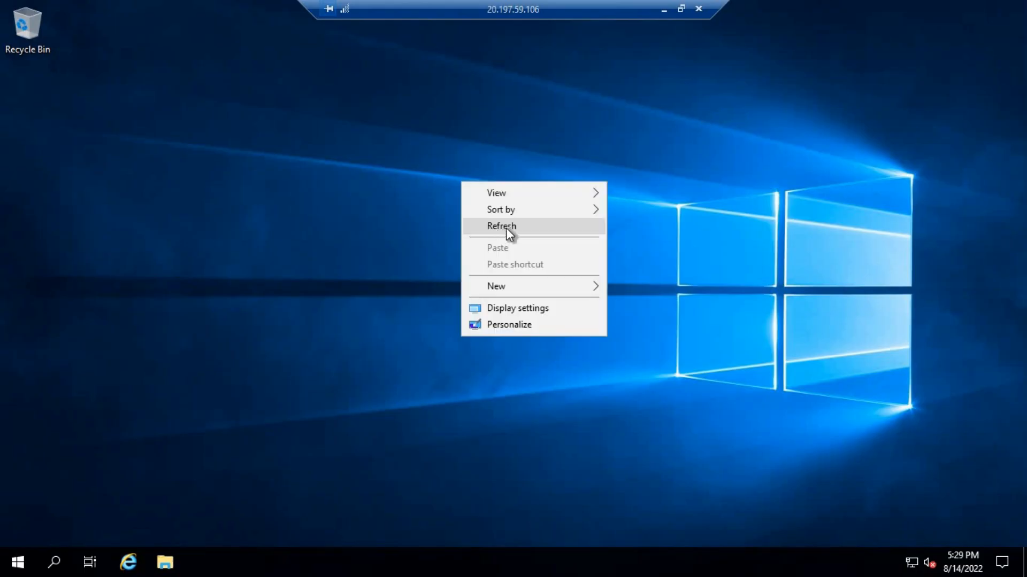
click(506, 228)
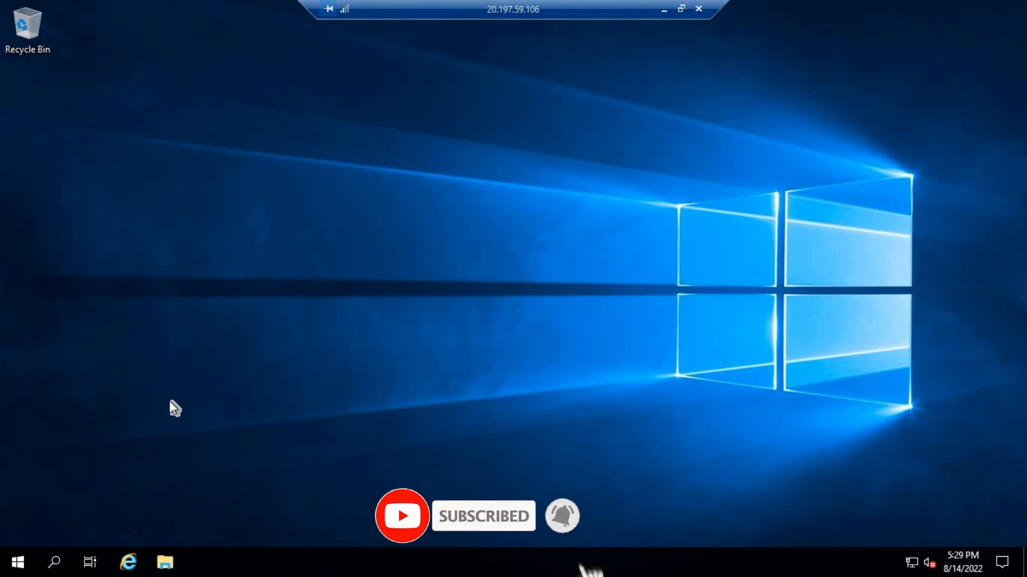
Launch Computer Management from the Start quick links and open Local Users and Groups > Users
right_click(23, 564)
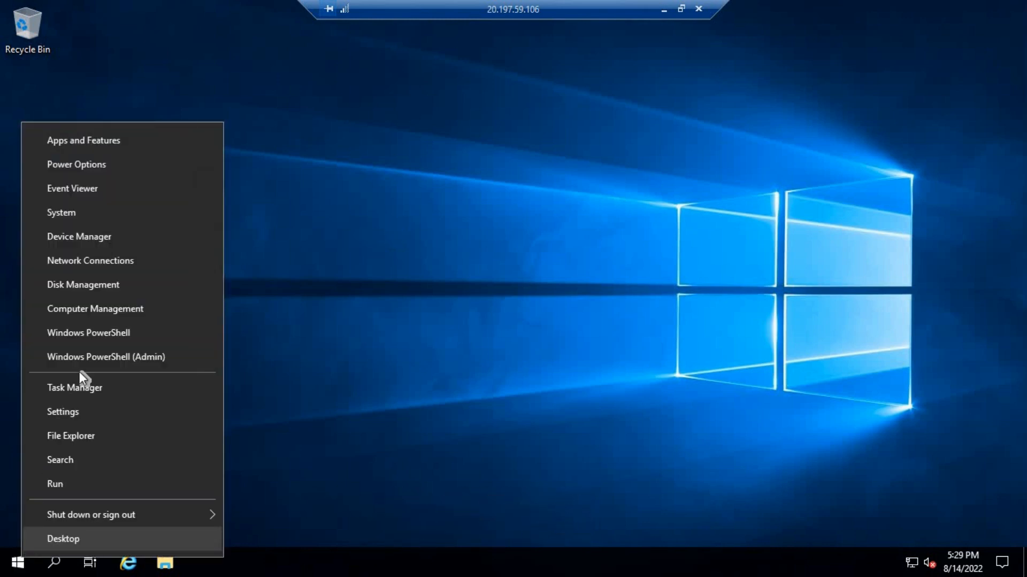
click(116, 310)
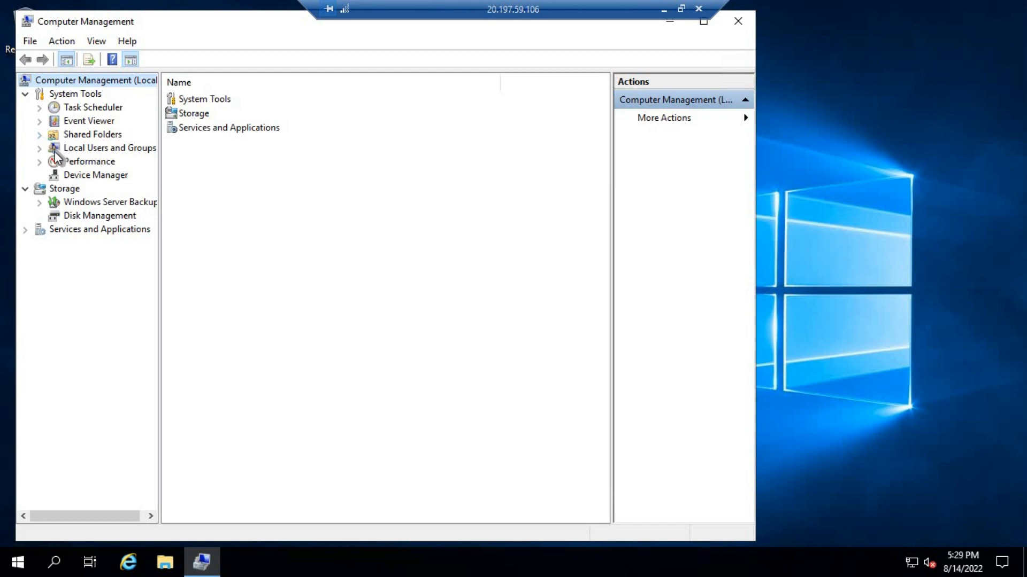
click(96, 149)
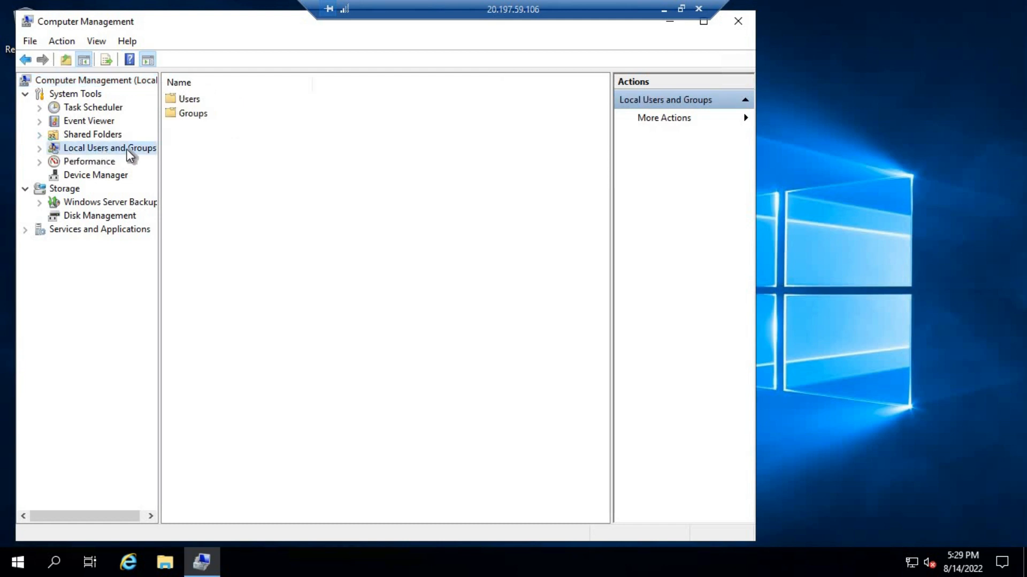
double_click(188, 102)
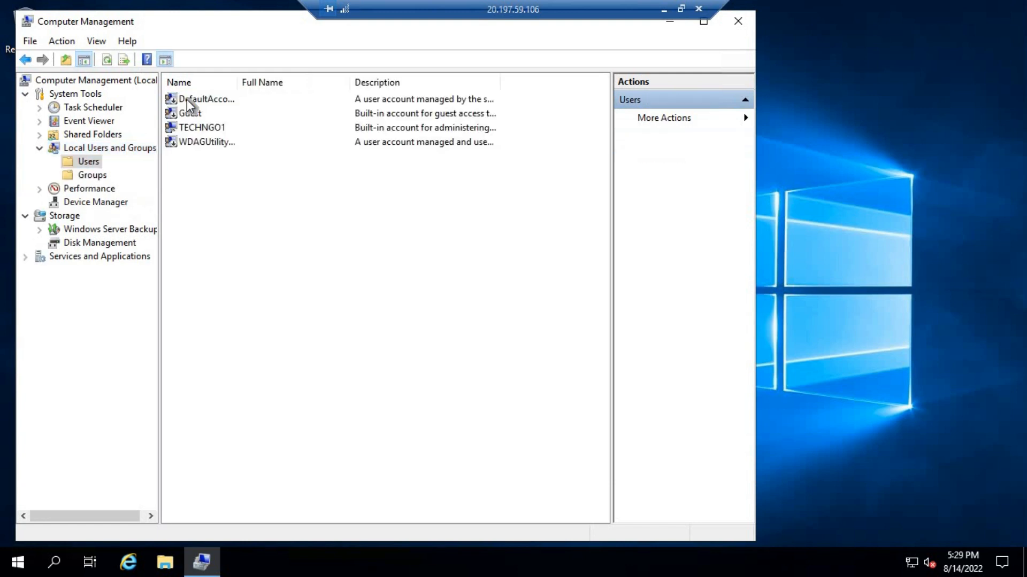
Create local user TECHNGO2 with a password, no forced change at logon, and Password never expires
right_click(261, 216)
click(279, 227)
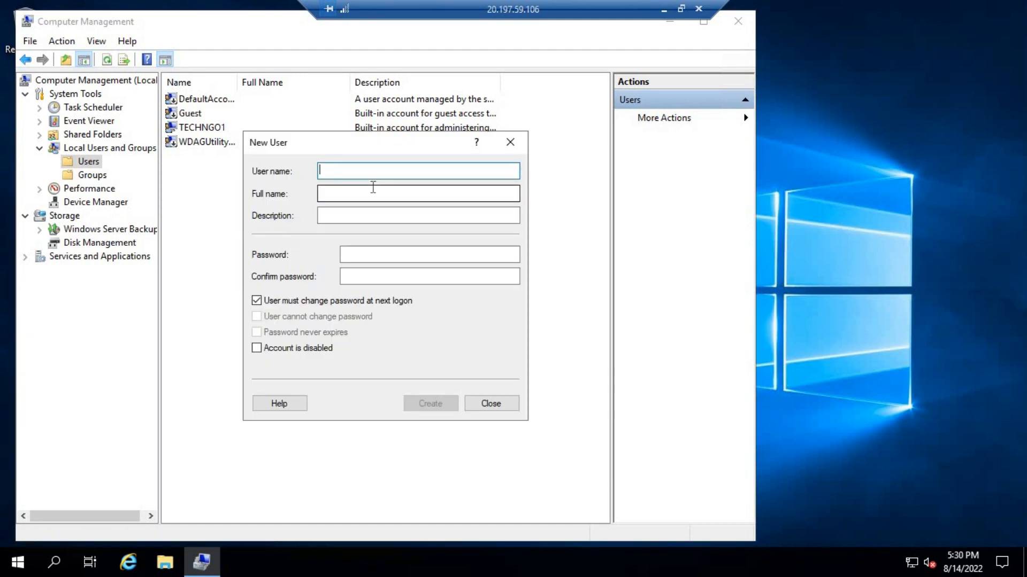
text(TECHN)
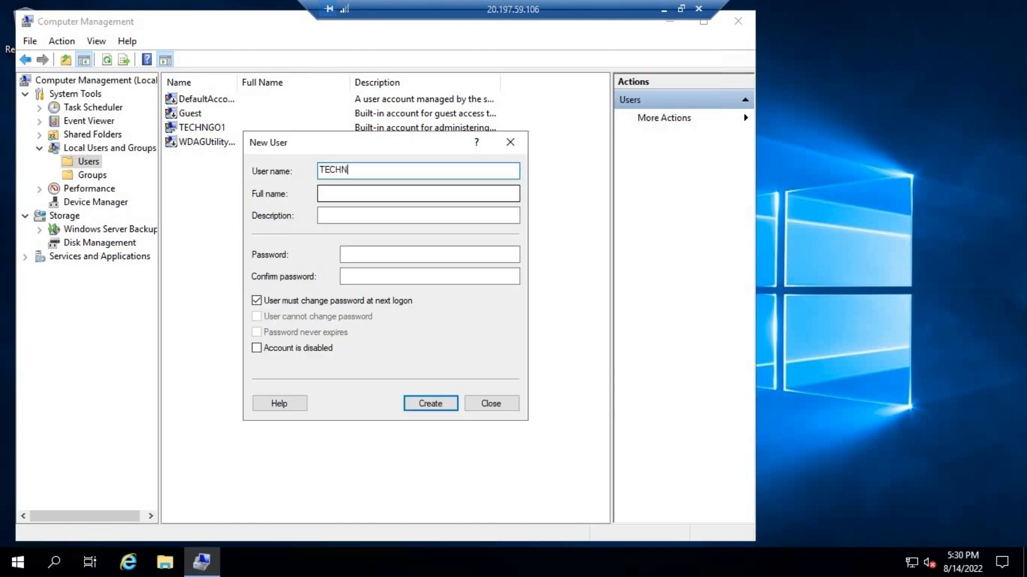
text(GO2)
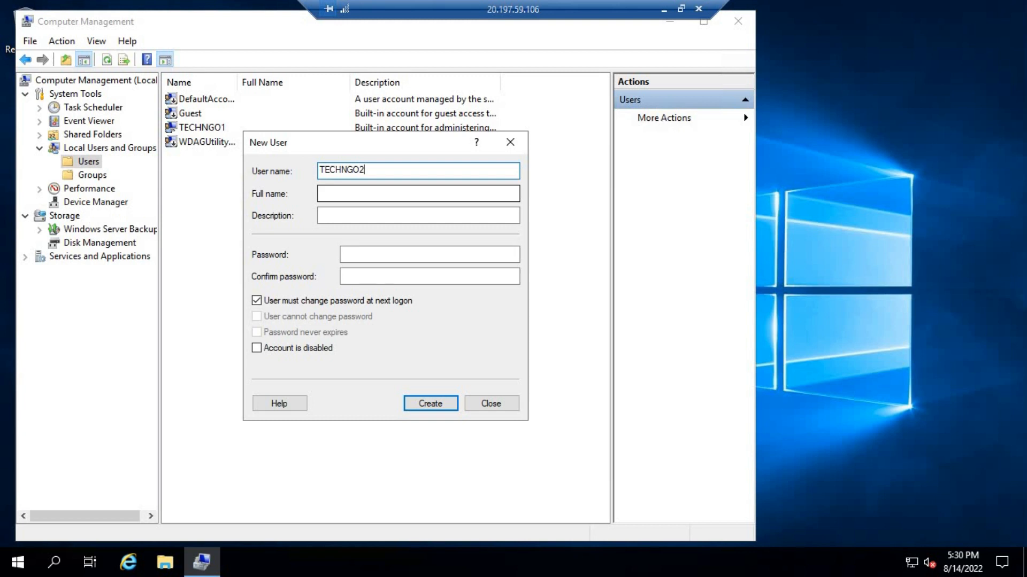
click(367, 255)
text(••••)
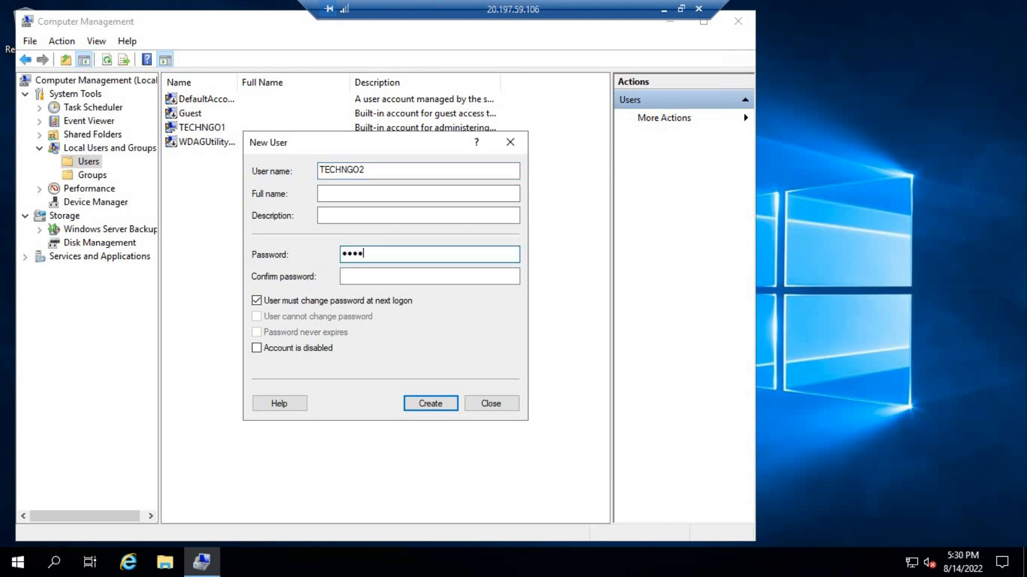
text(••••••••••)
key(Tab)
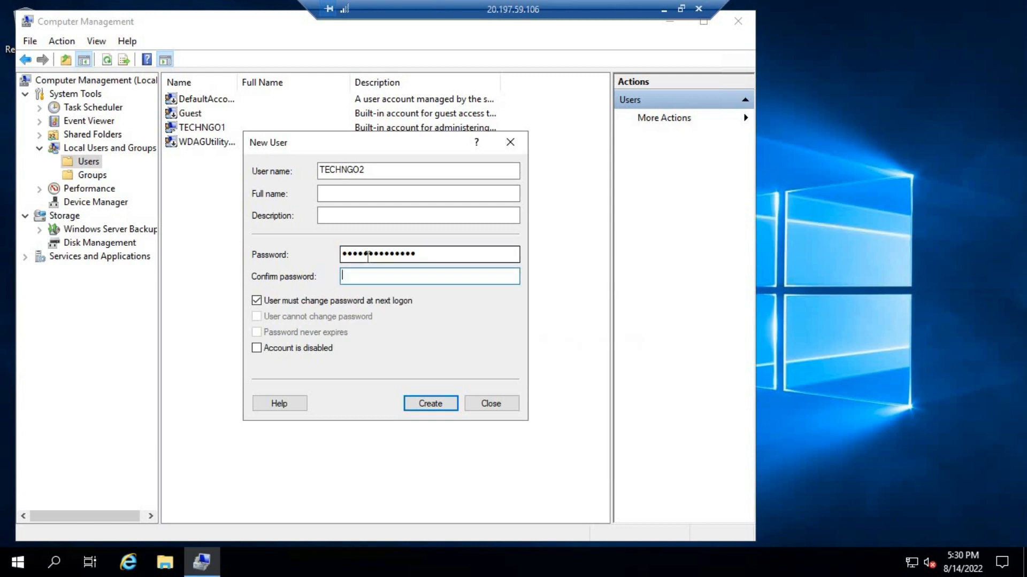
text(••••••••••••••)
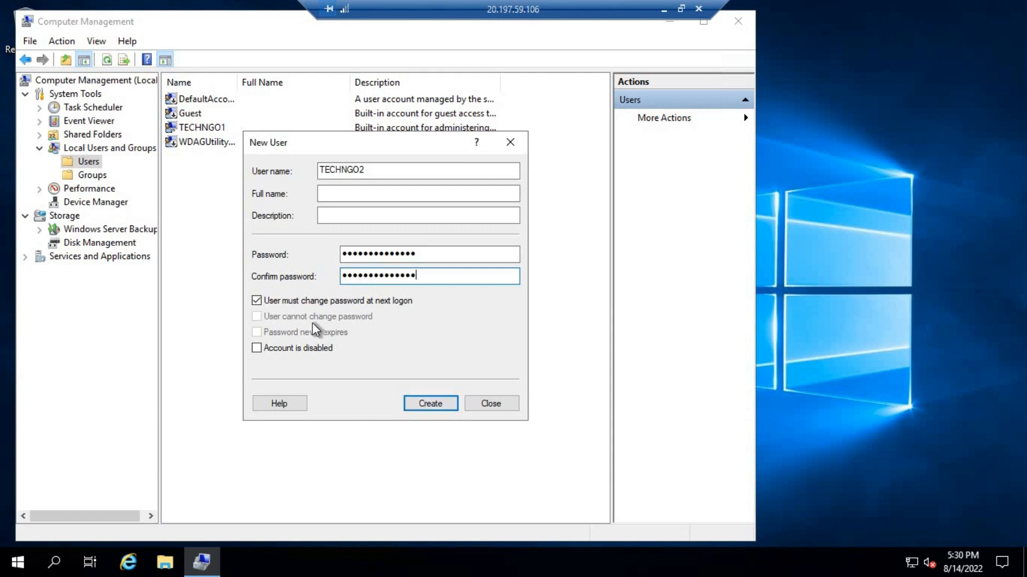
click(309, 301)
click(305, 333)
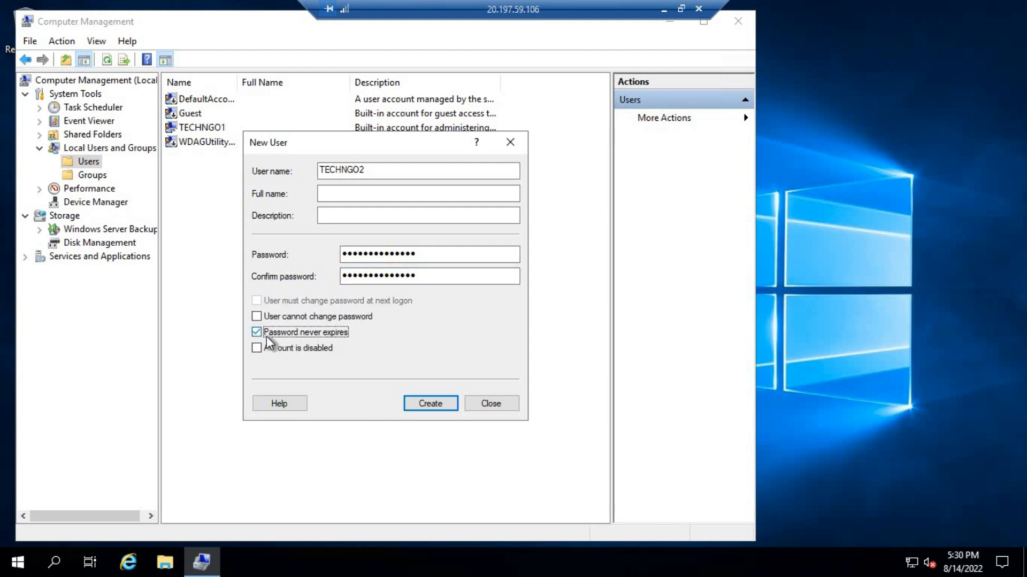
click(438, 400)
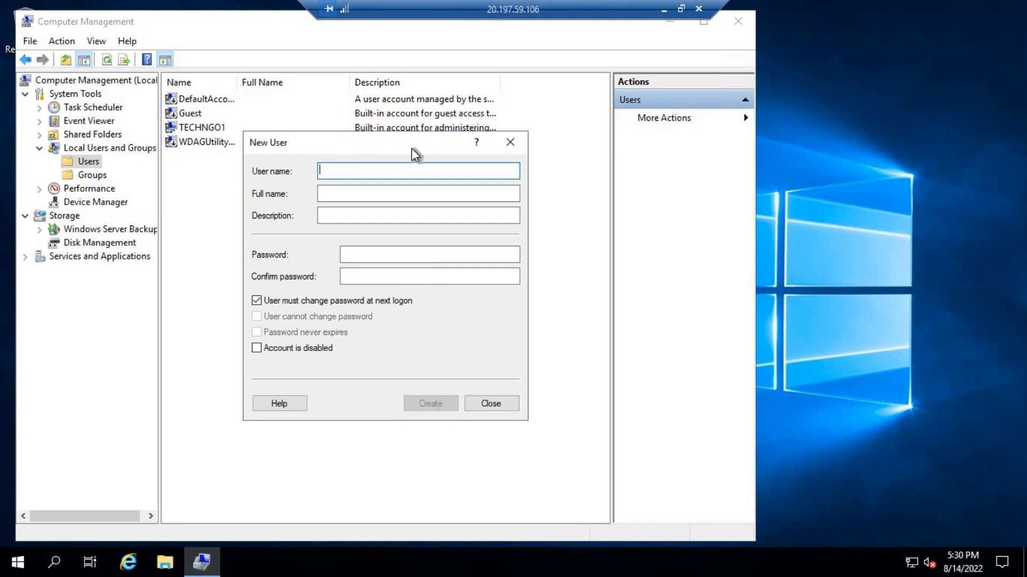
click(492, 399)
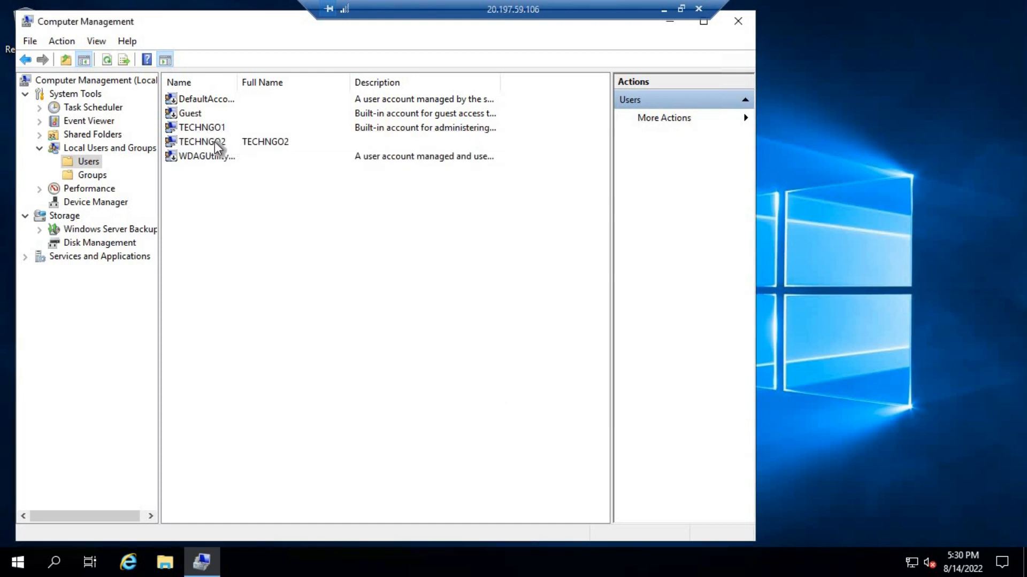
Add TECHNGO2 to the Administrators group using Check Names, then apply and close
click(92, 176)
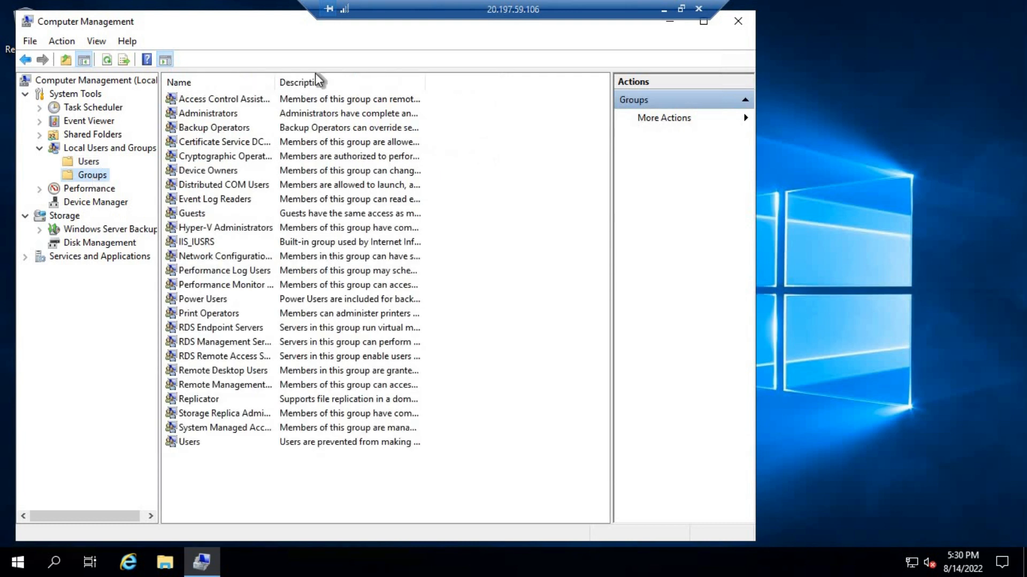
click(193, 117)
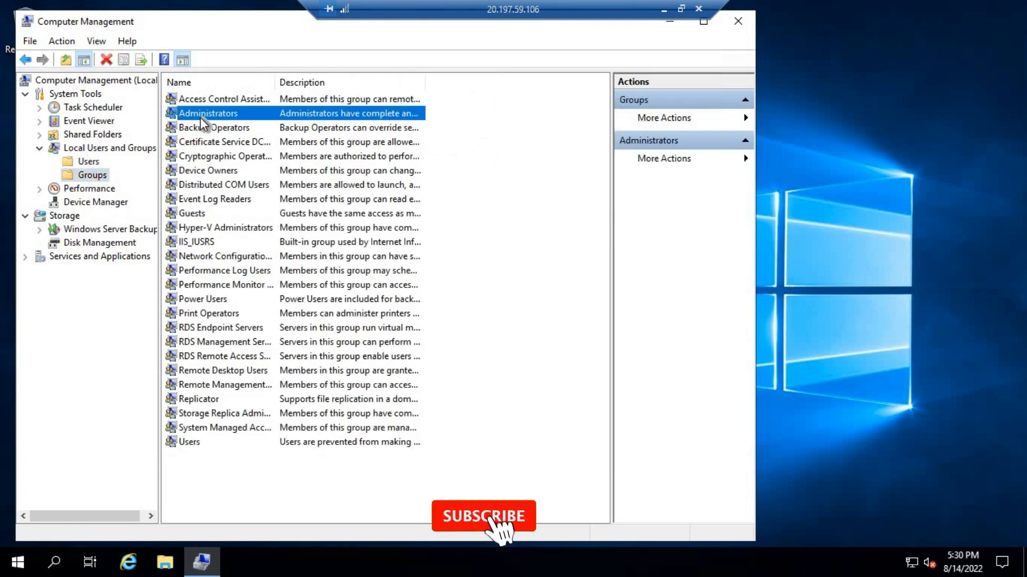
double_click(201, 117)
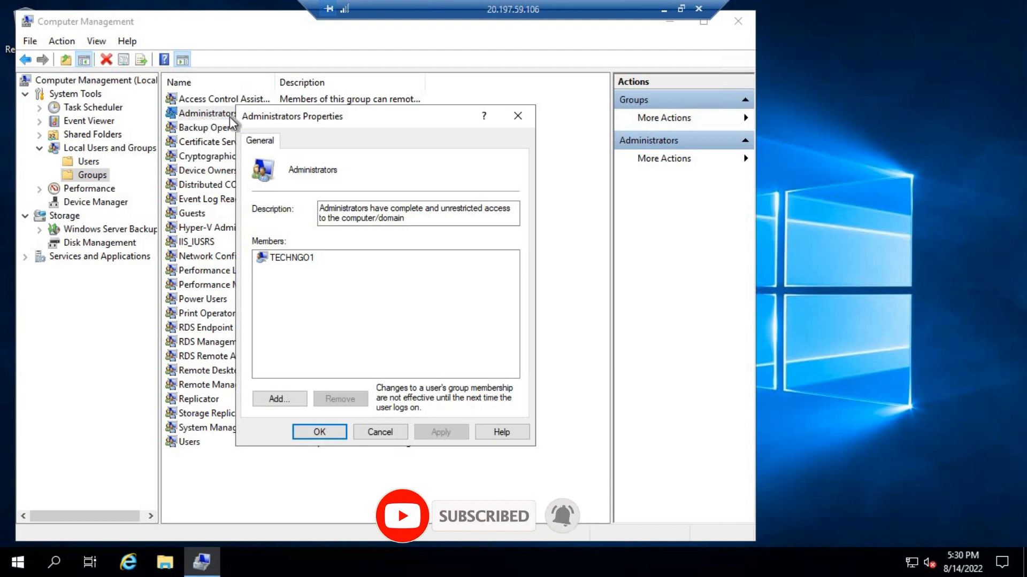
click(280, 400)
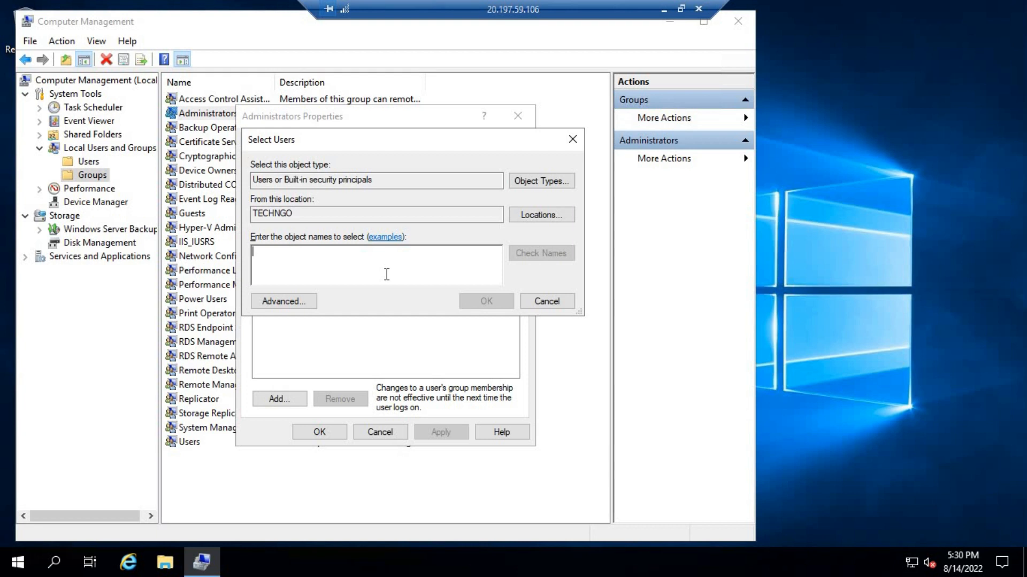
text(TECHNG)
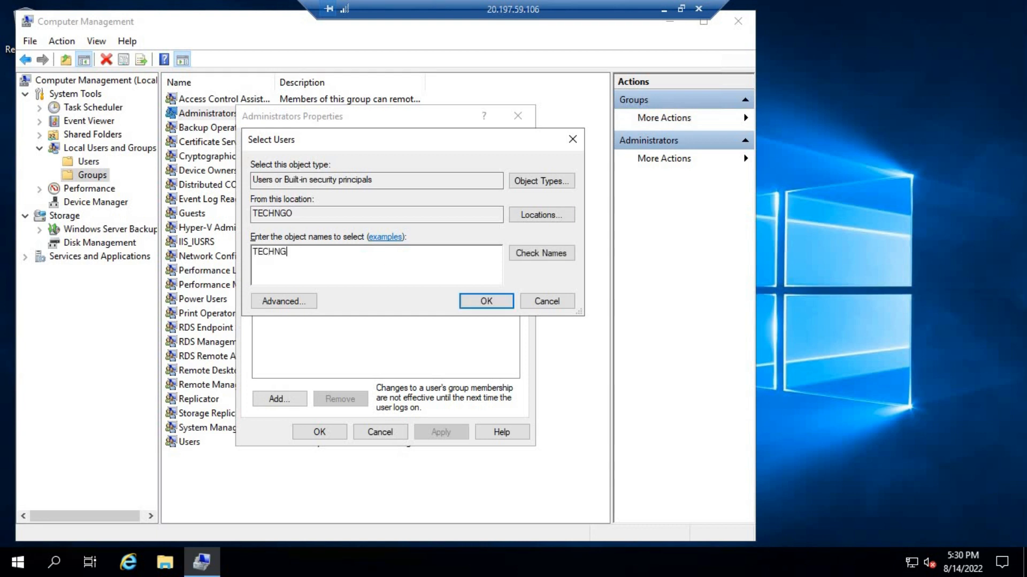
text(O2)
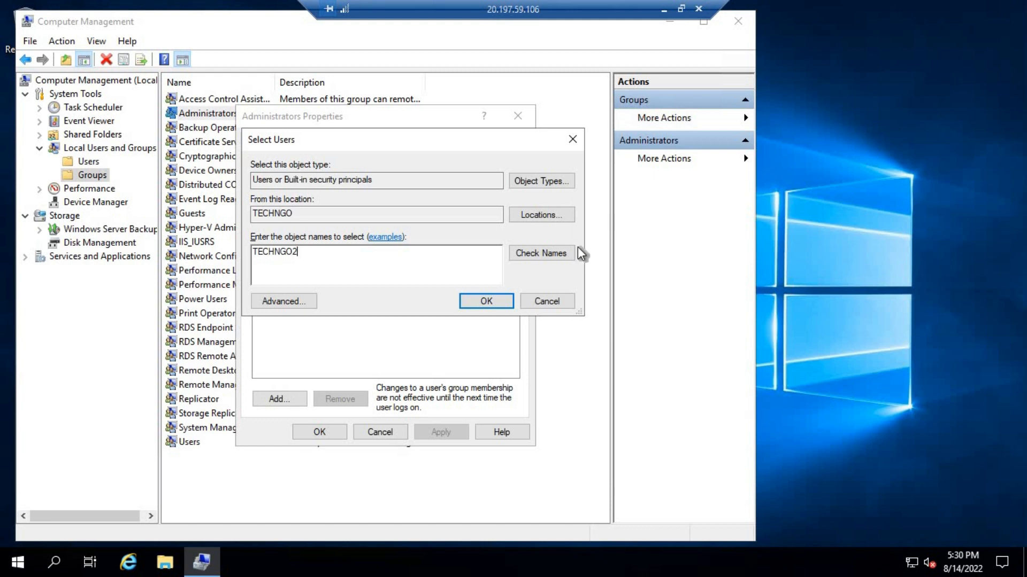
click(548, 253)
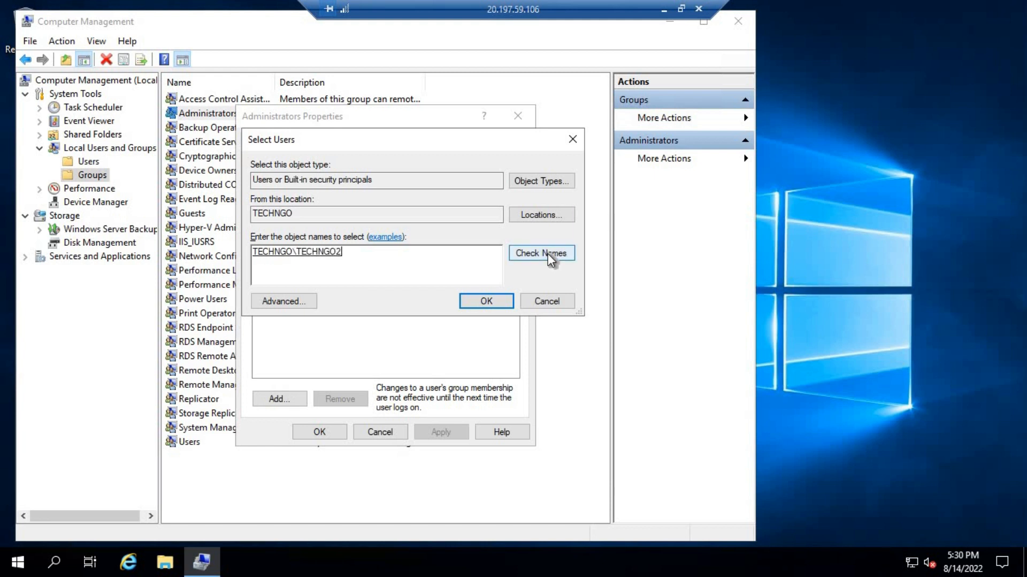
click(486, 301)
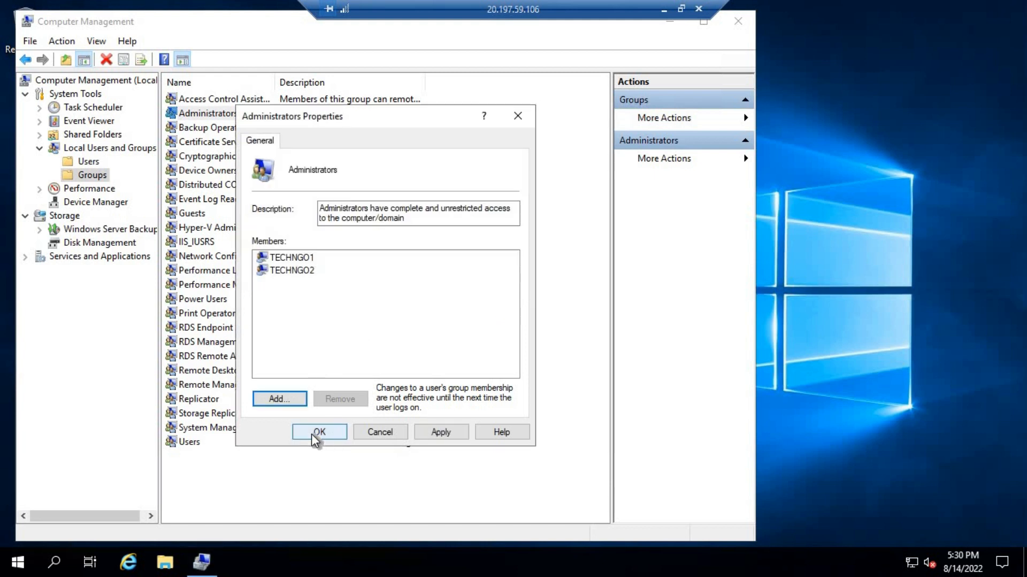
click(427, 431)
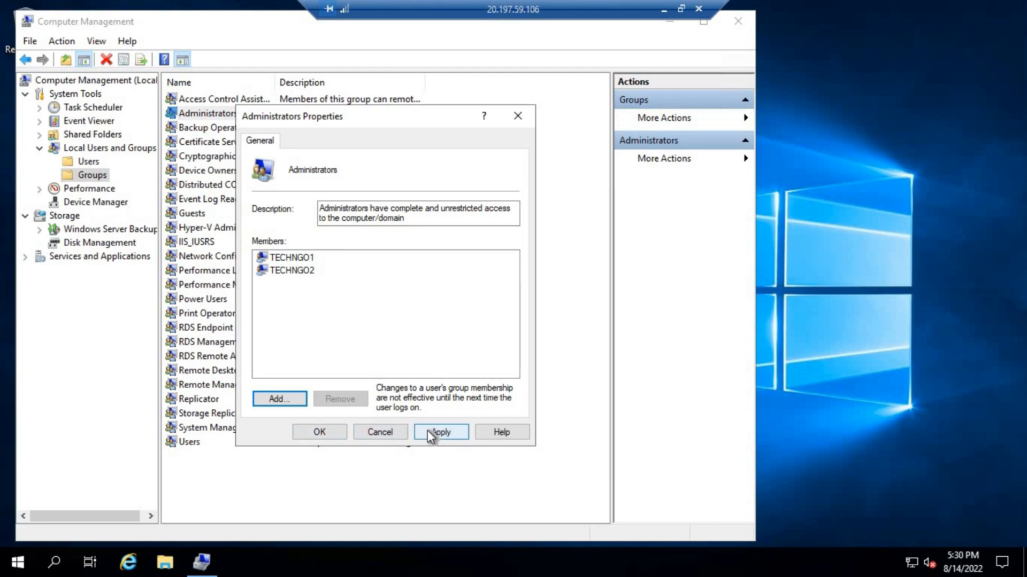
click(314, 434)
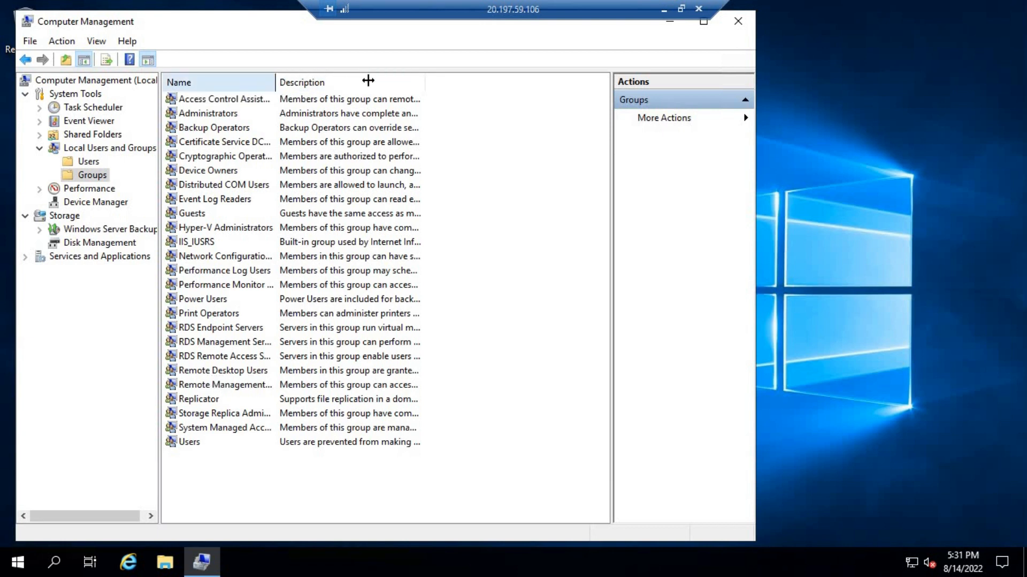
Add TECHNGO2 to Remote Desktop Users, save, and restore the remote session to a window
double_click(275, 82)
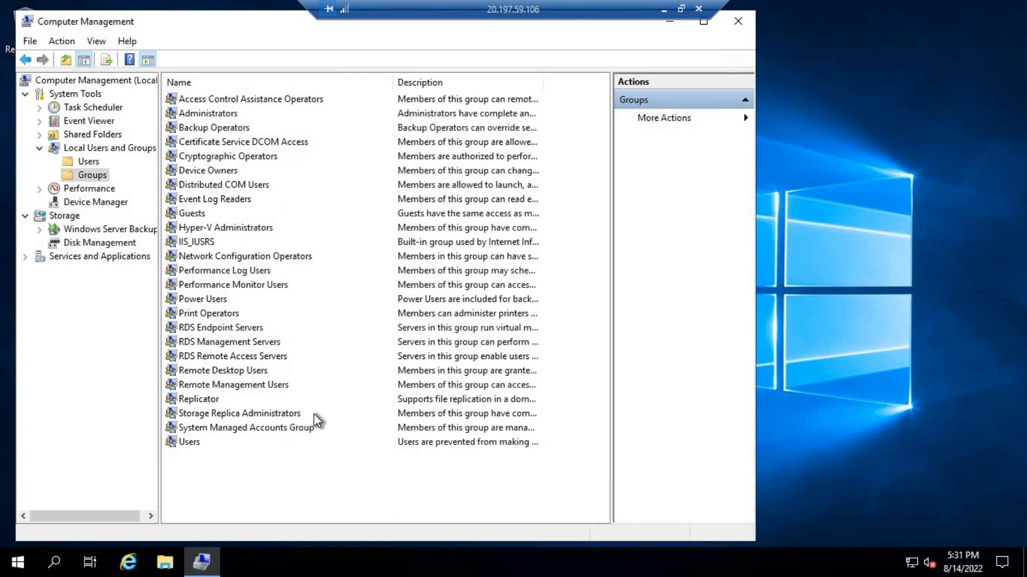
double_click(244, 372)
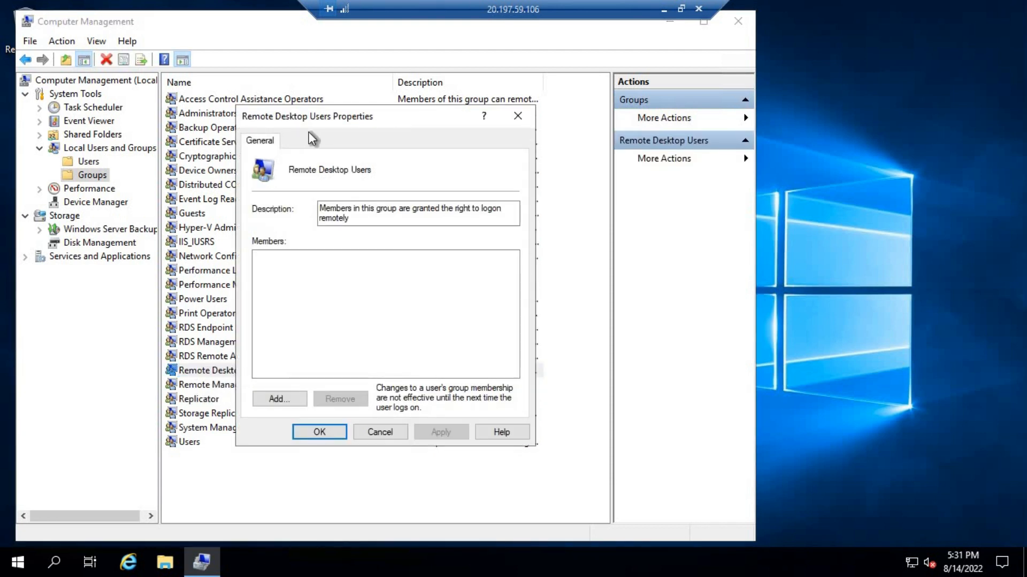
click(280, 400)
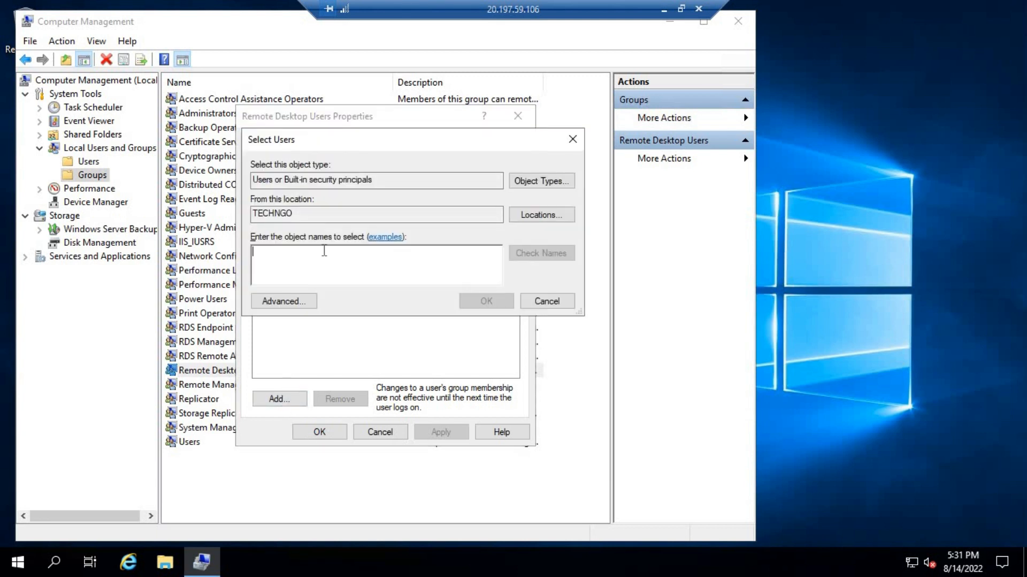
text(TEC)
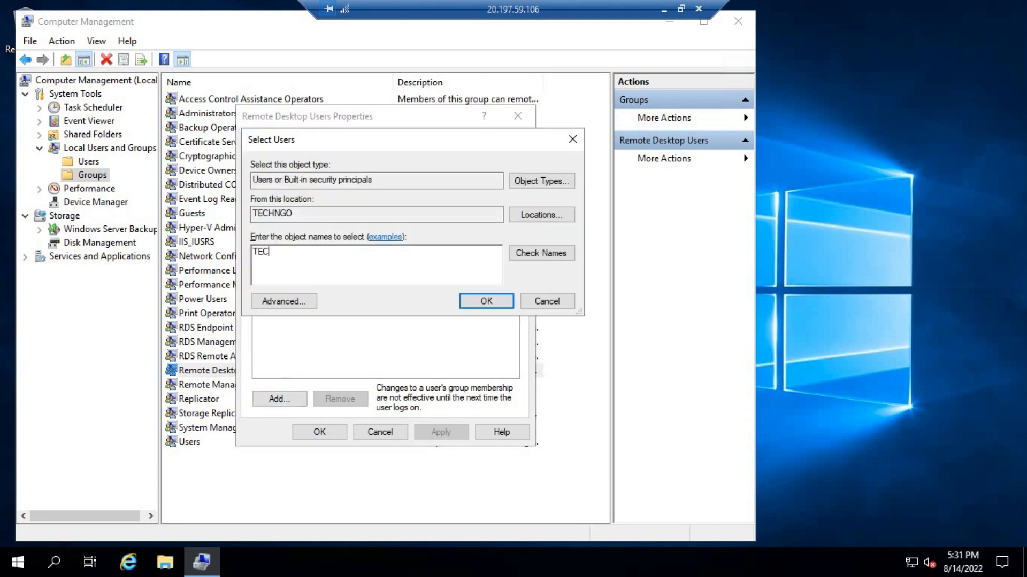
text(HNGO2)
click(537, 252)
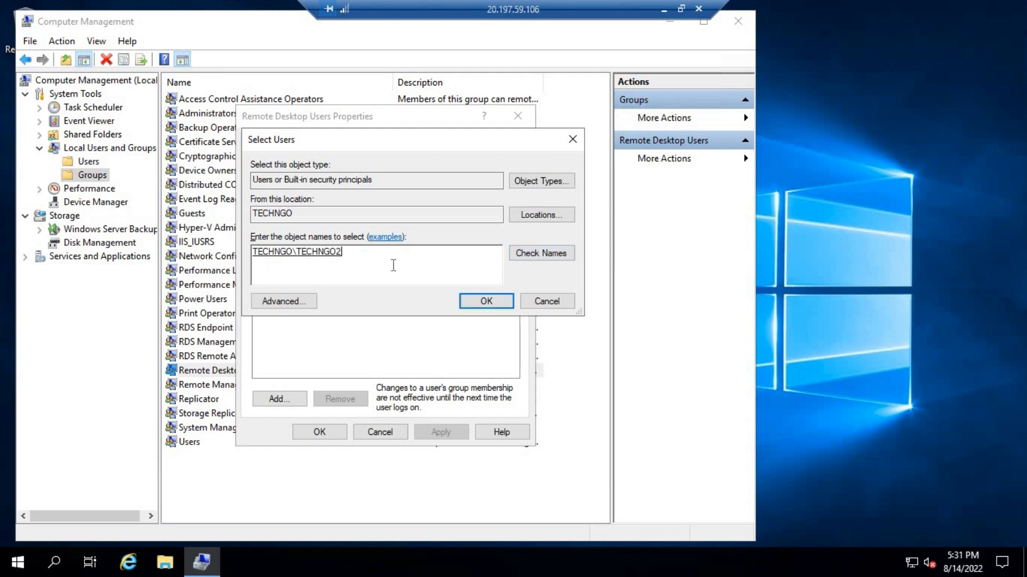
click(487, 301)
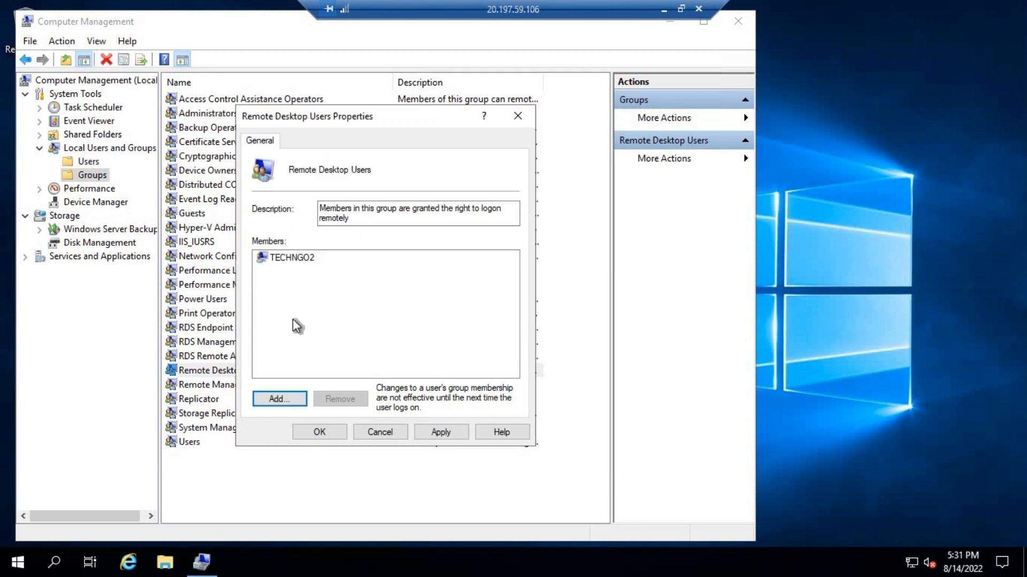
click(456, 433)
click(324, 433)
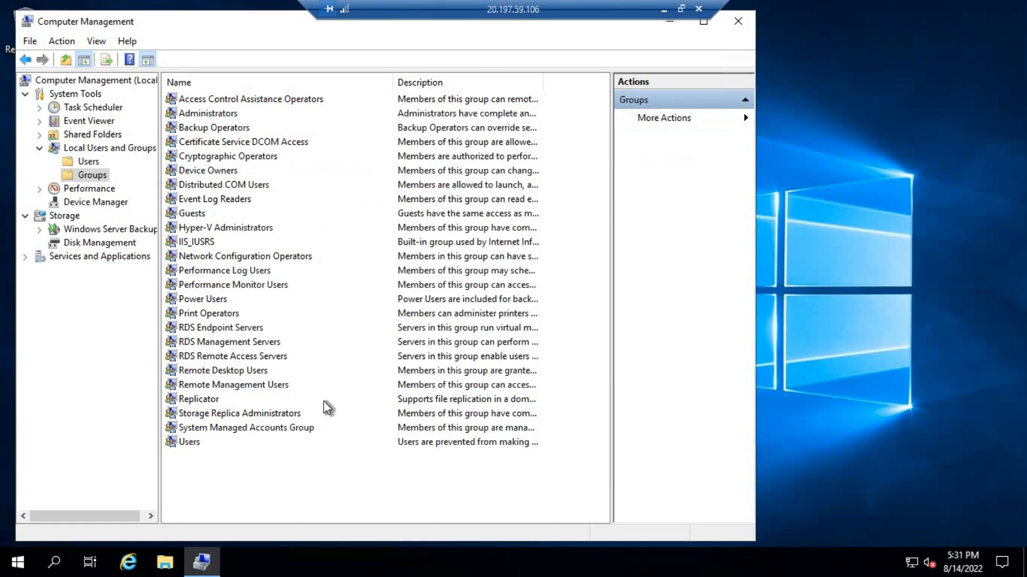
click(681, 9)
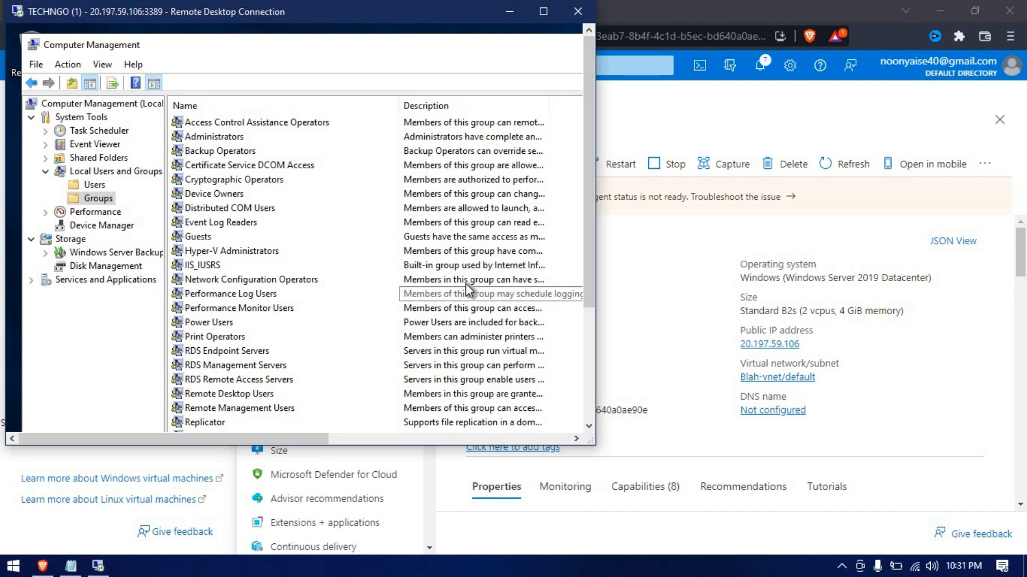
Bring the Azure portal forward and restart the TECHNGO VM, confirming with Yes
click(638, 245)
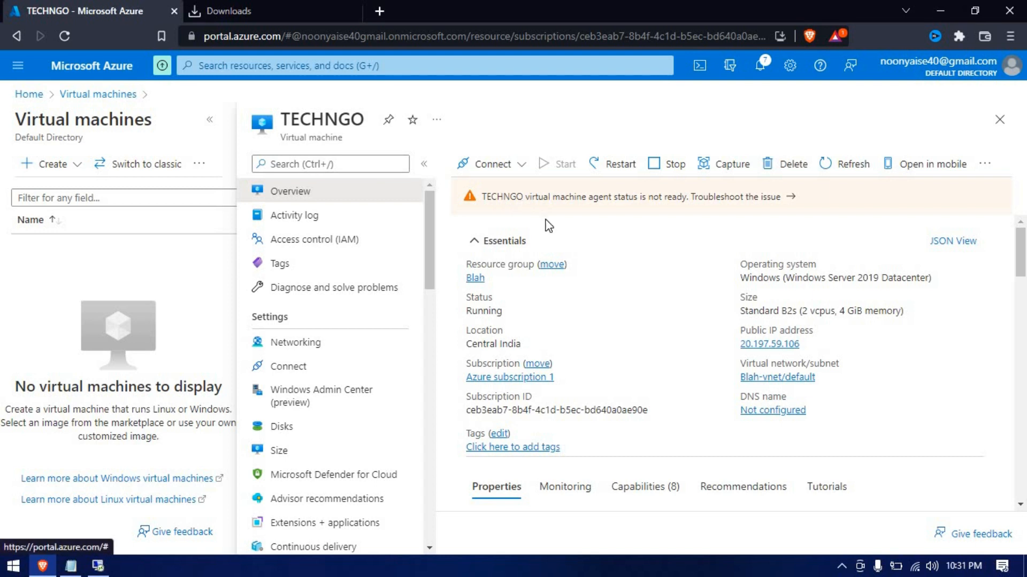
click(622, 170)
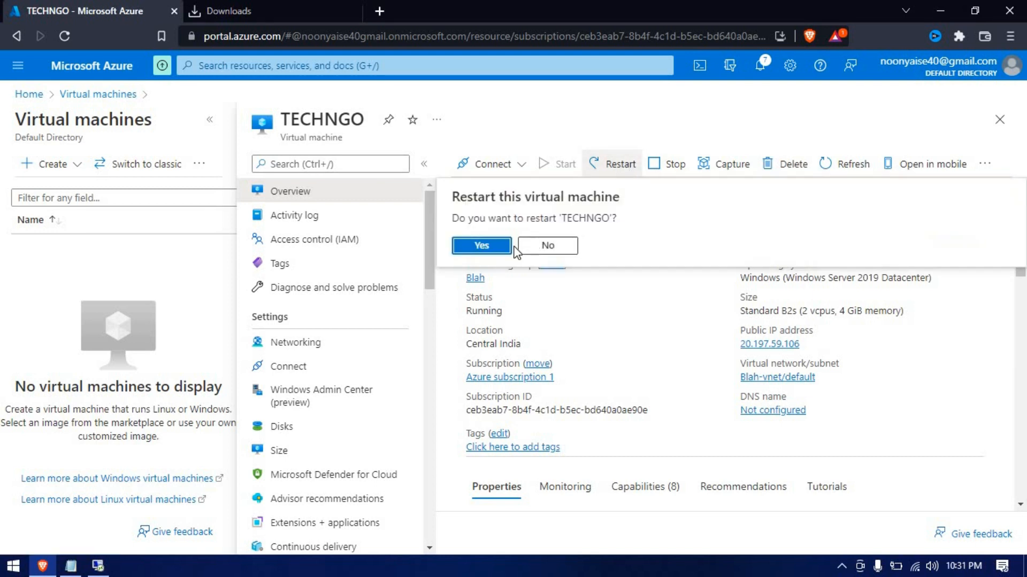
click(497, 251)
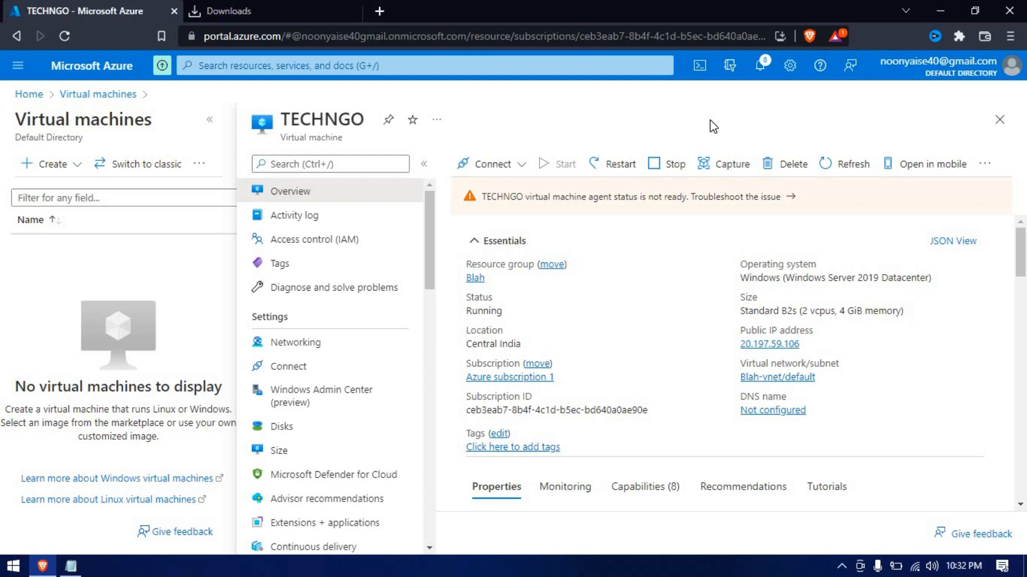
Launch TECHNGO (1).rdp from Downloads and connect past the unknown-publisher warning
key(ctrl+Tab)
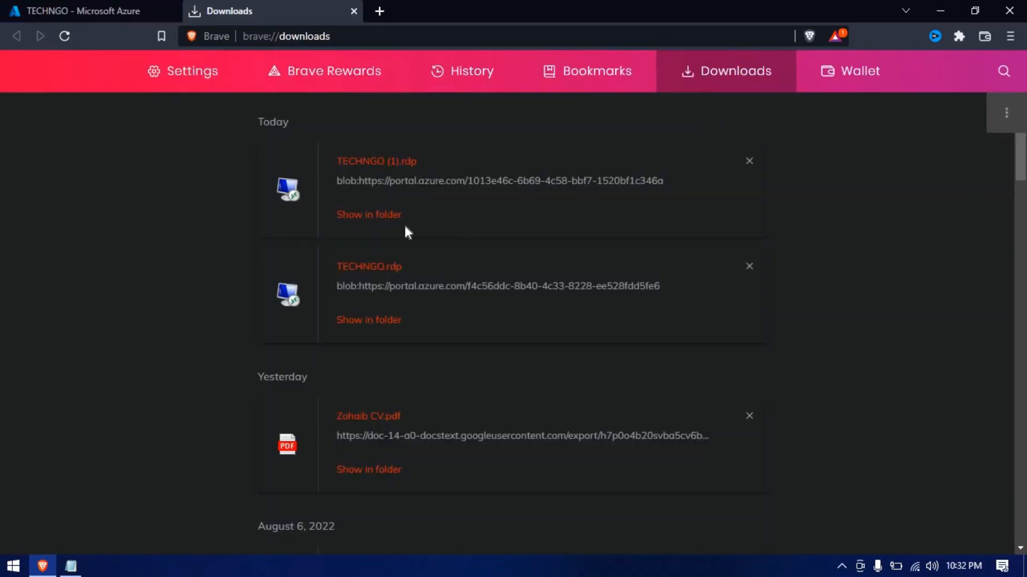
click(368, 169)
key(alt+Tab)
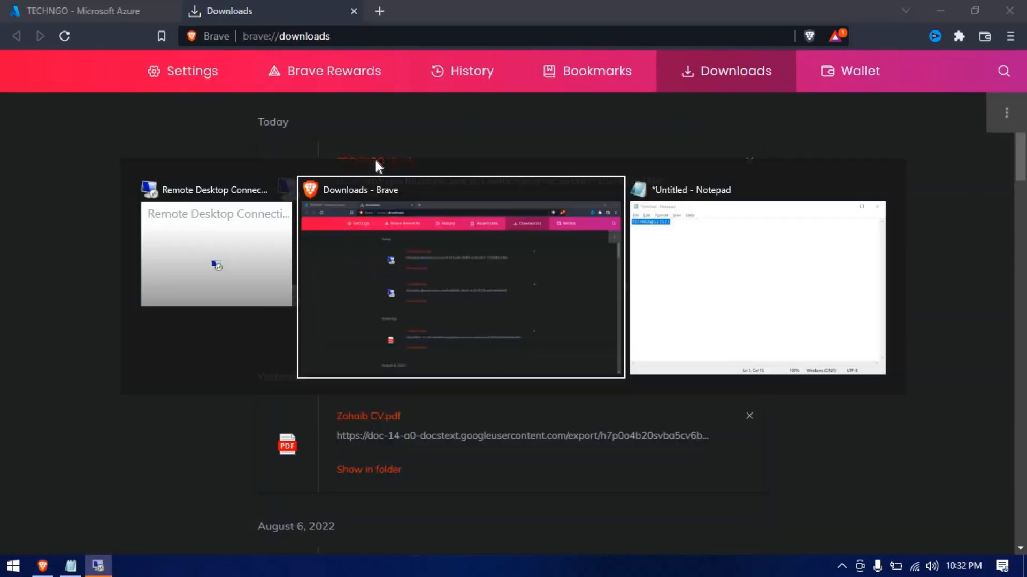
key(alt+shift+Tab)
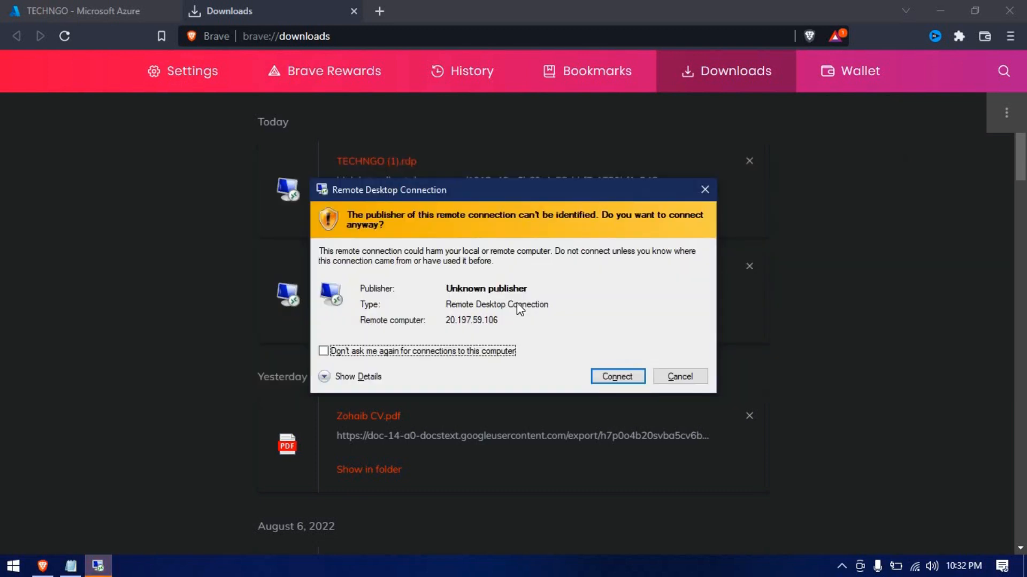
click(618, 376)
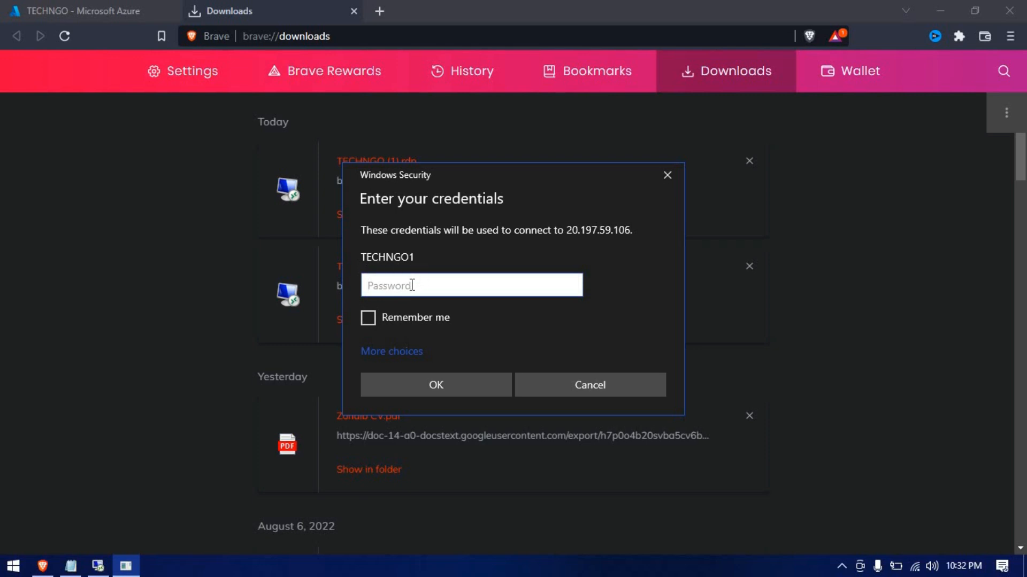
Sign in with the password copied from Notepad and accept the server certificate
key(alt+Tab)
key(Tab)
key(Tab)
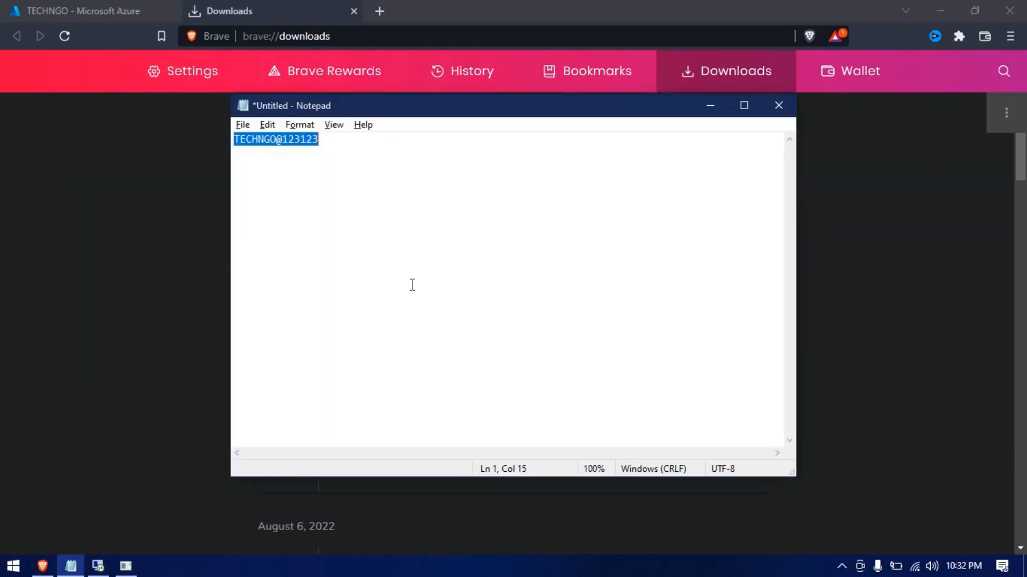
key(alt+Tab)
key(alt+Tab)
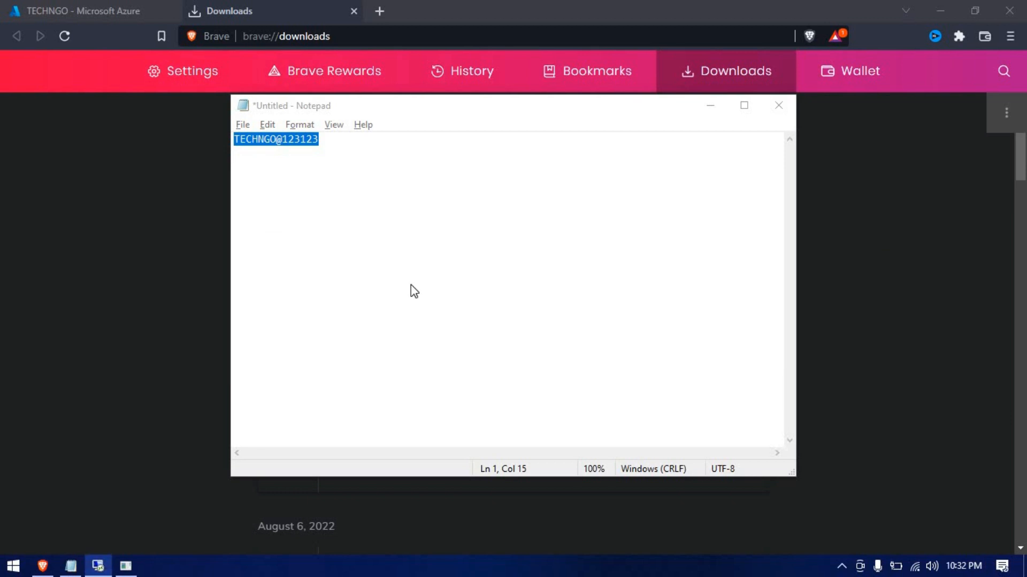
key(alt+Tab)
key(alt+Tab)
key(ctrl+v)
key(Return)
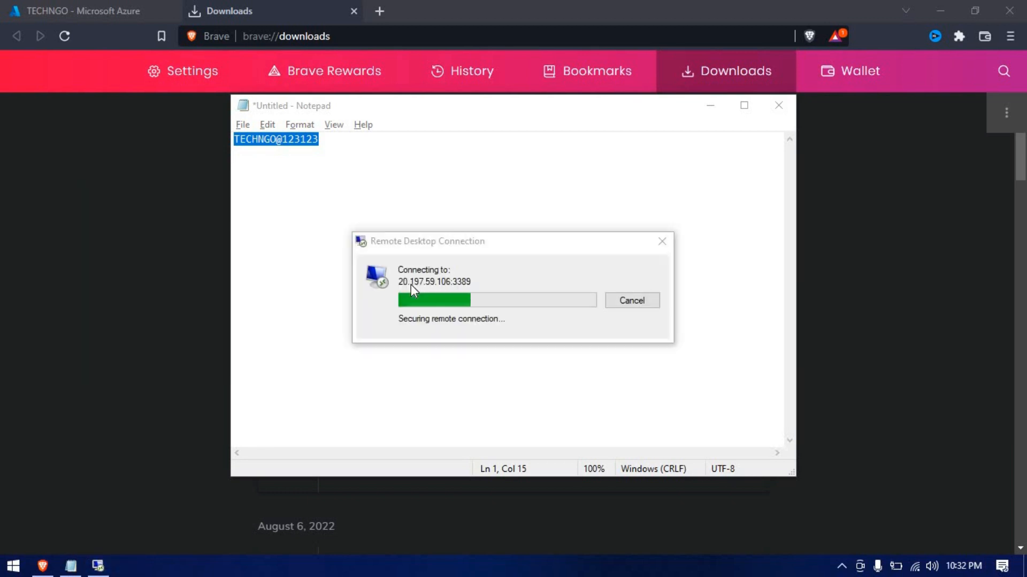
click(562, 421)
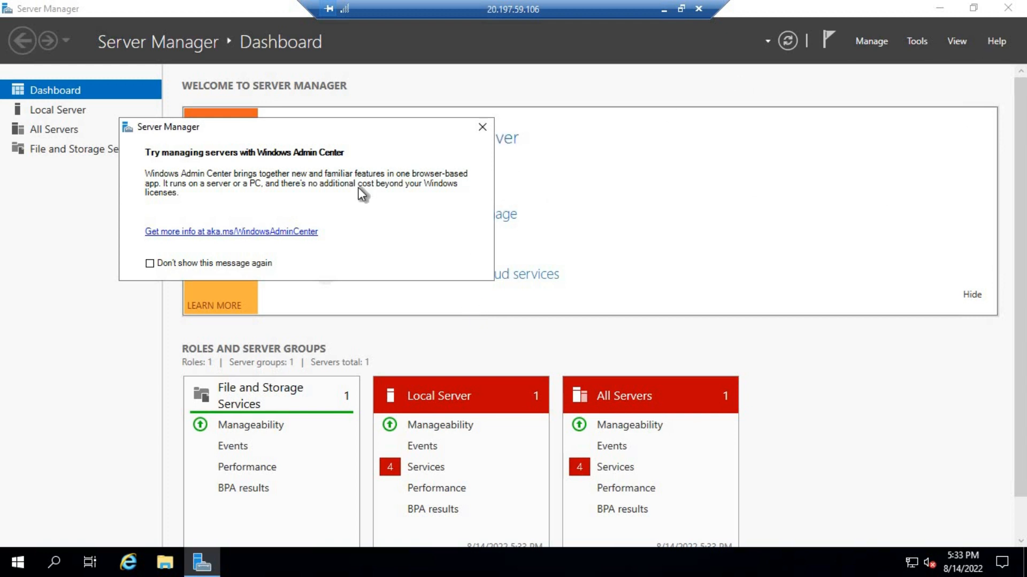
Close Server Manager, add desktop folder TECH N GO 1 below Recycle Bin, and window the session
click(482, 127)
click(1008, 9)
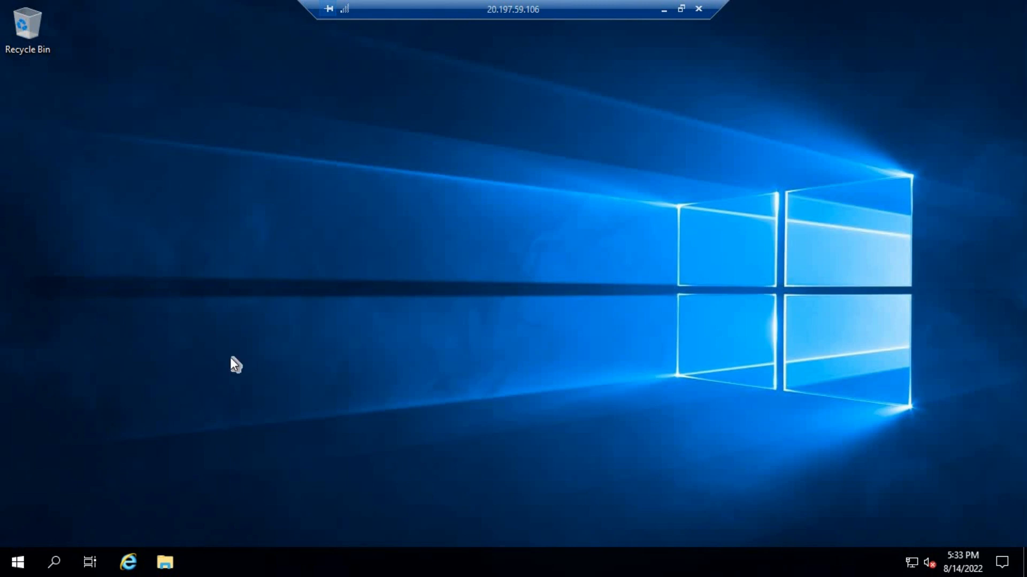
right_click(318, 202)
mouse_move(355, 308)
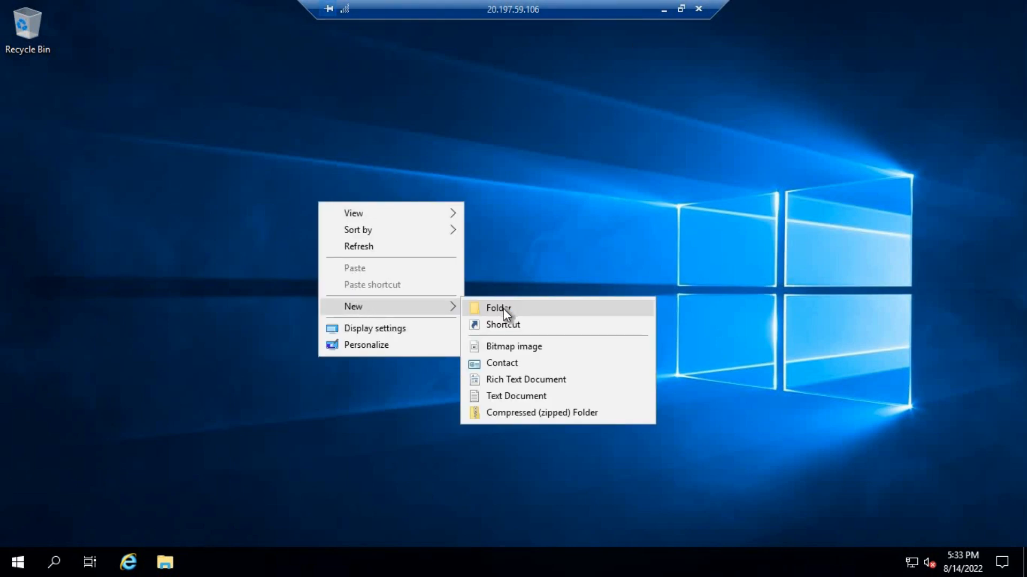
click(503, 309)
text(TECH)
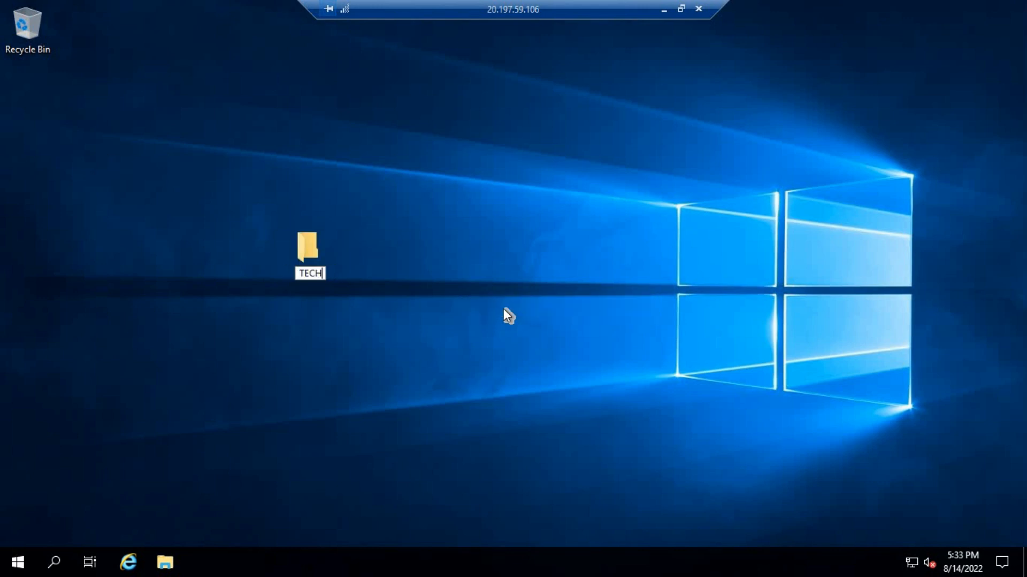
text( N GO 1)
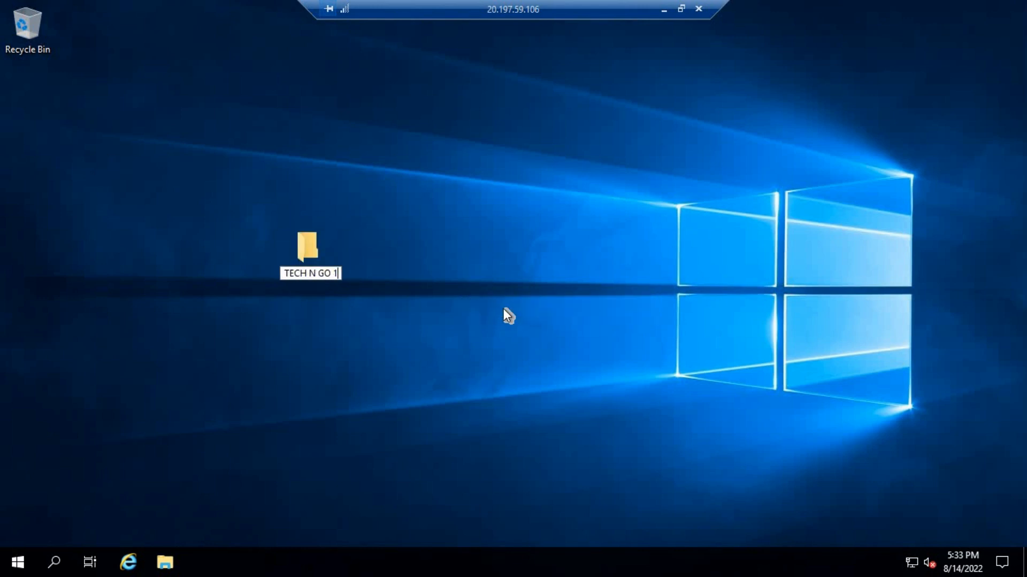
key(Return)
drag(79, 120, 26, 109)
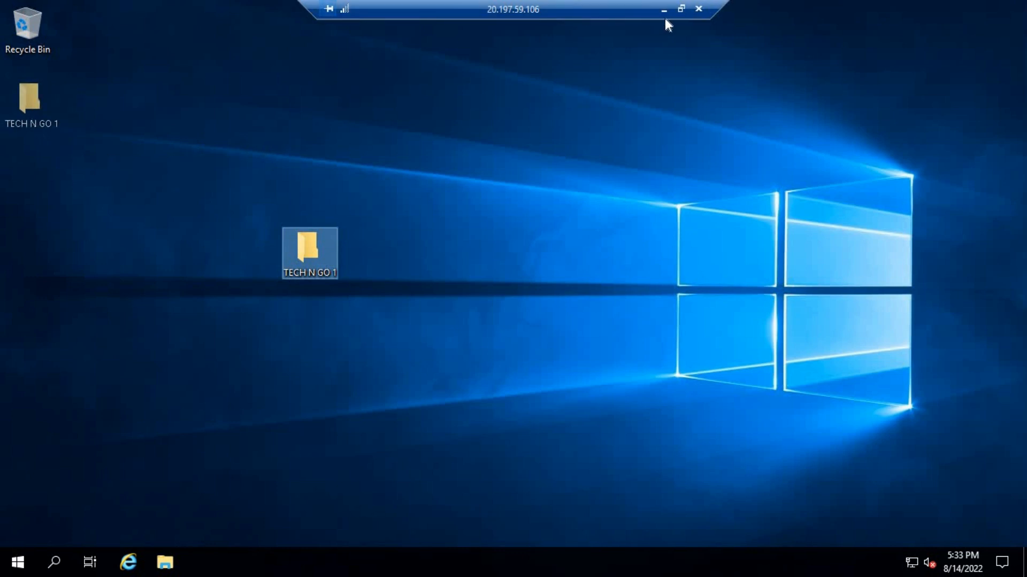
click(681, 8)
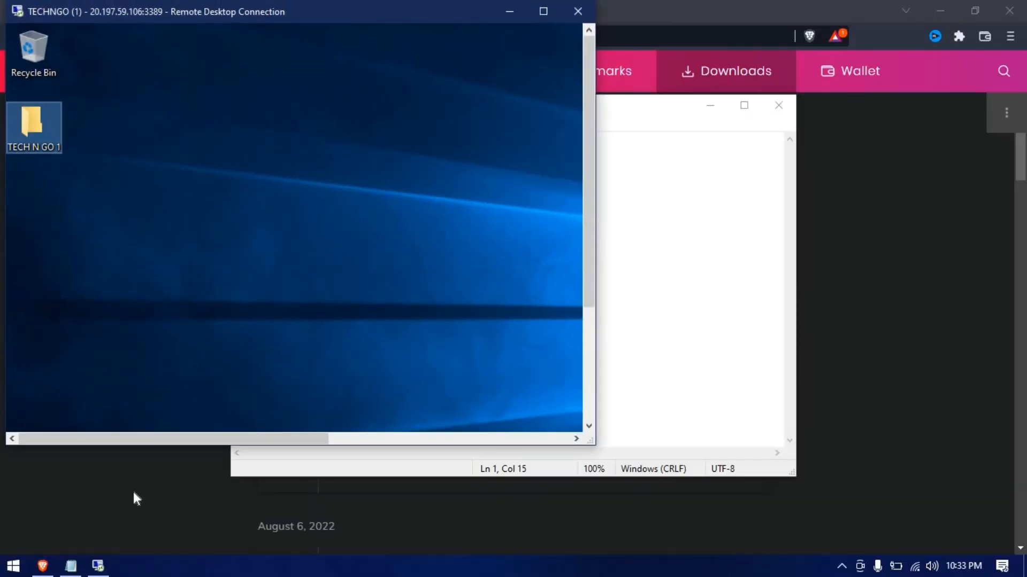
Reopen the .rdp file, connect, and choose to sign in with a different account
click(134, 493)
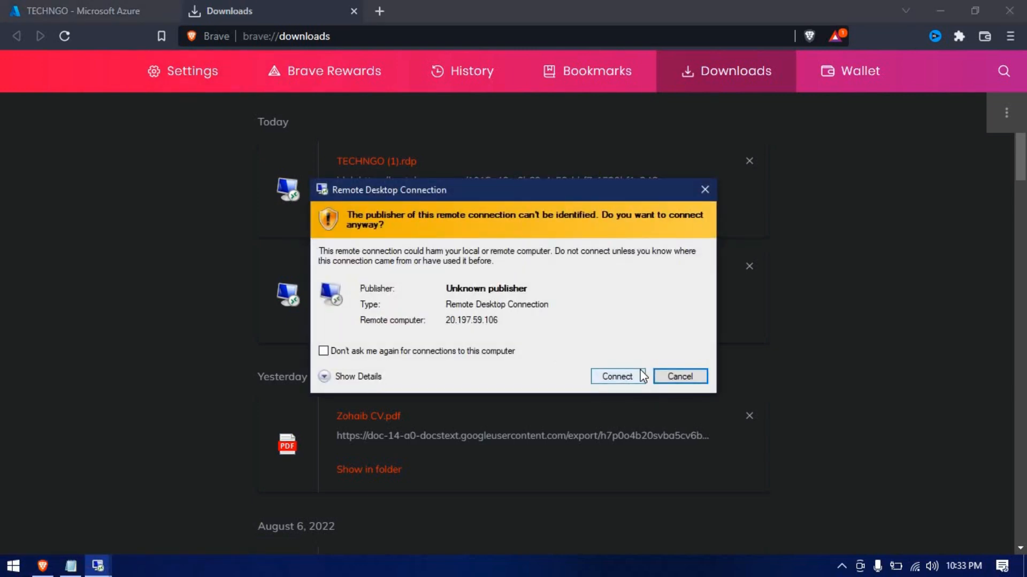
click(640, 376)
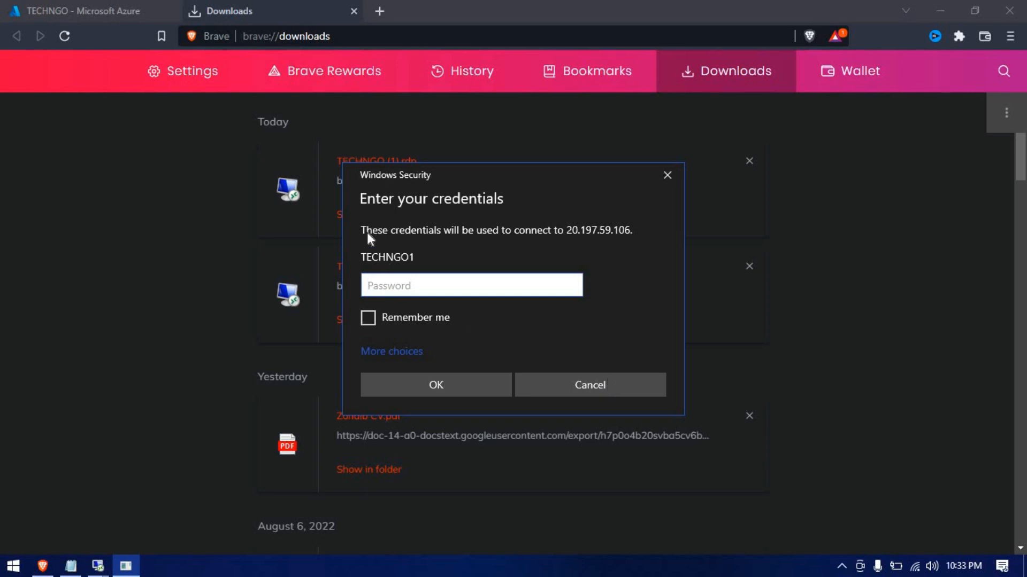
click(391, 354)
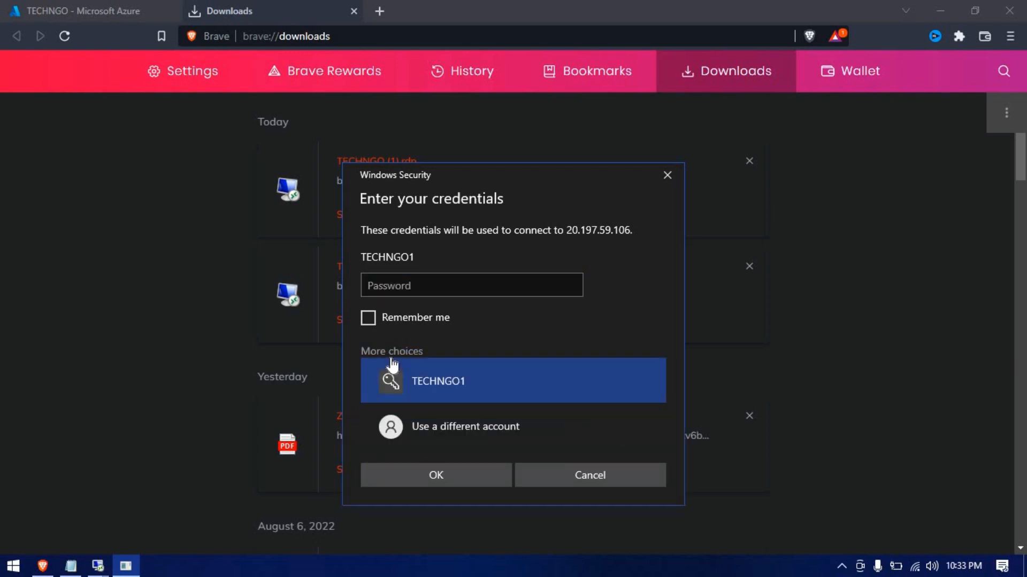
click(482, 425)
Submit user TECHNGO2 with the pasted password and bring up the certificate warning
text(TECHNGO2)
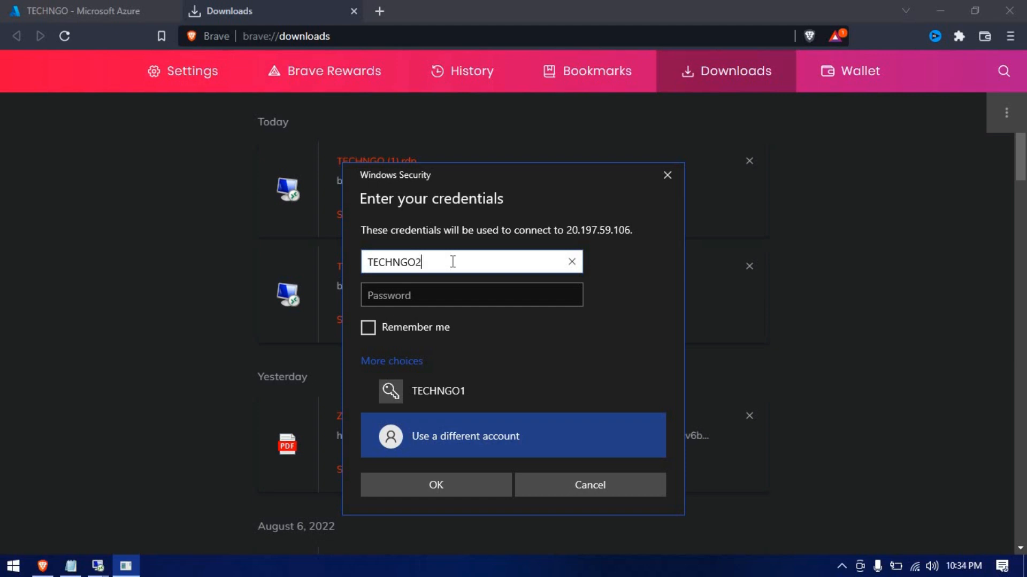
key(Tab)
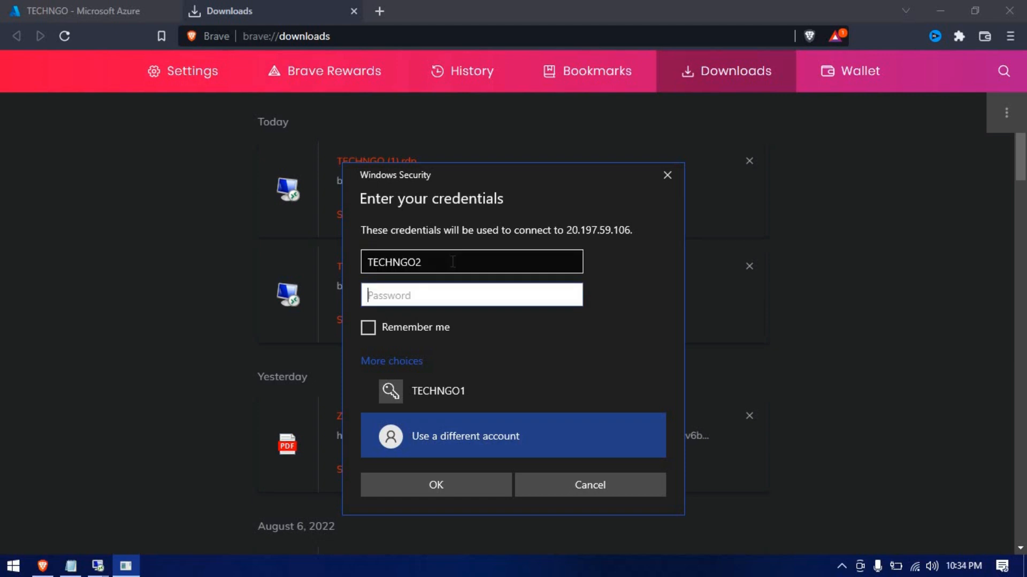
click(69, 568)
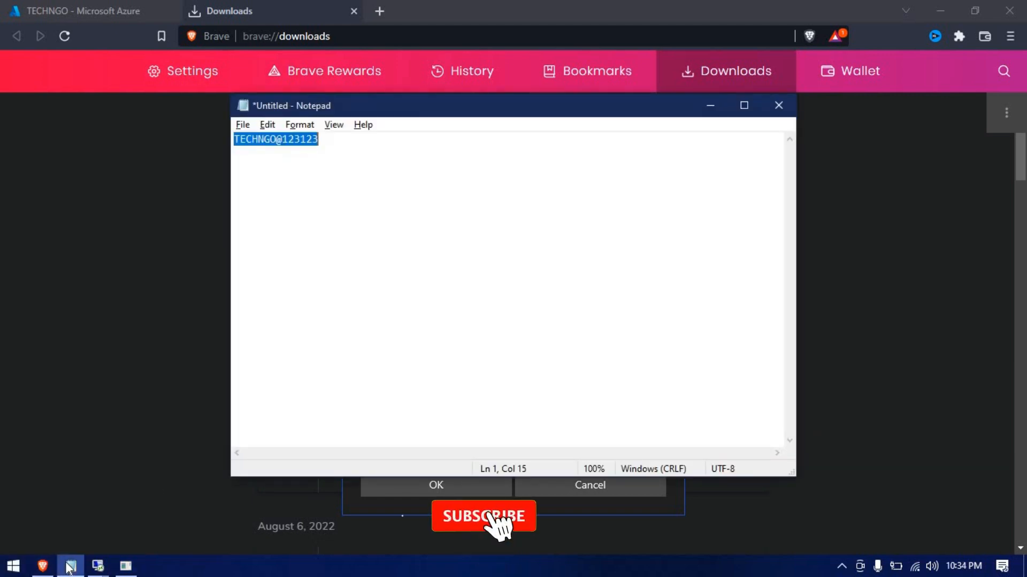
key(alt+Tab)
key(ctrl+v)
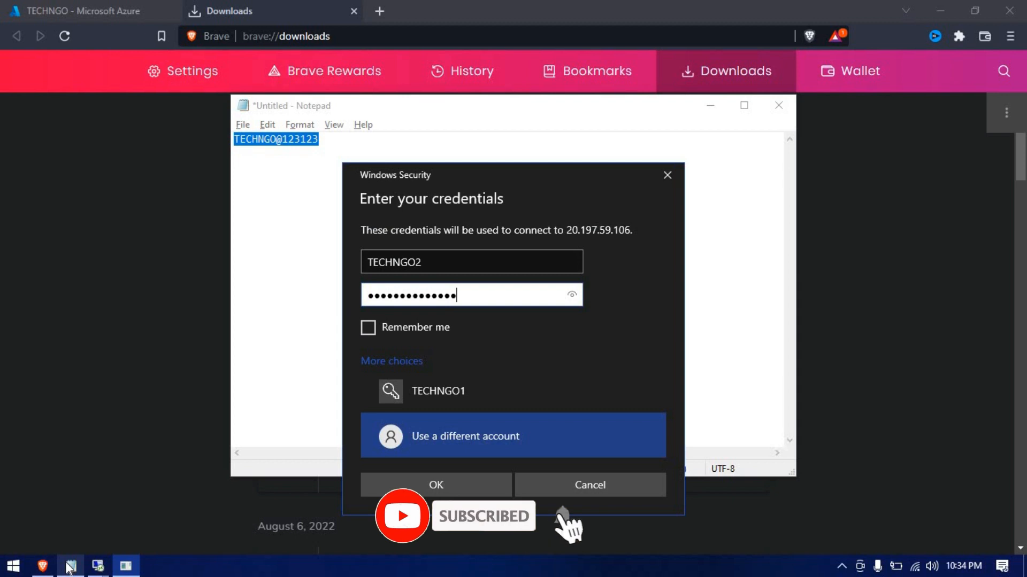
click(454, 485)
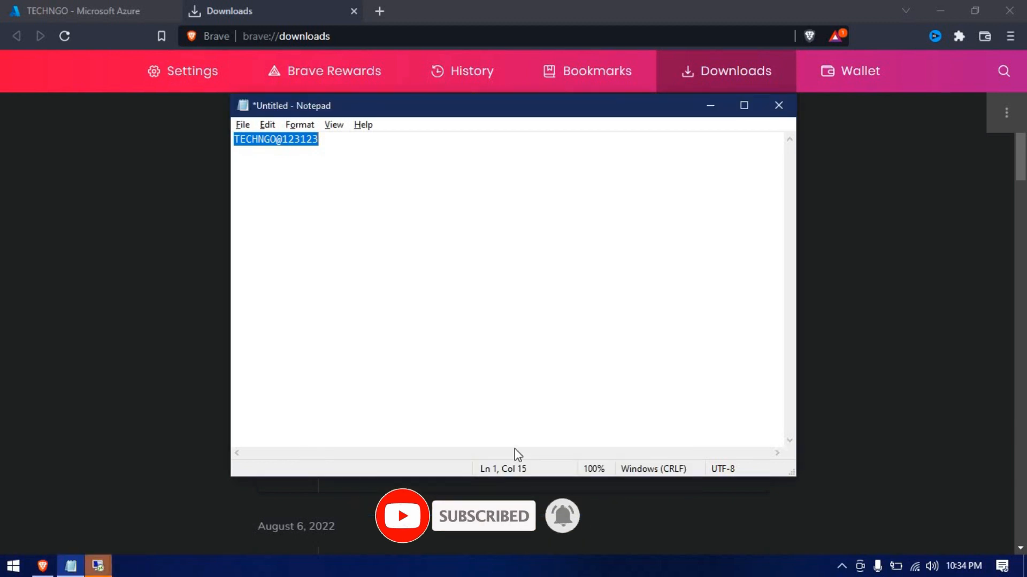
click(98, 566)
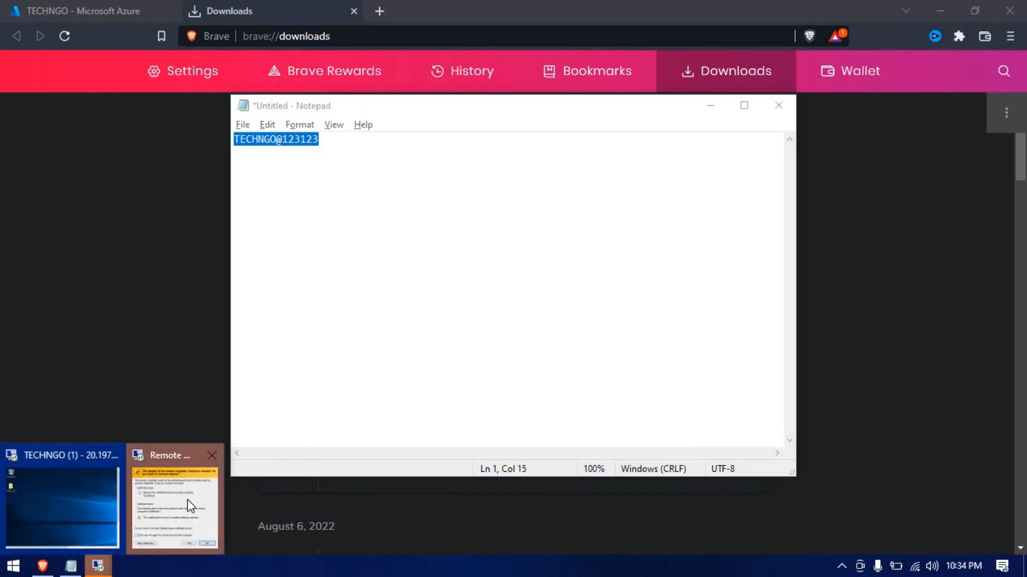
click(188, 500)
Accept the certificate for the TECHNGO2 session and close its Server Manager
click(552, 413)
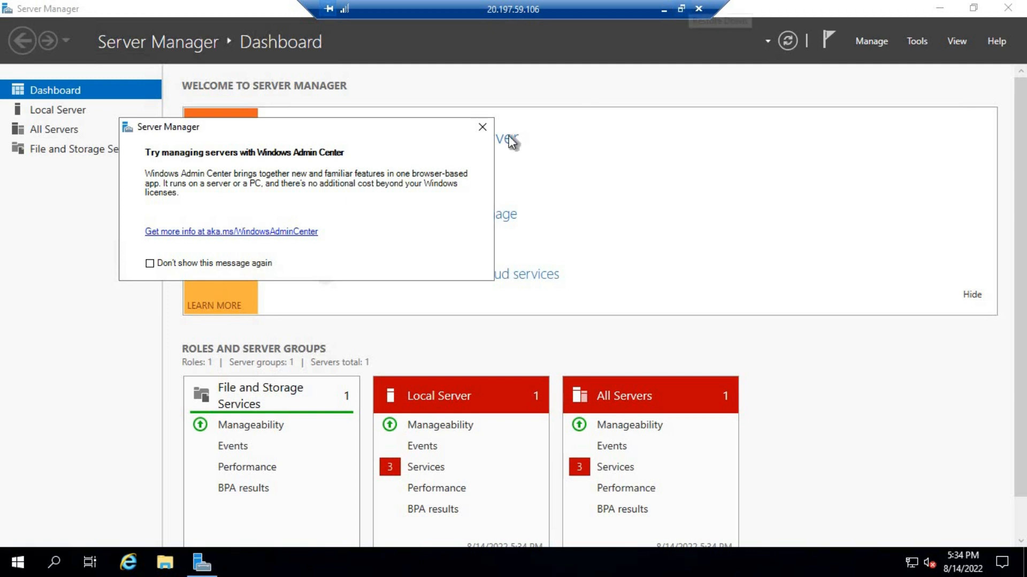
click(483, 127)
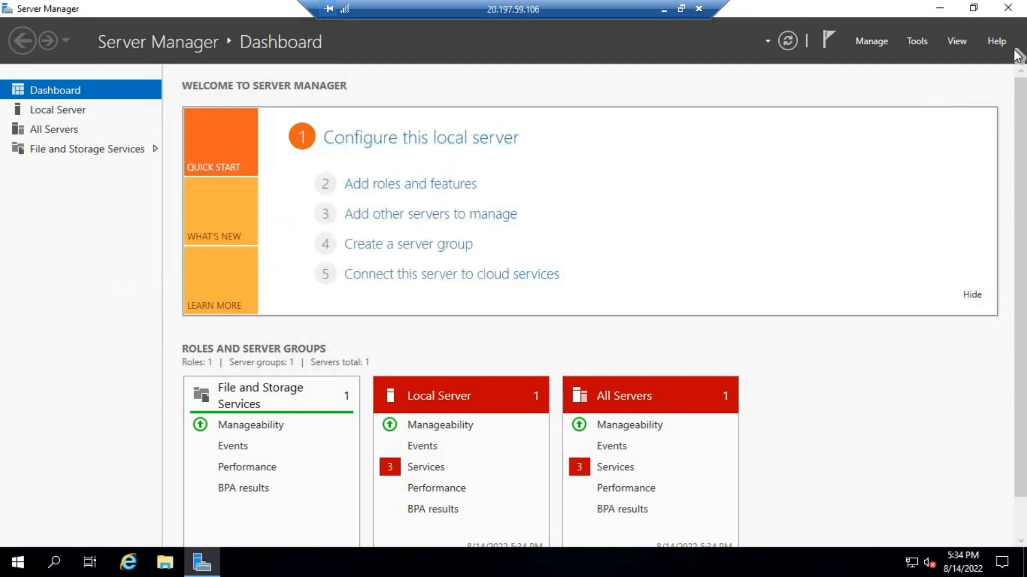
click(1008, 7)
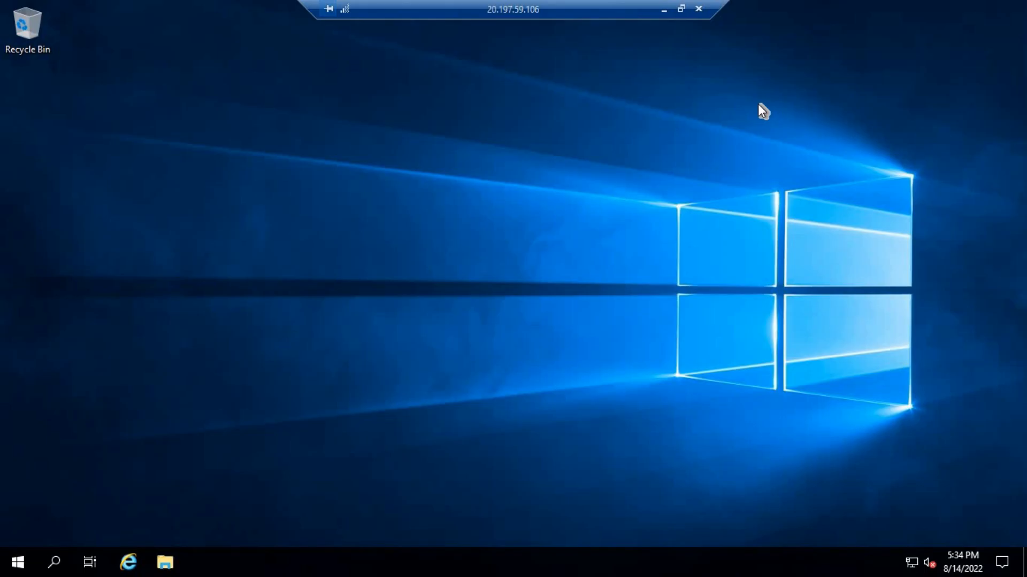
Snap the TECHNGO2 session to the right half and the other session to the left
click(681, 8)
drag(412, 8, 1024, 8)
click(385, 369)
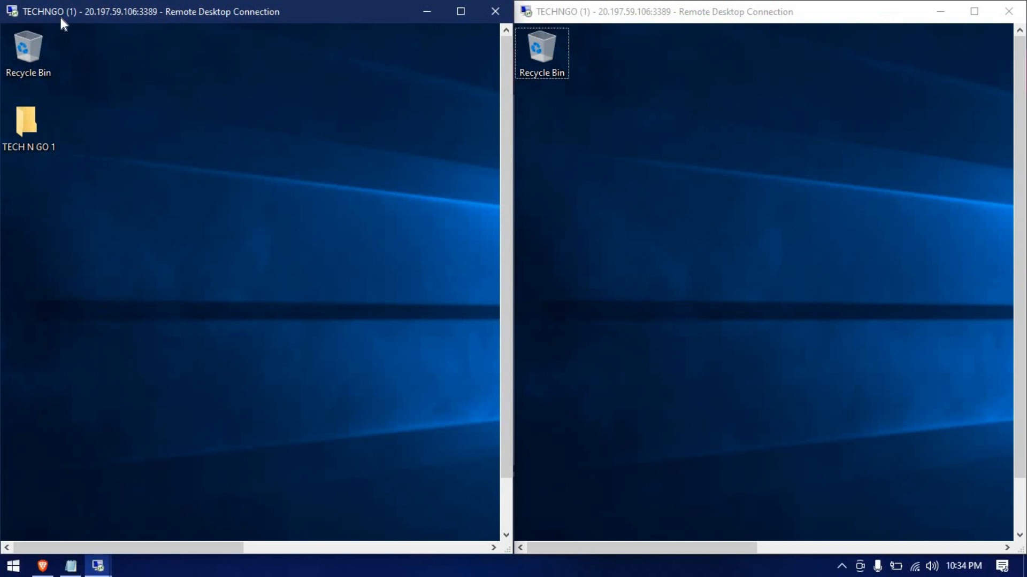
Create a new folder on the TECHNGO2 session's desktop
right_click(565, 162)
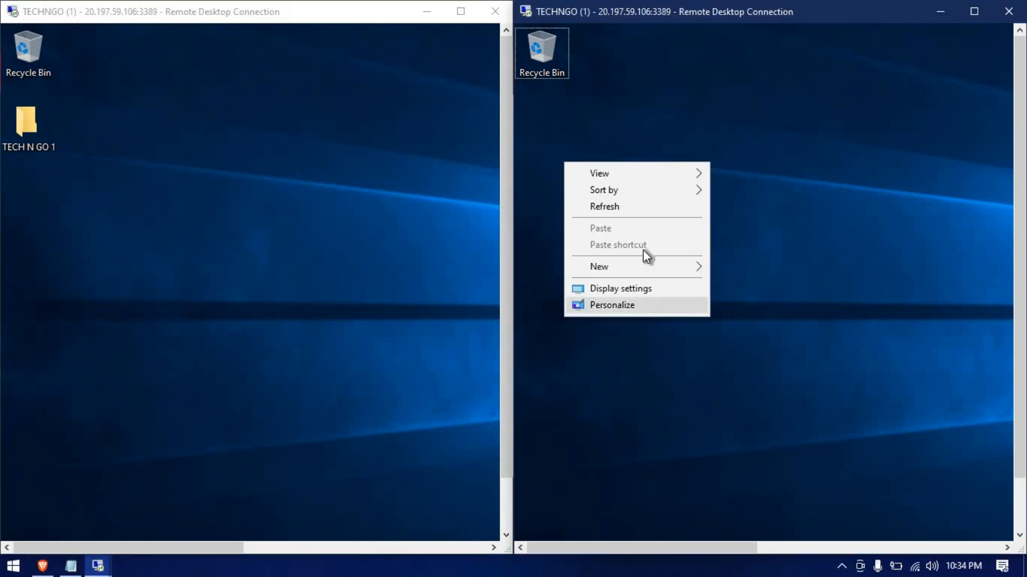
mouse_move(640, 267)
click(739, 268)
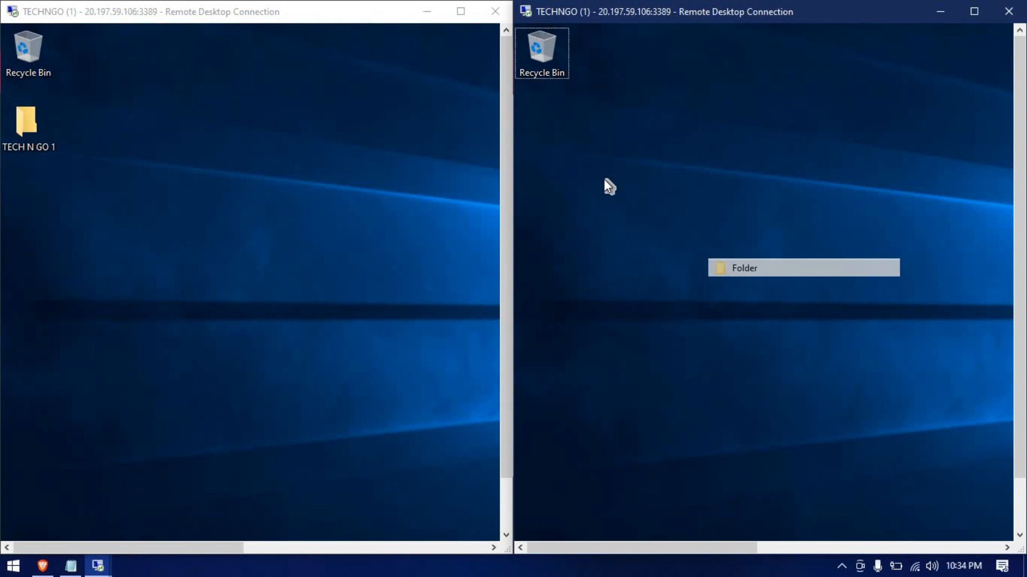
Rename the folder TECH N GO 2 and place it below the Recycle Bin
right_click(586, 74)
click(701, 297)
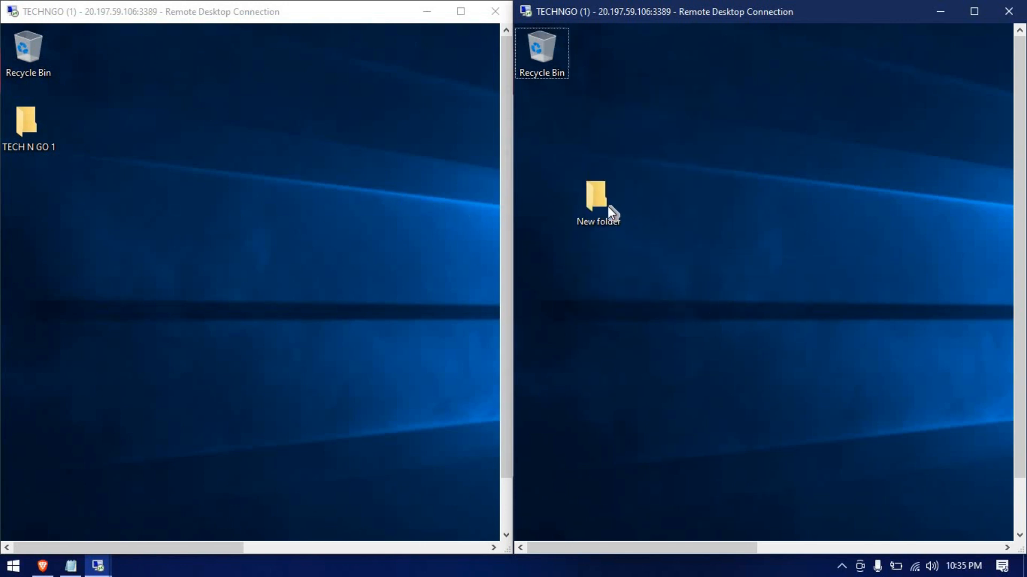
click(606, 207)
key(F2)
text(TECH)
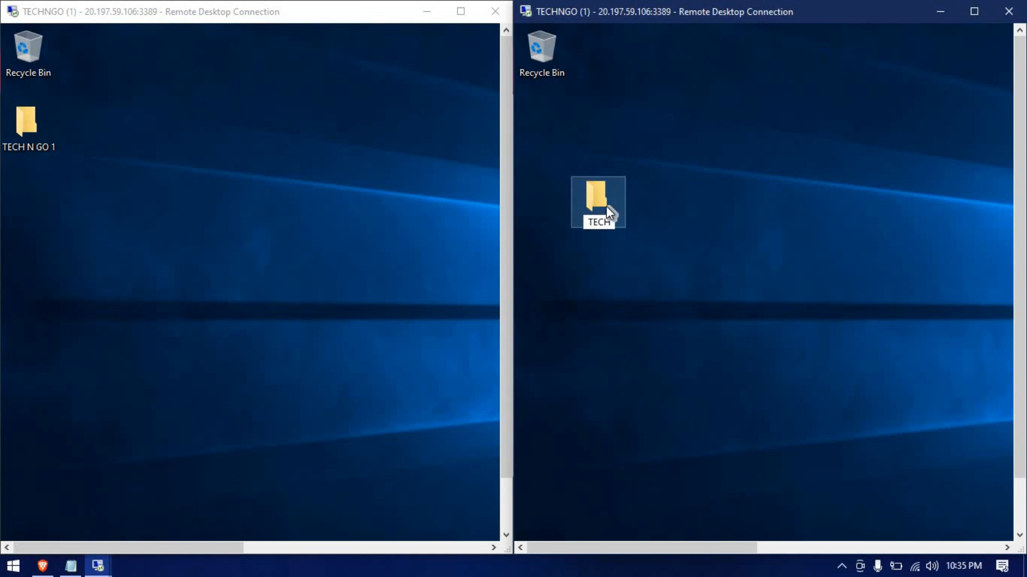
text( N)
text( GO 1)
key(Return)
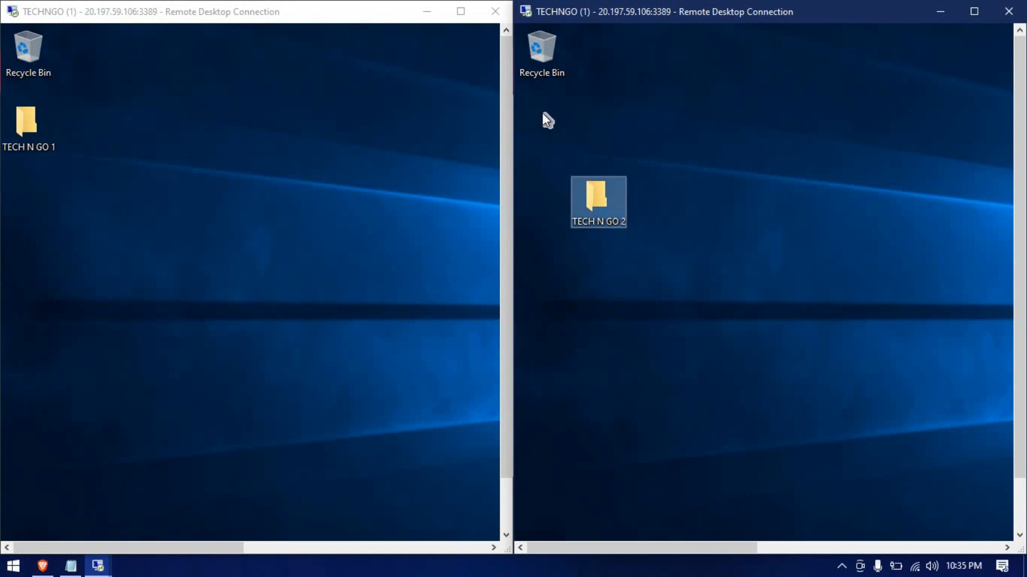
drag(602, 201, 557, 121)
click(692, 159)
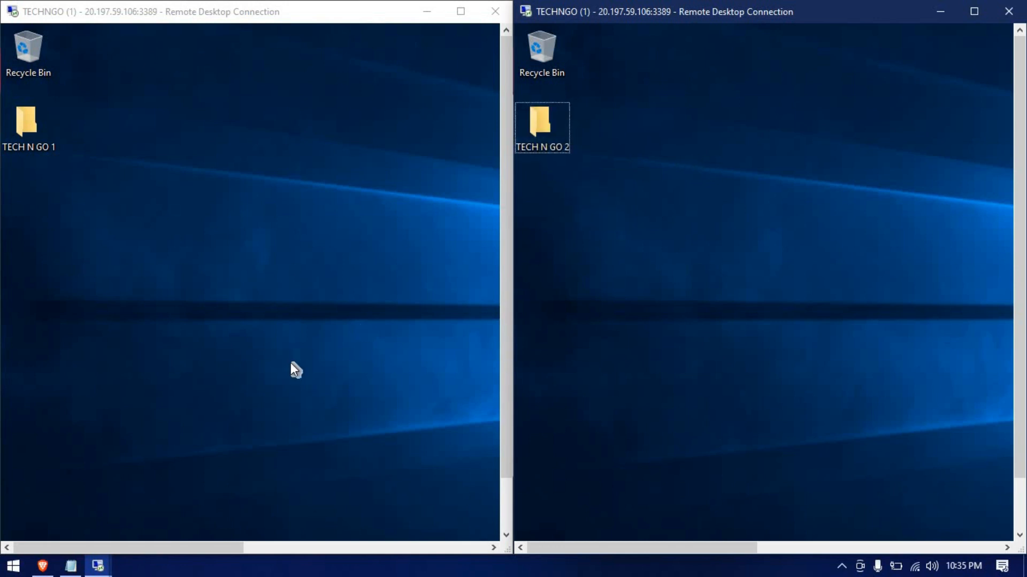
click(132, 397)
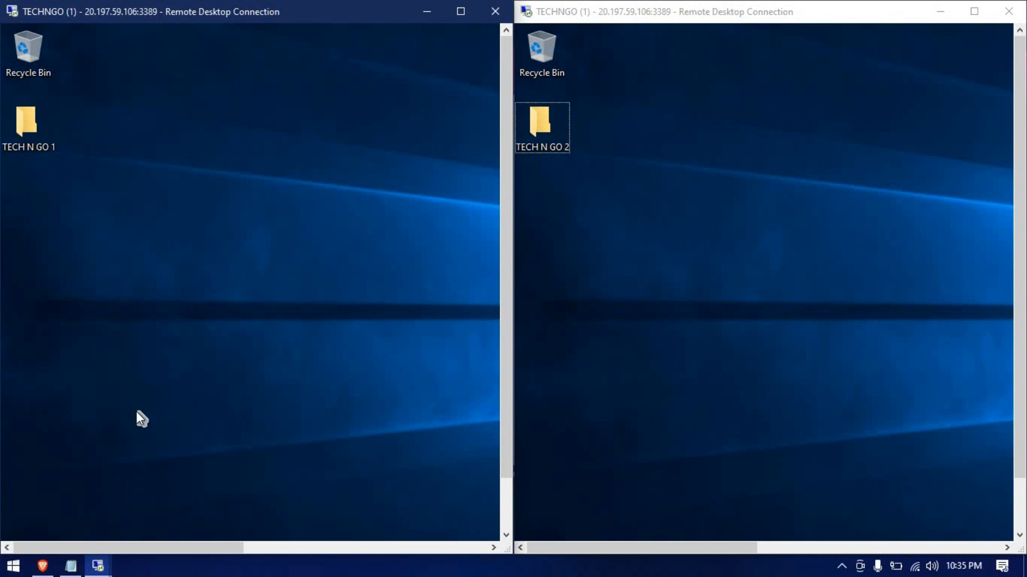
Run ipconfig /all in a TECHNGO1 Command Prompt, showing IPv4 10.0.0.5, then close it
key(super)
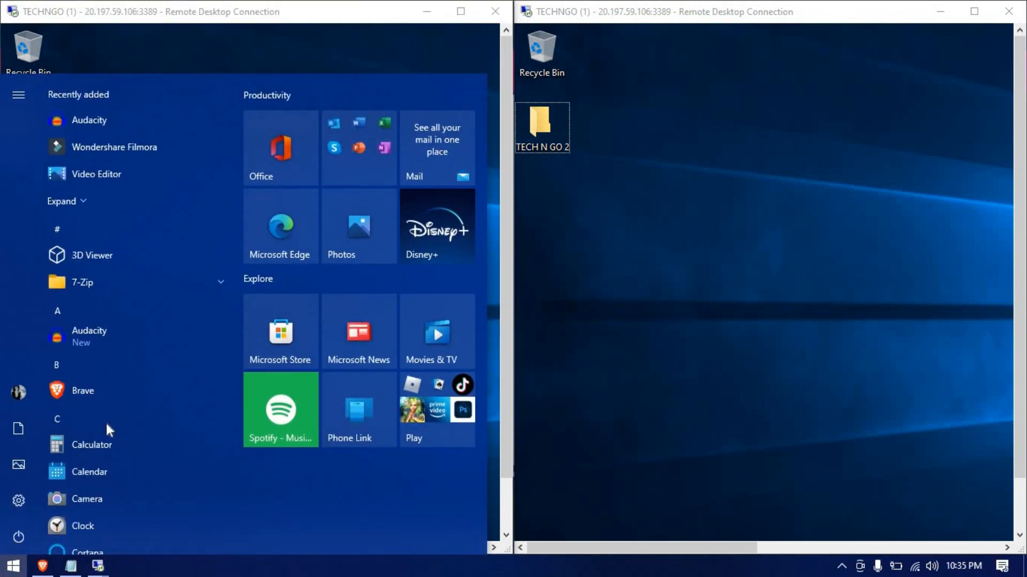
text(cmd)
key(ctrl+shift+Return)
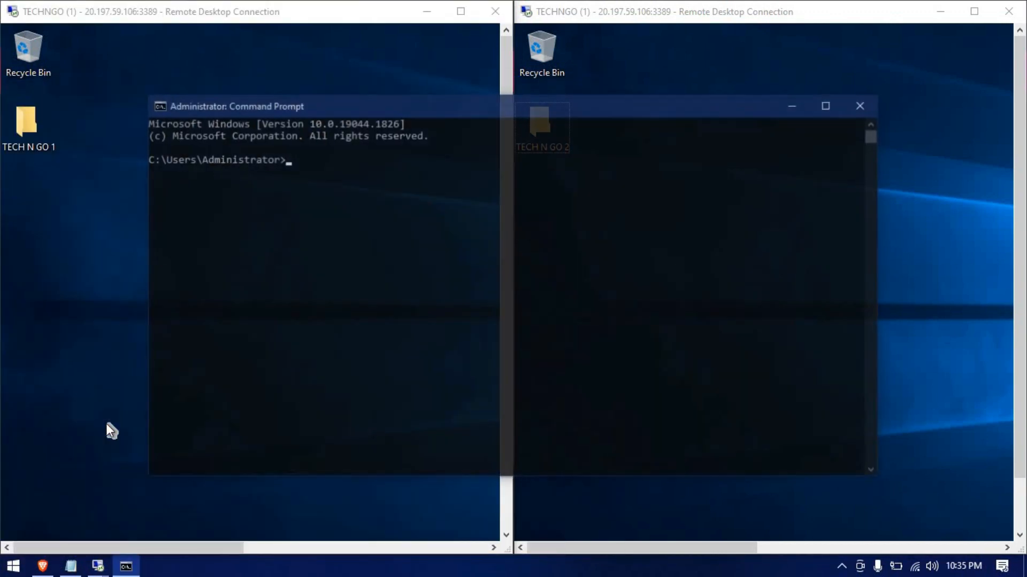
text(ipcon)
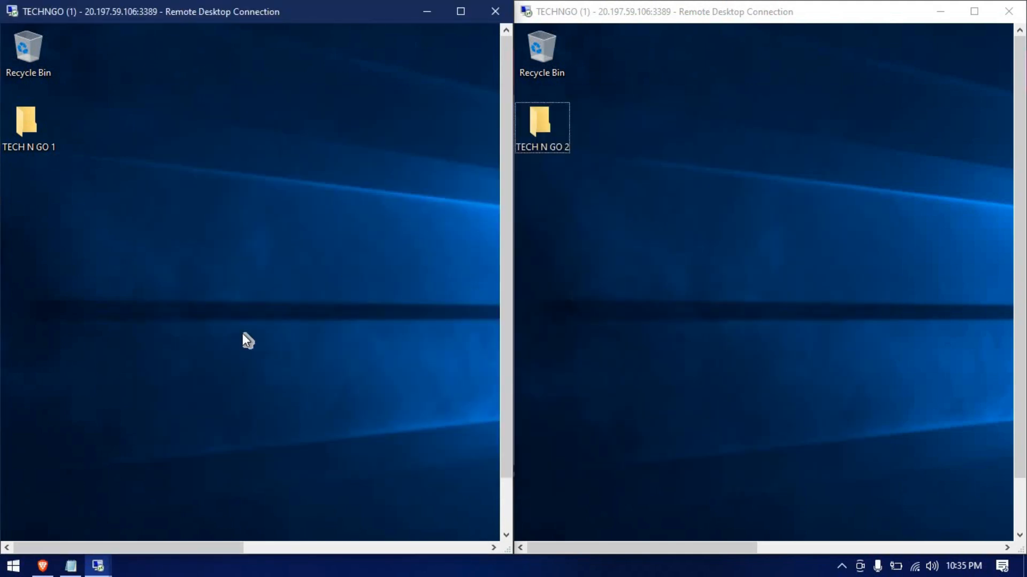
key(super)
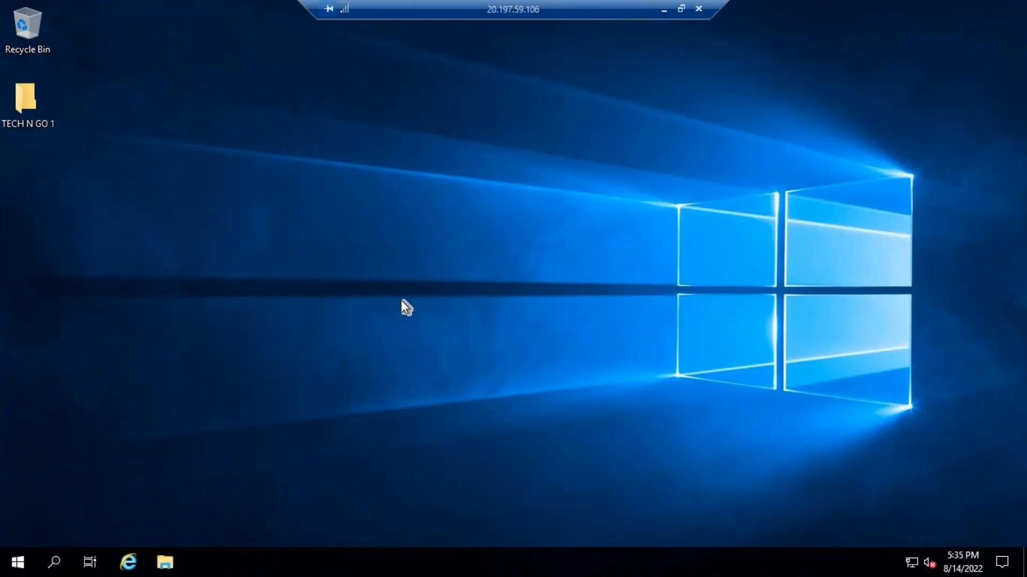
key(super)
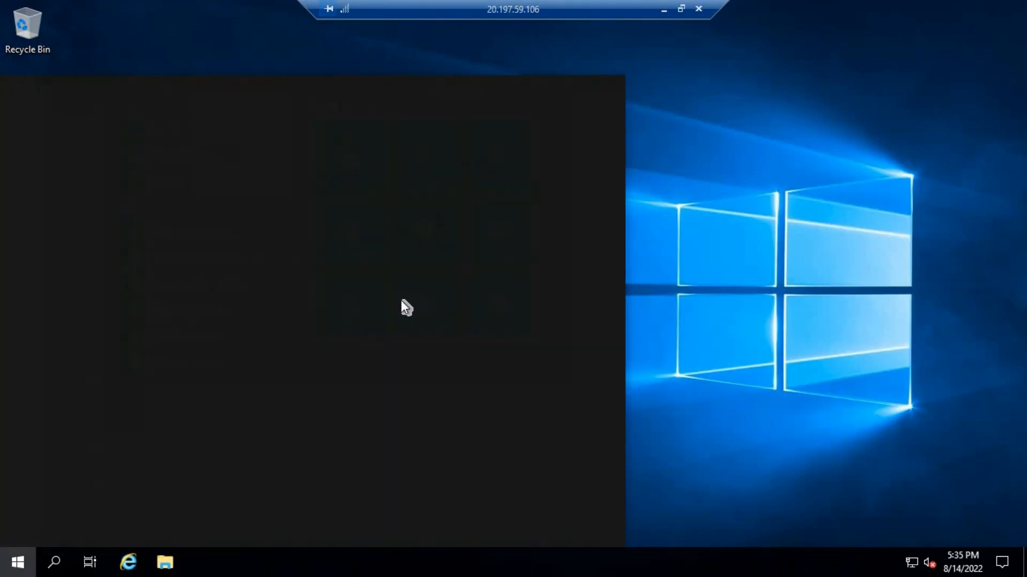
text(cmd)
key(ctrl+shift+Return)
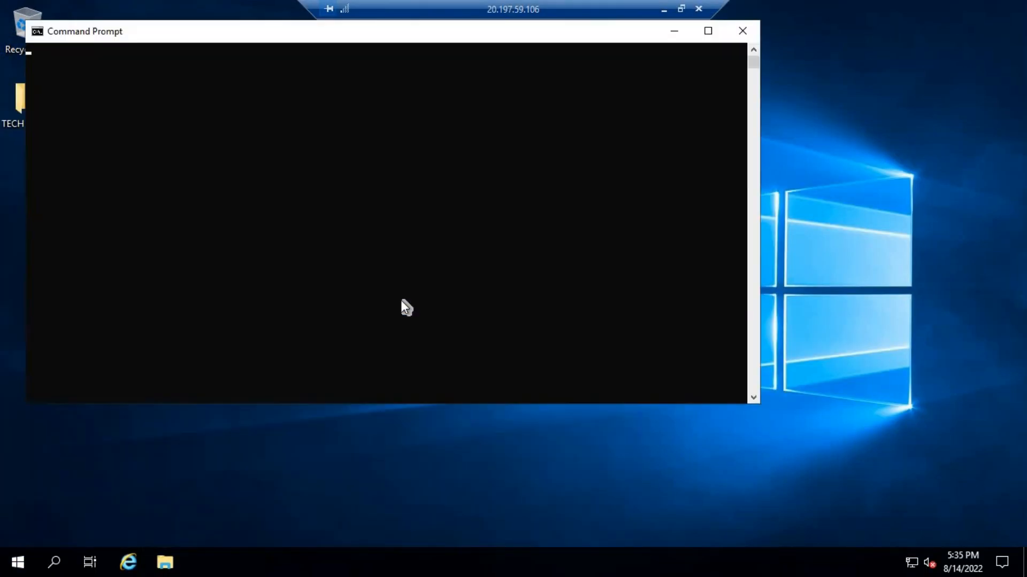
text(ipconfig /all)
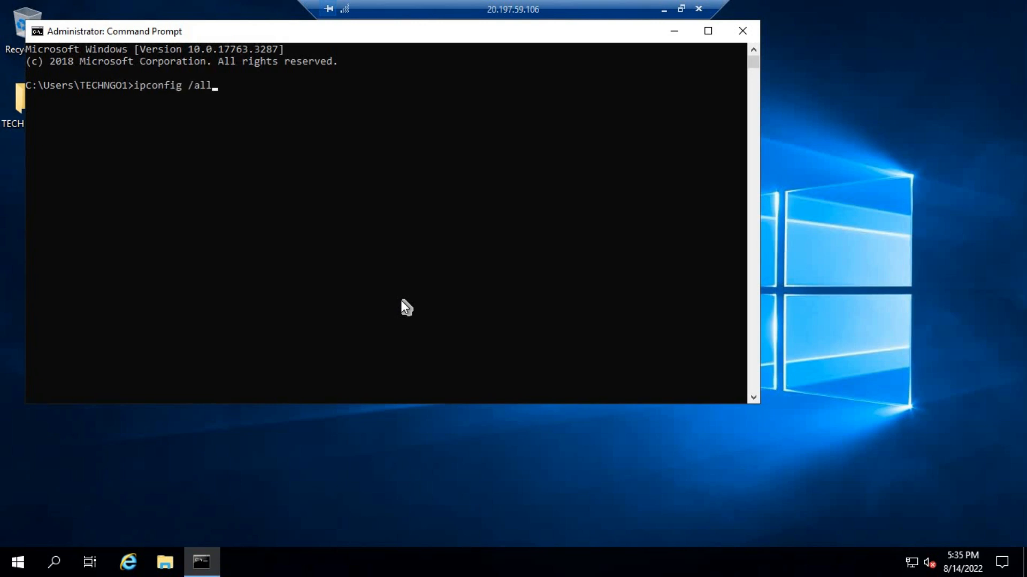
key(Return)
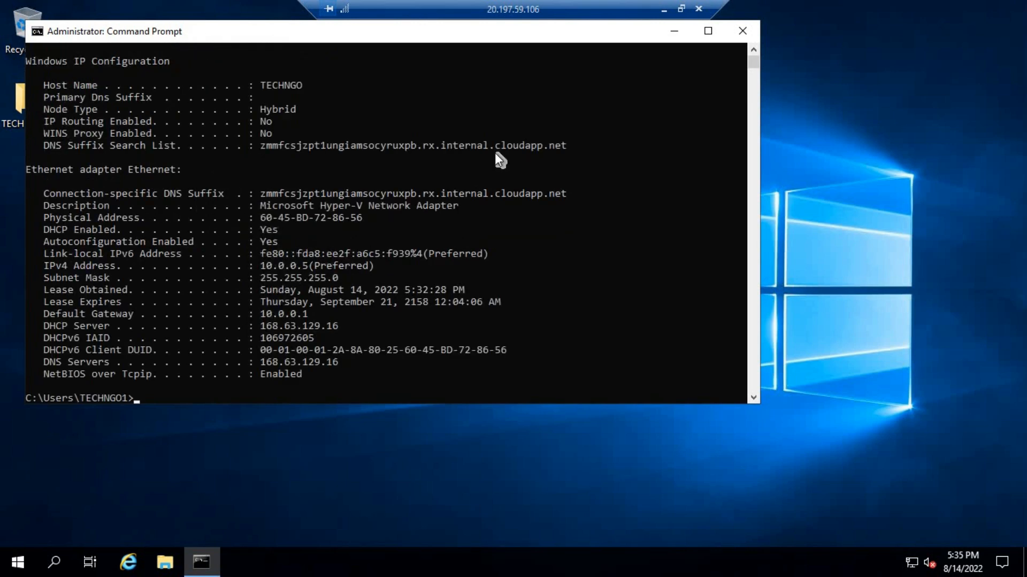
click(750, 31)
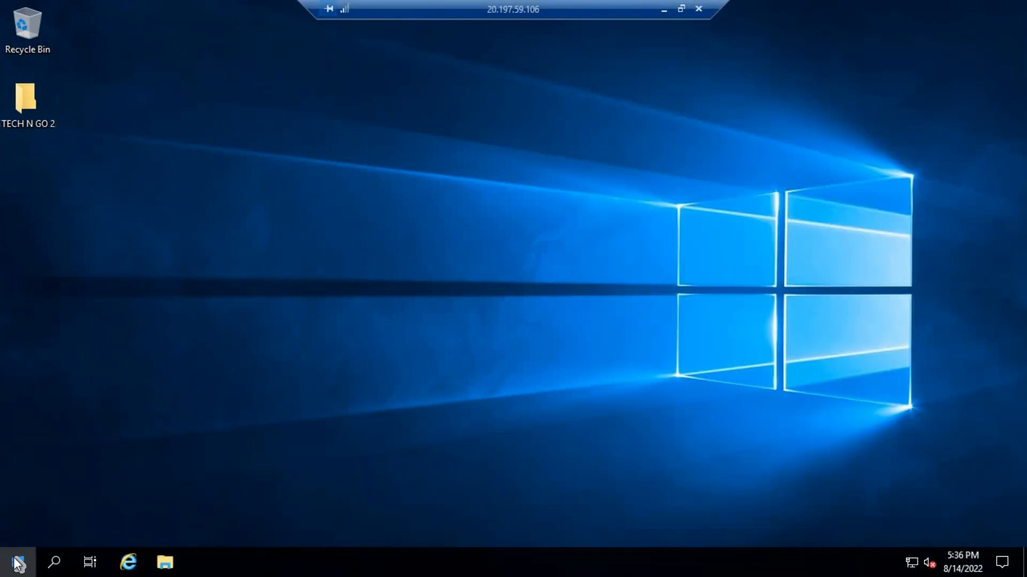
Run ipconfig /all in a TECHNGO2 Command Prompt, showing IPv4 10.0.0.5, then close it
click(18, 563)
text(cmd)
key(Return)
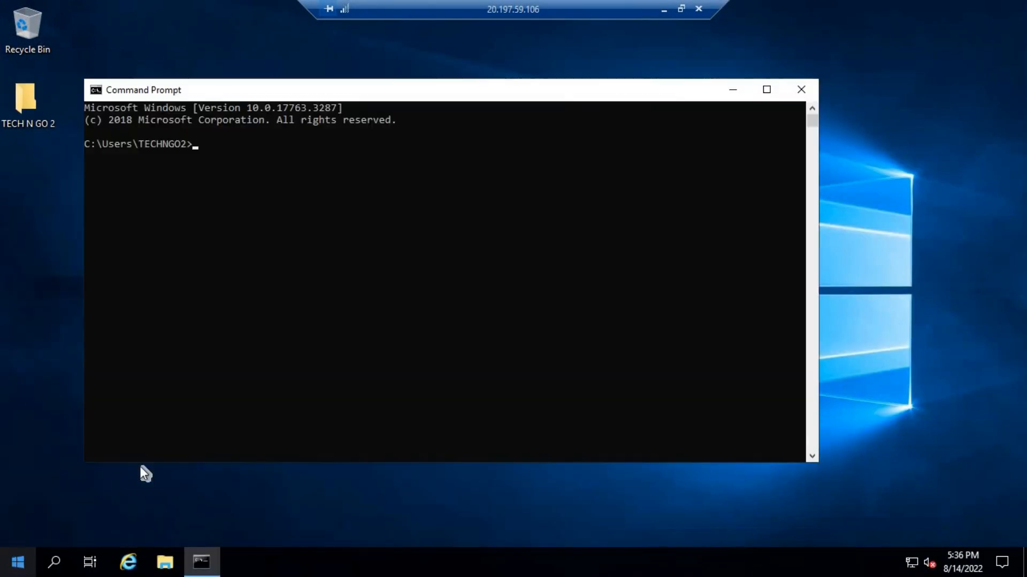
text(techngo)
key(Escape)
text(ipconfig /all)
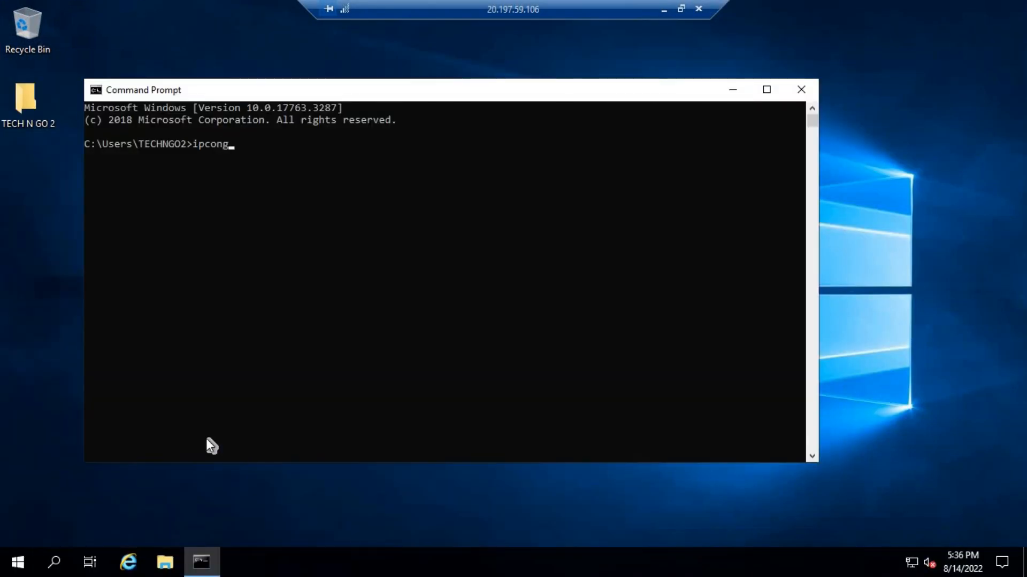
key(Return)
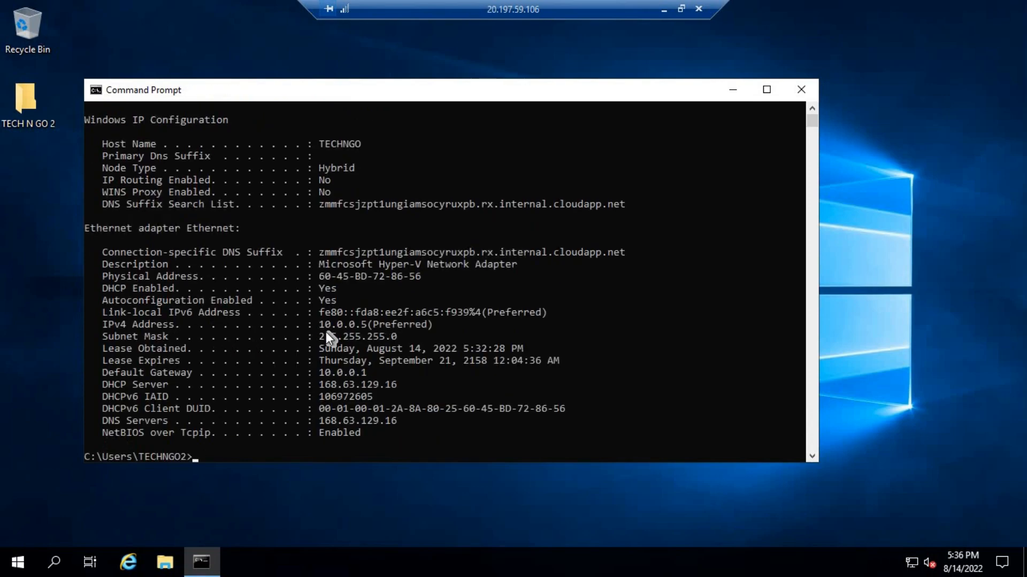
click(802, 90)
Snap the TECHNGO2 session right and the TECHNGO1 session left, side by side
click(681, 9)
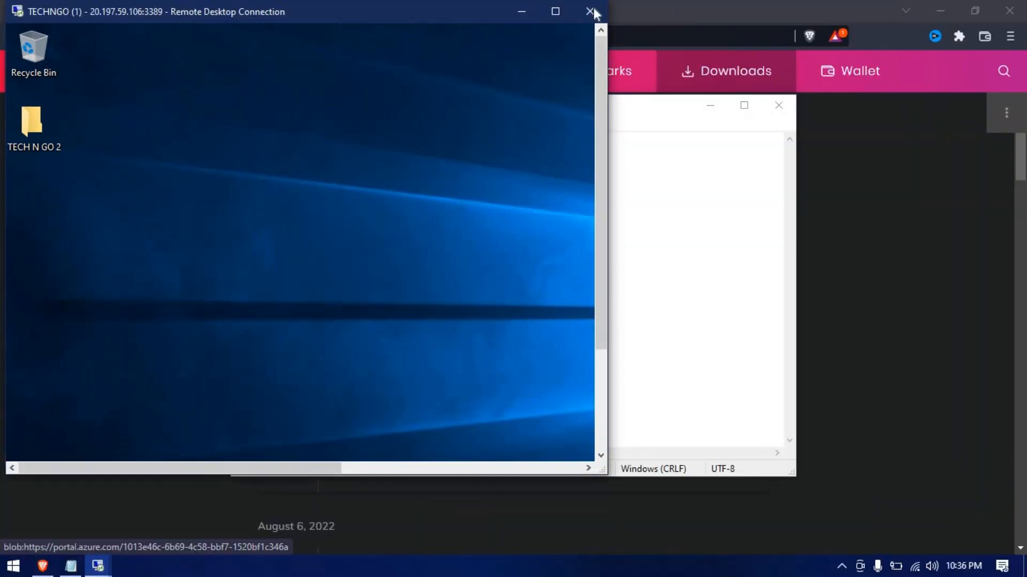
drag(481, 11, 1025, 48)
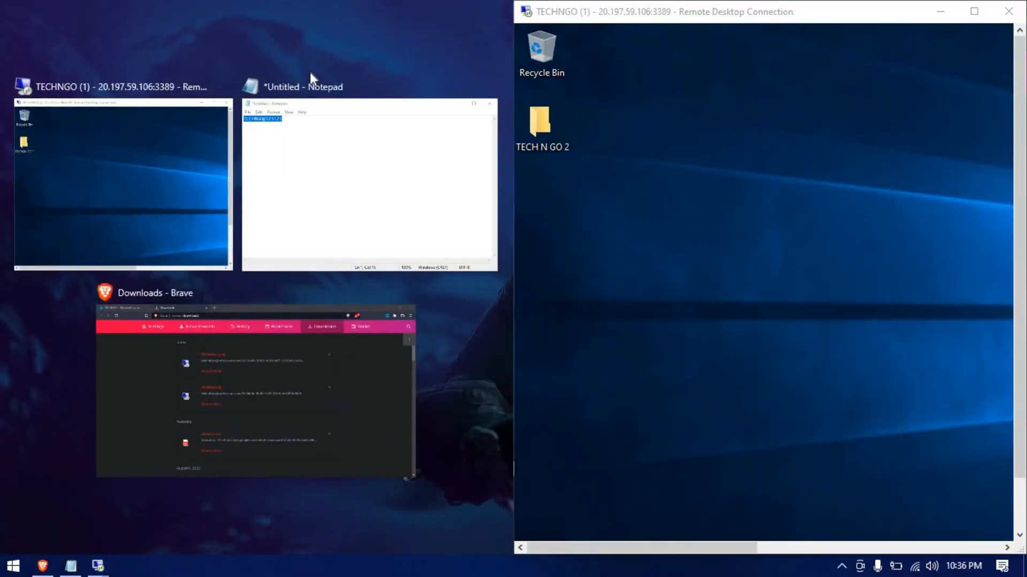
click(158, 155)
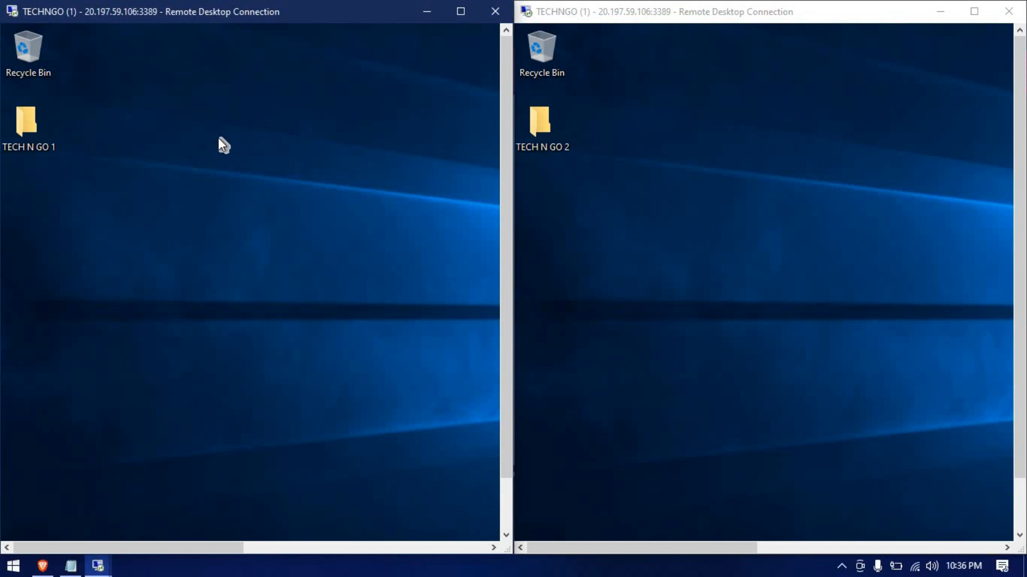